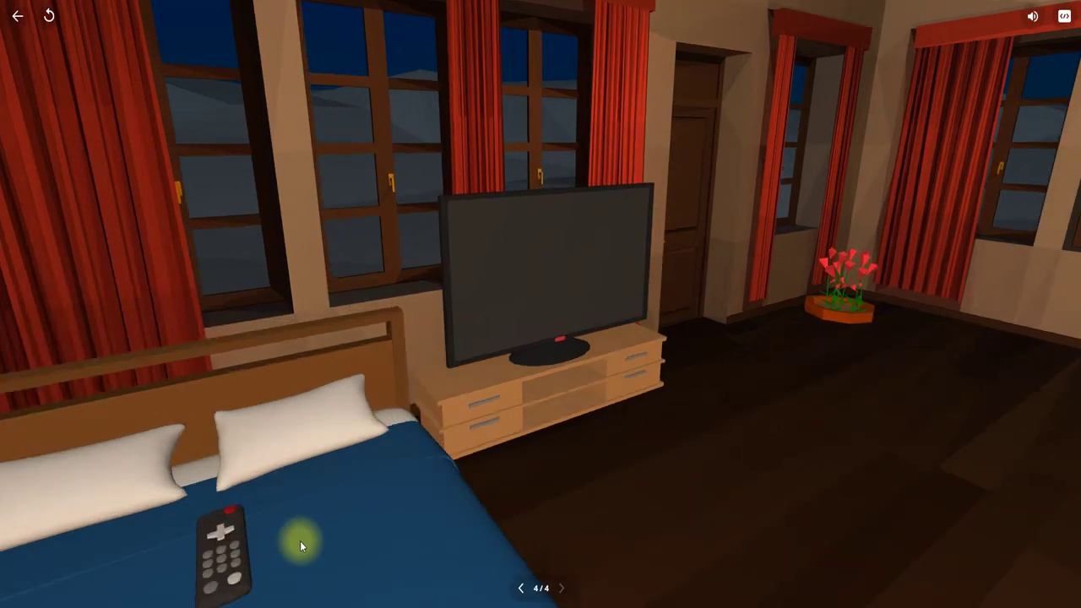
Explore the finished fourth room in play mode, checking the flower planter, the hint on the floor and the dresser's drawers
{"action": "left_click", "coordinate": [717, 471]}
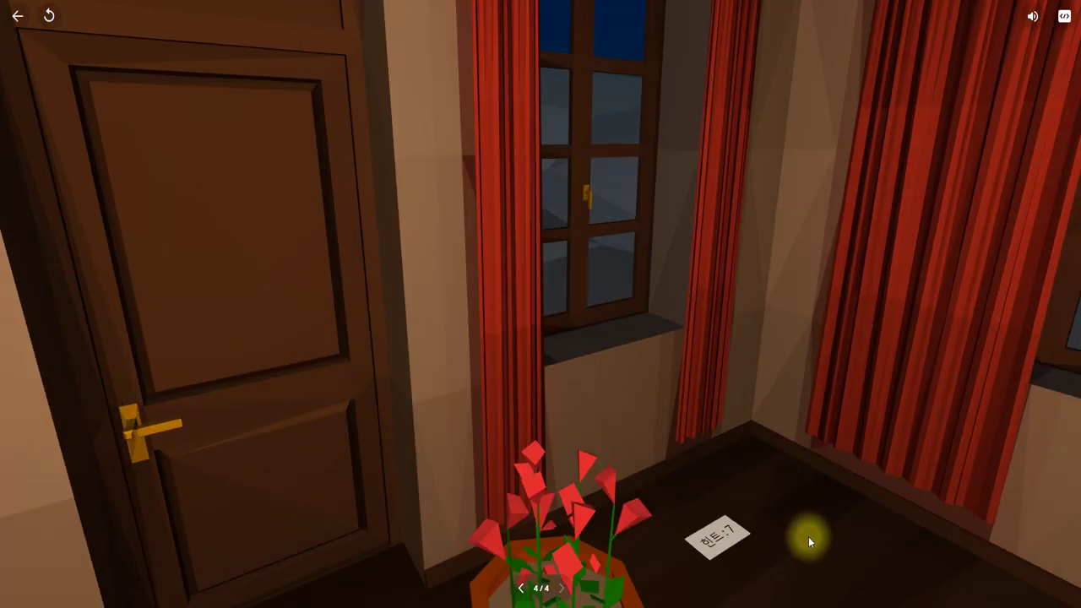
{"action": "scroll", "coordinate": [786, 549], "scroll_direction": "down", "scroll_amount": 5}
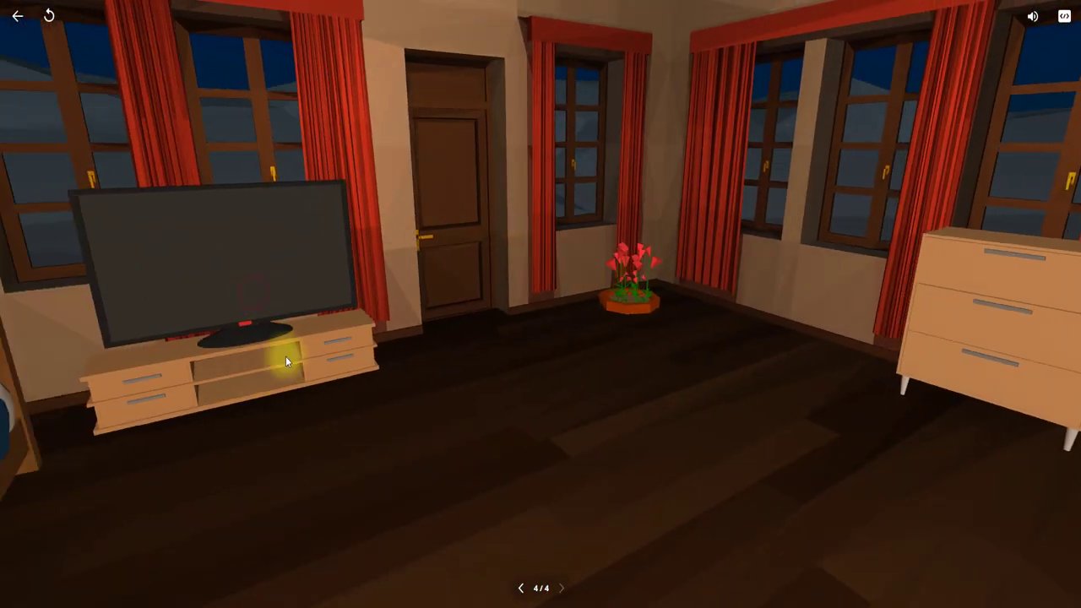
{"action": "left_click", "coordinate": [946, 379]}
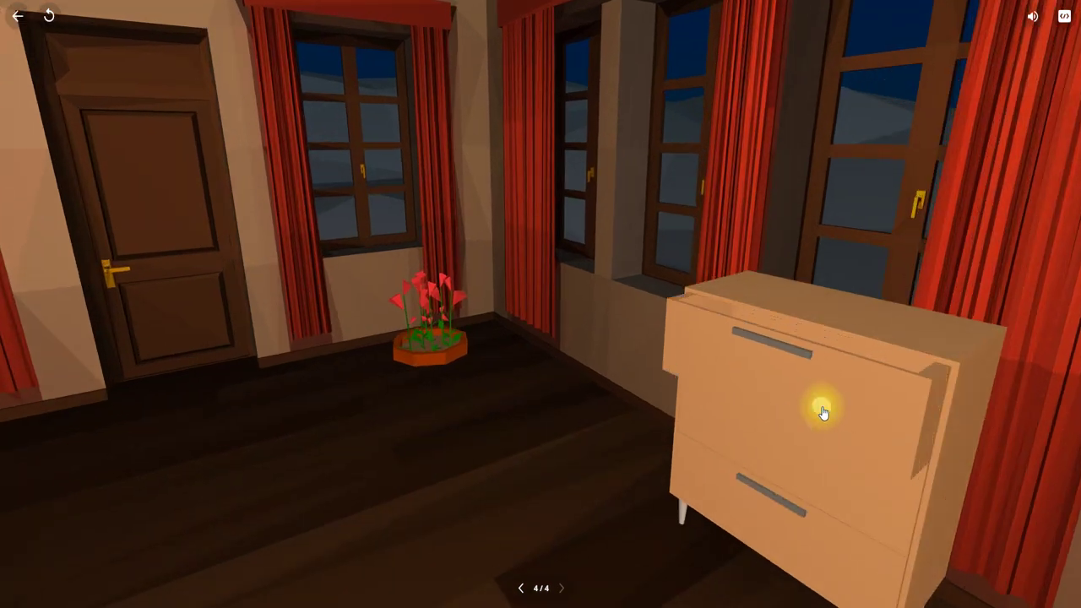
{"action": "left_click", "coordinate": [823, 411]}
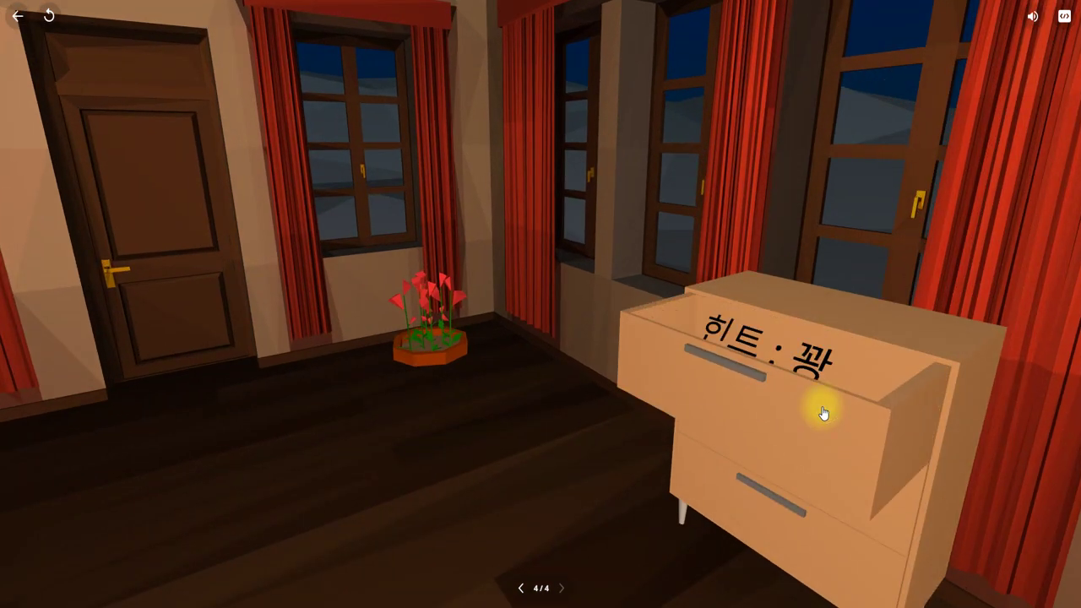
{"action": "left_click_drag", "start_coordinate": [819, 413], "coordinate": [923, 423]}
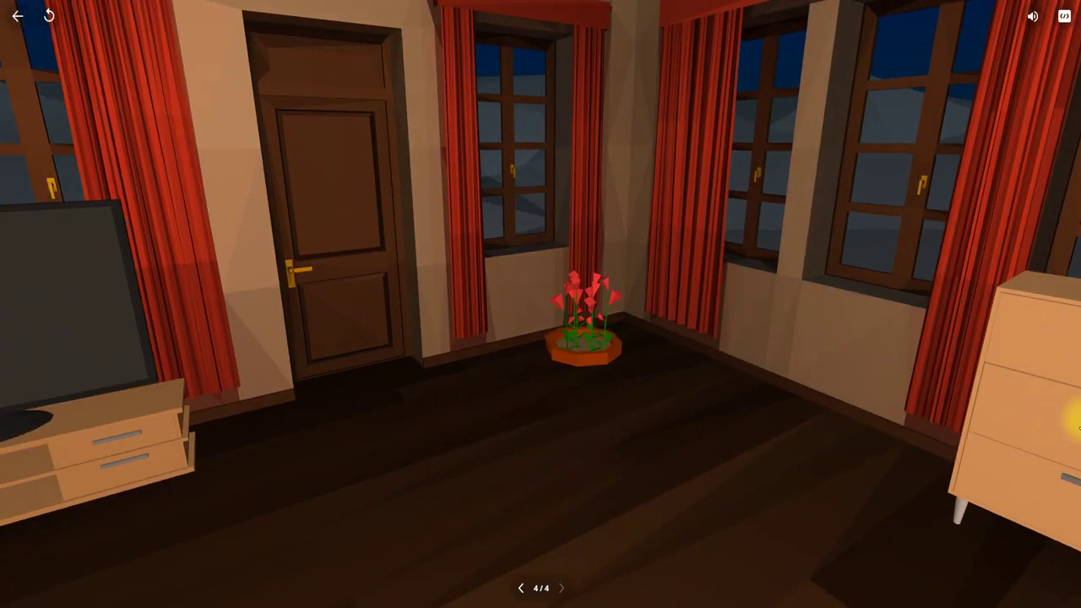
{"action": "left_click_drag", "start_coordinate": [731, 441], "coordinate": [797, 441]}
{"action": "left_click", "coordinate": [797, 441]}
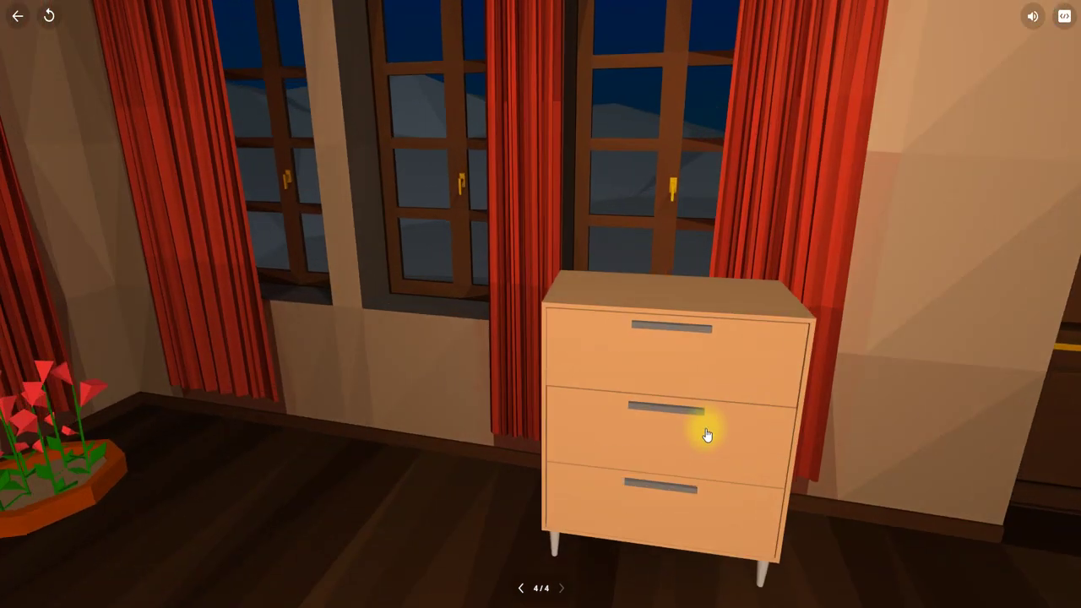
{"action": "left_click", "coordinate": [752, 502]}
{"action": "left_click", "coordinate": [765, 586]}
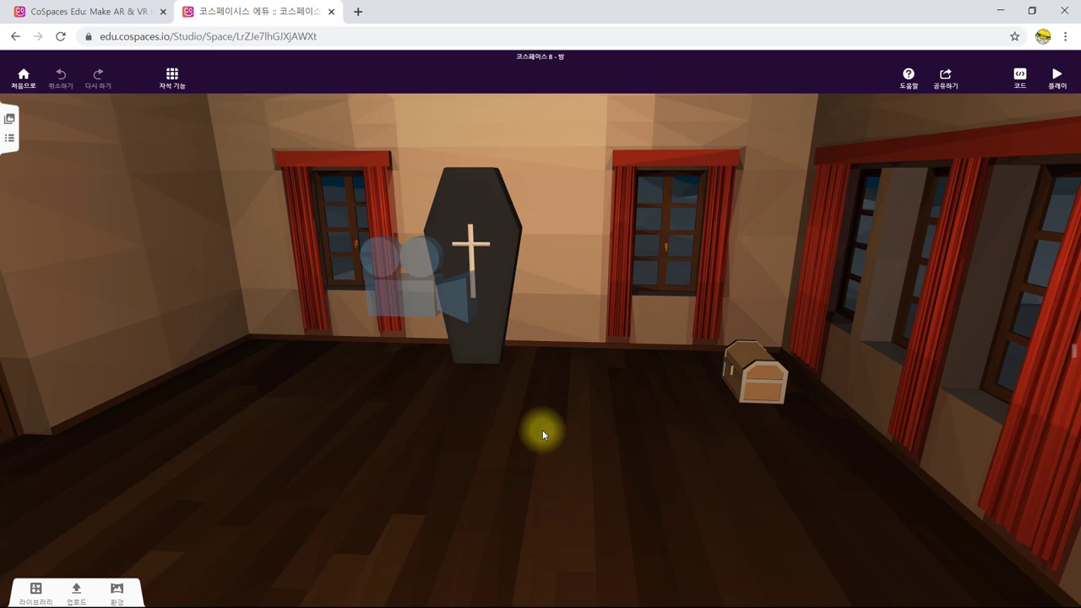
Move the camera away from the door to in front of the windows beside it
{"action": "left_click_drag", "start_coordinate": [429, 480], "coordinate": [598, 502]}
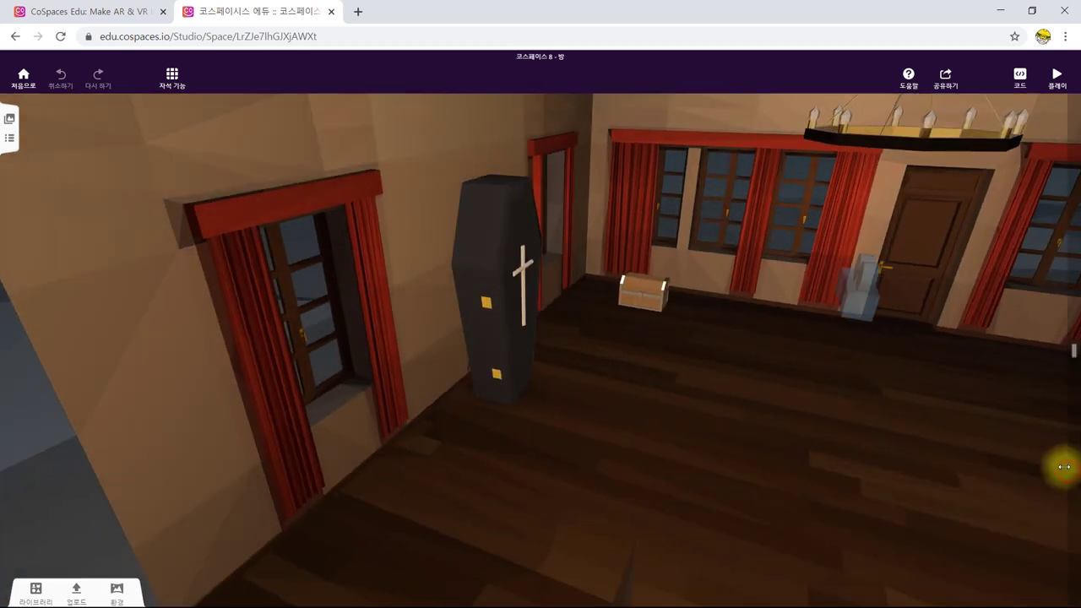
{"action": "left_click_drag", "start_coordinate": [949, 431], "coordinate": [934, 393]}
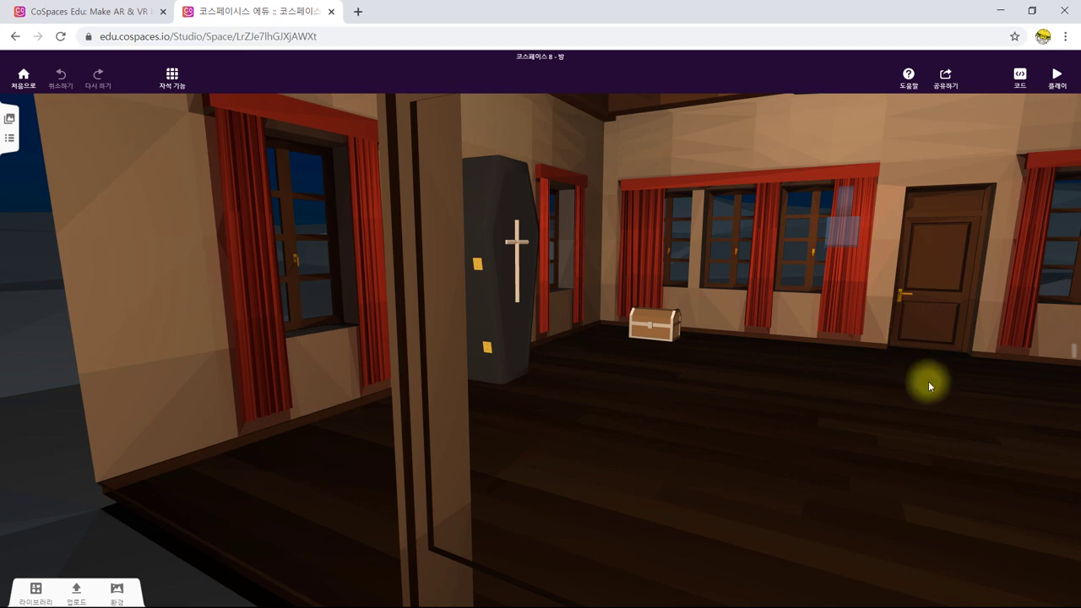
{"action": "scroll", "coordinate": [920, 381], "scroll_direction": "up", "scroll_amount": 4}
{"action": "left_click_drag", "start_coordinate": [969, 385], "coordinate": [986, 382]}
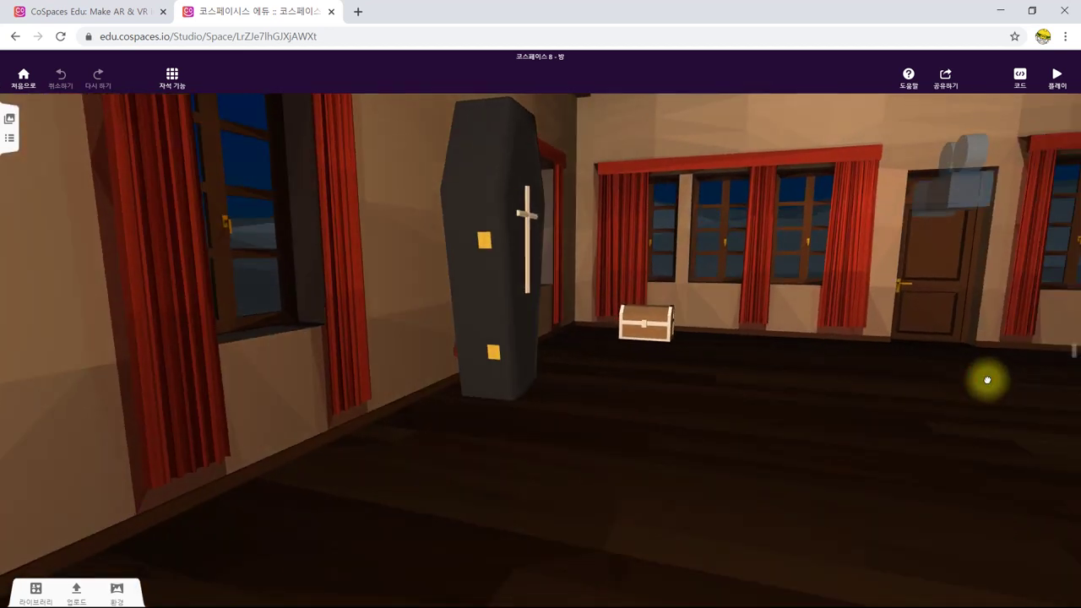
{"action": "left_click_drag", "start_coordinate": [955, 196], "coordinate": [789, 207]}
{"action": "left_click_drag", "start_coordinate": [1013, 384], "coordinate": [989, 401]}
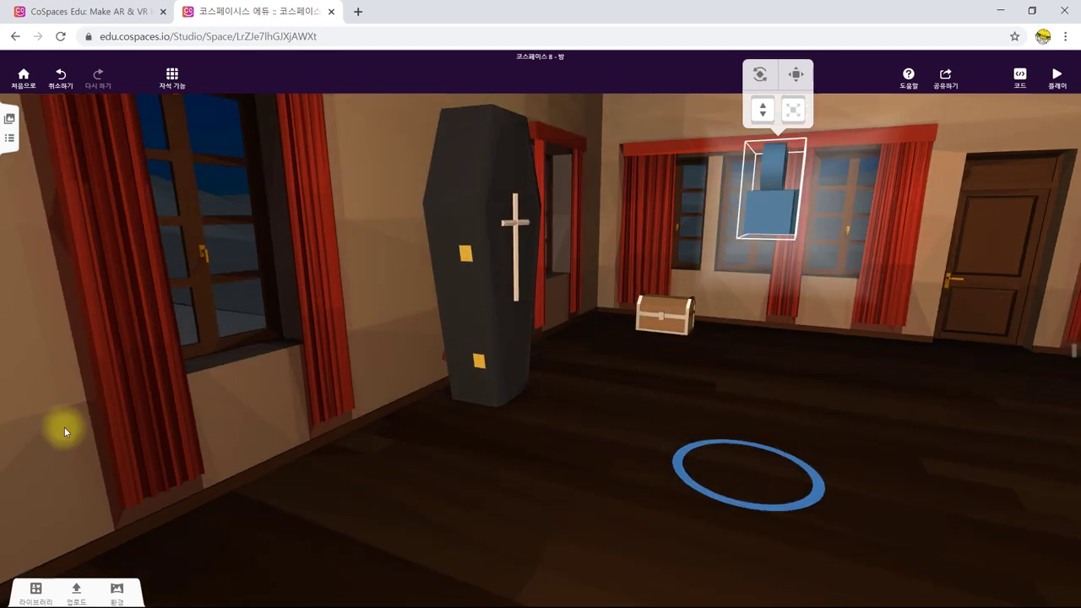
Place a glass wall from the building objects in front of the door, then make it taller and narrower
{"action": "left_click", "coordinate": [32, 592]}
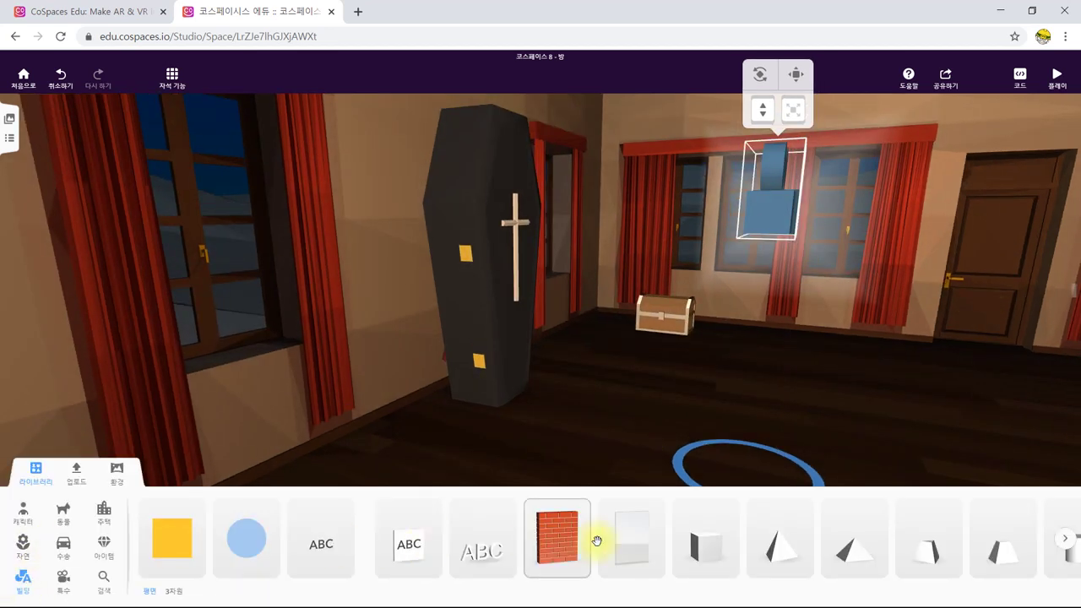
{"action": "left_click_drag", "start_coordinate": [629, 540], "coordinate": [960, 340]}
{"action": "left_click_drag", "start_coordinate": [974, 176], "coordinate": [982, 109]}
{"action": "left_click_drag", "start_coordinate": [849, 240], "coordinate": [925, 245]}
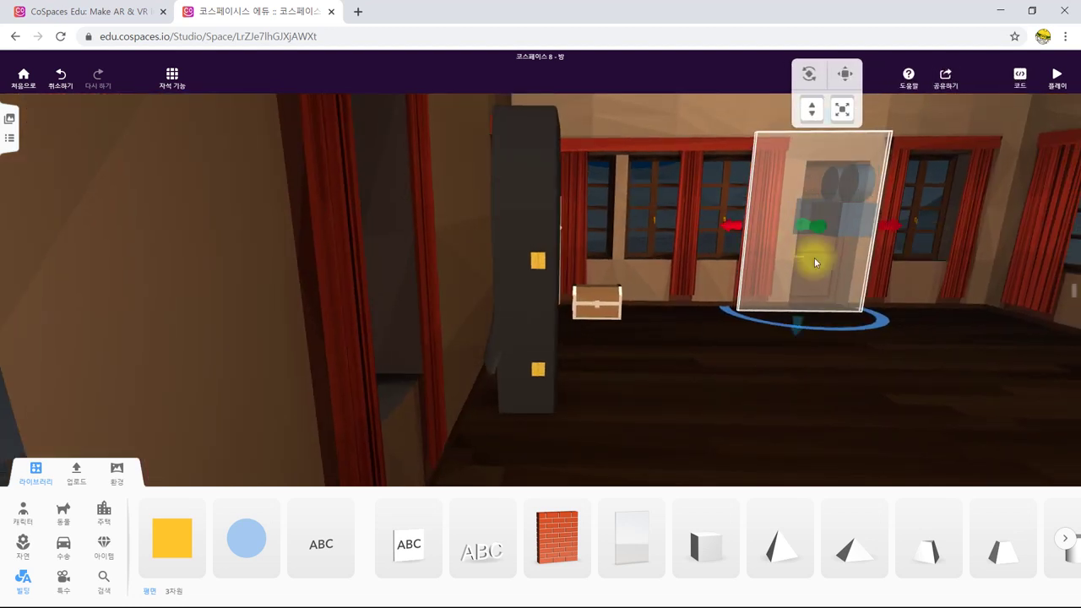
{"action": "left_click_drag", "start_coordinate": [723, 229], "coordinate": [786, 226]}
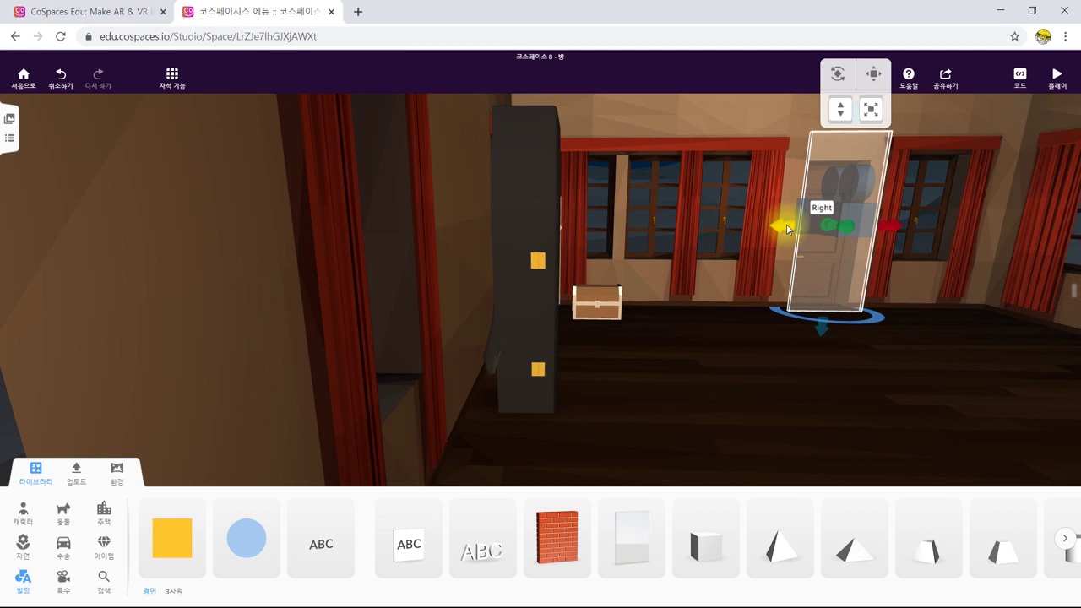
Scale the glass wall and adjust its height to fit the door frame
{"action": "key", "text": "f"}
{"action": "scroll", "coordinate": [535, 368], "scroll_direction": "up", "scroll_amount": 3}
{"action": "scroll", "coordinate": [536, 368], "scroll_direction": "up", "scroll_amount": 5}
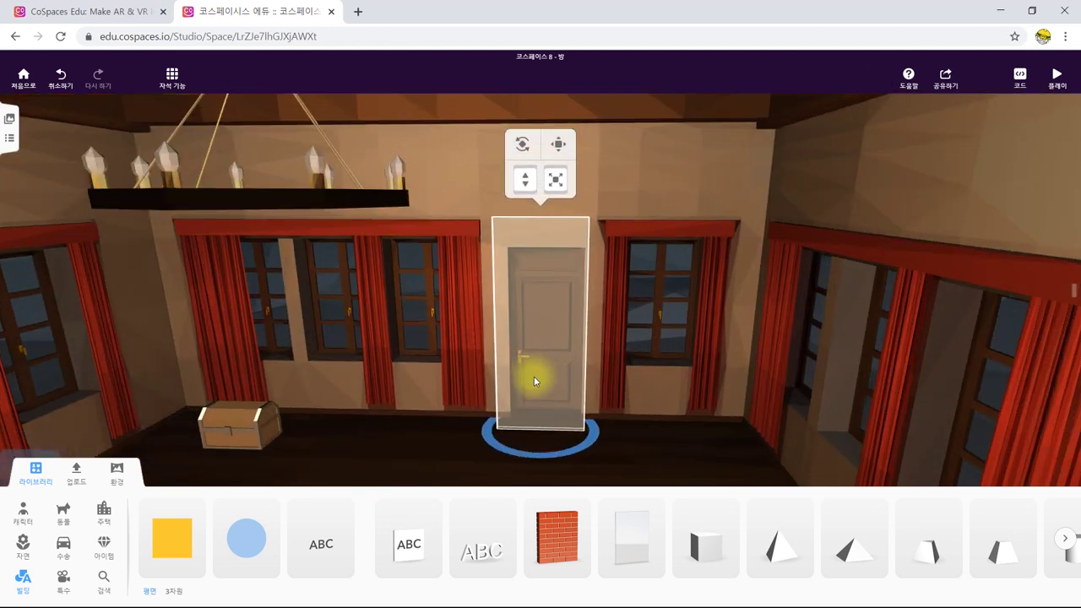
{"action": "left_click_drag", "start_coordinate": [557, 126], "coordinate": [572, 193]}
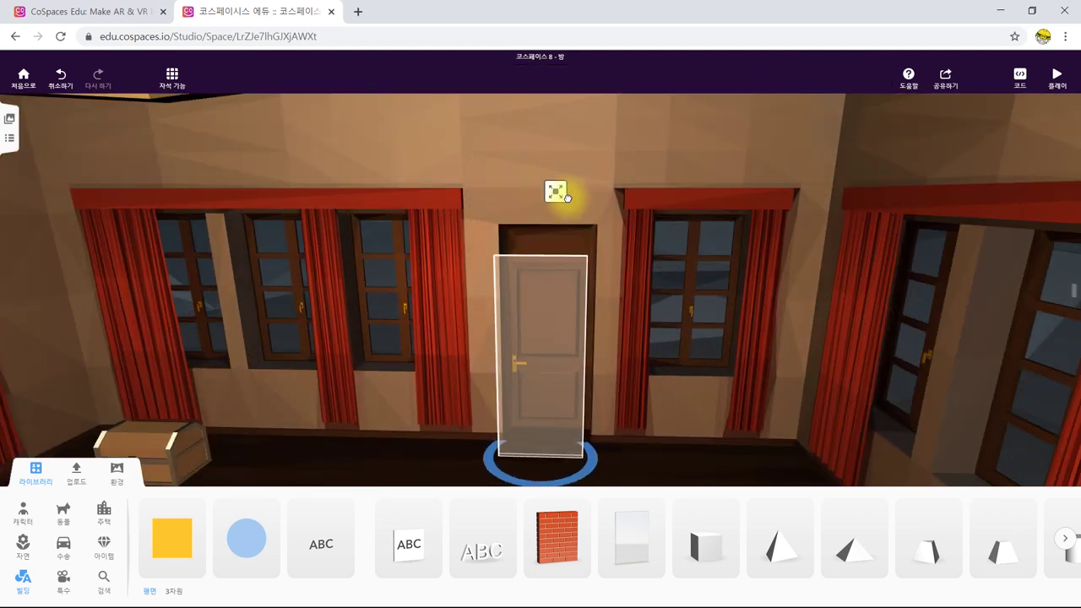
{"action": "left_click_drag", "start_coordinate": [543, 250], "coordinate": [540, 212]}
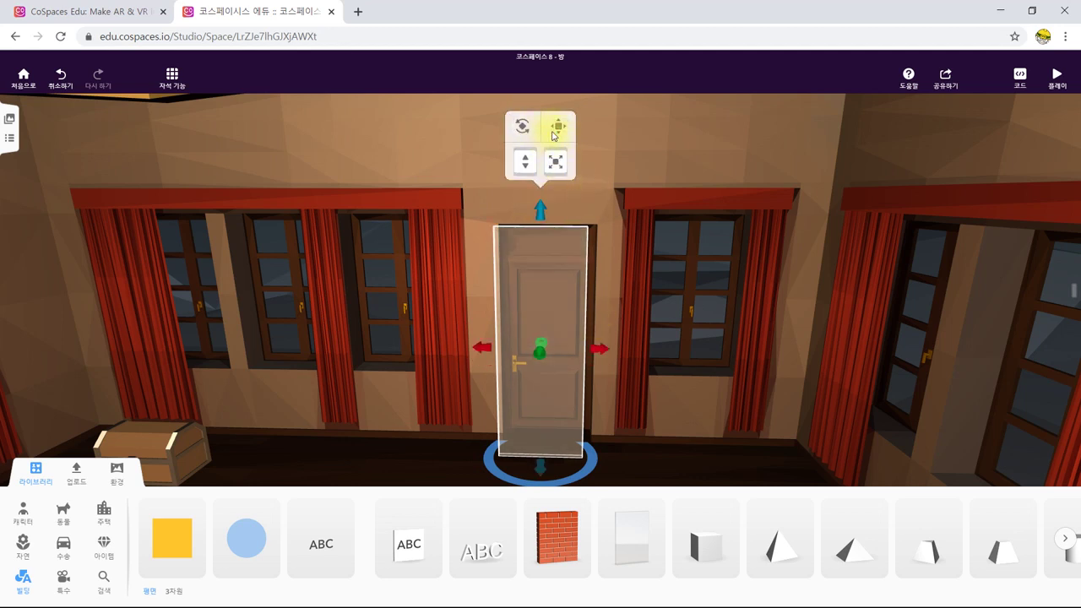
Move the glass wall back into the doorway so it covers the door exactly
{"action": "left_click", "coordinate": [557, 126]}
{"action": "left_click_drag", "start_coordinate": [542, 358], "coordinate": [543, 344]}
{"action": "left_click_drag", "start_coordinate": [561, 182], "coordinate": [619, 117]}
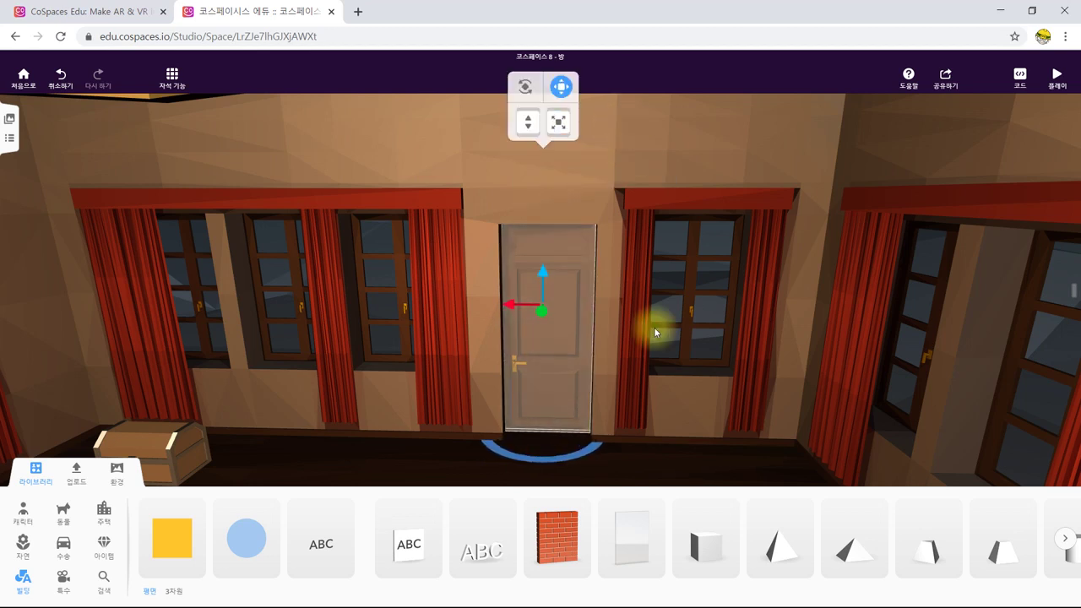
{"action": "left_click", "coordinate": [608, 485]}
Reduce the glass wall's material opacity until it is fully transparent
{"action": "left_click", "coordinate": [586, 387]}
{"action": "right_click", "coordinate": [586, 387]}
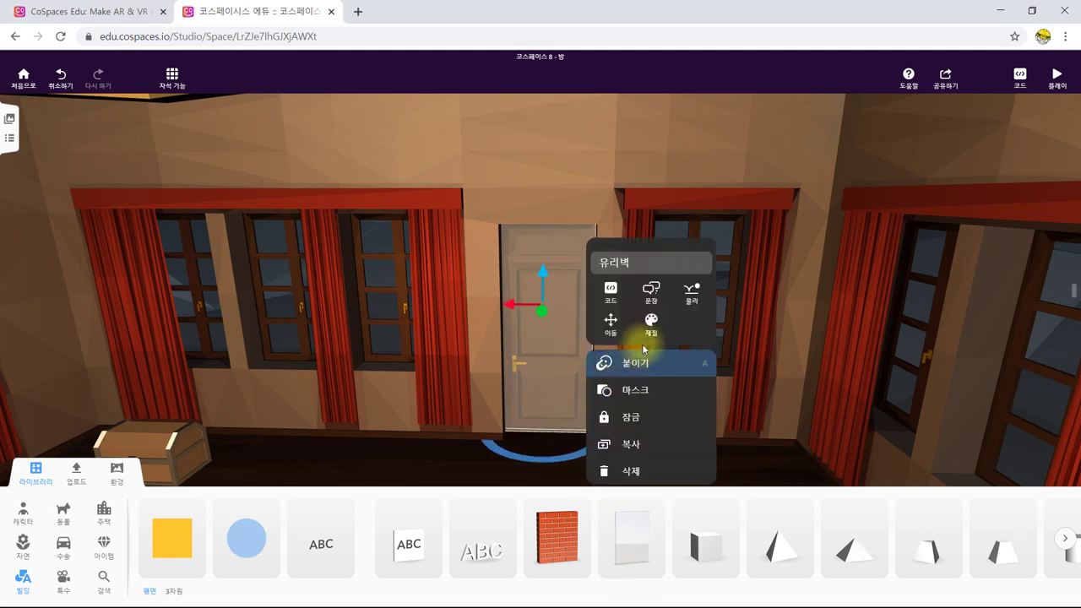
{"action": "left_click", "coordinate": [647, 320]}
{"action": "left_click_drag", "start_coordinate": [659, 461], "coordinate": [605, 465]}
{"action": "left_click", "coordinate": [367, 464]}
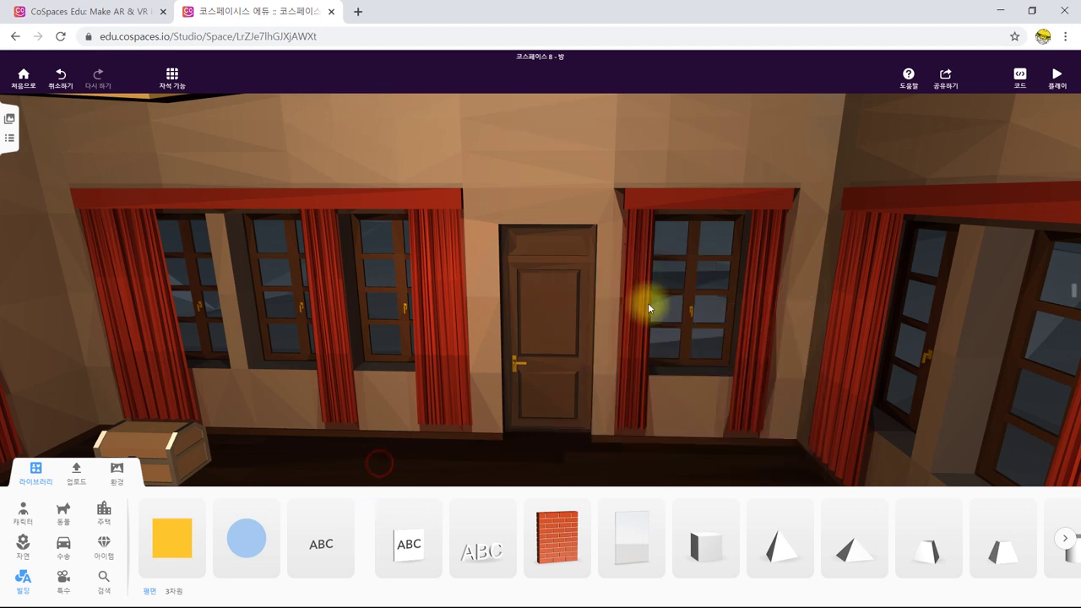
Rename the invisible glass wall to 문 and enable it for use in CoBlocks
{"action": "right_click", "coordinate": [565, 277]}
{"action": "left_click", "coordinate": [598, 186]}
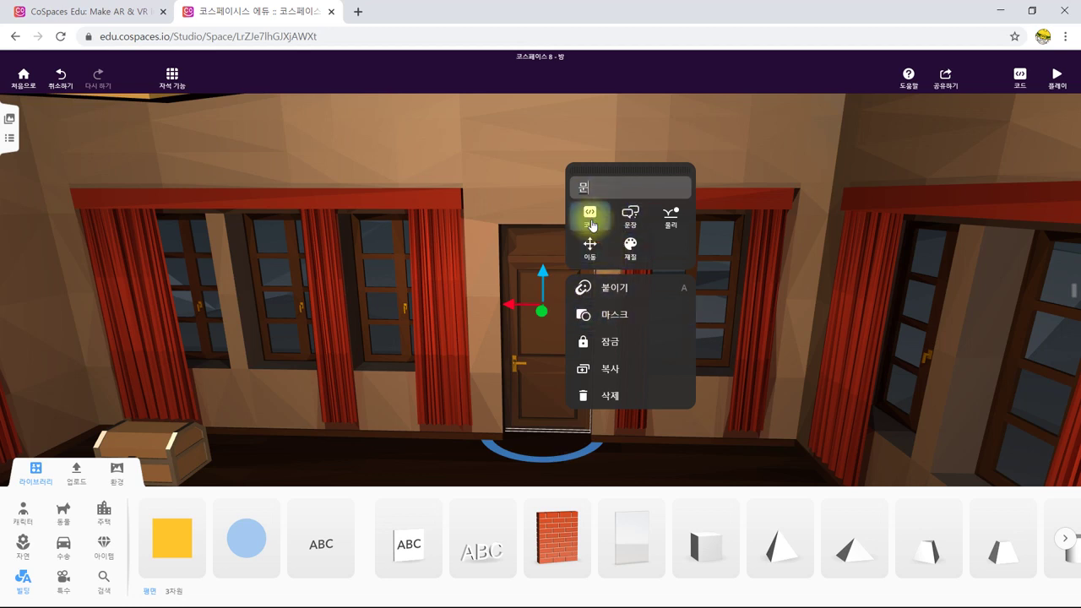
{"action": "left_click", "coordinate": [590, 214]}
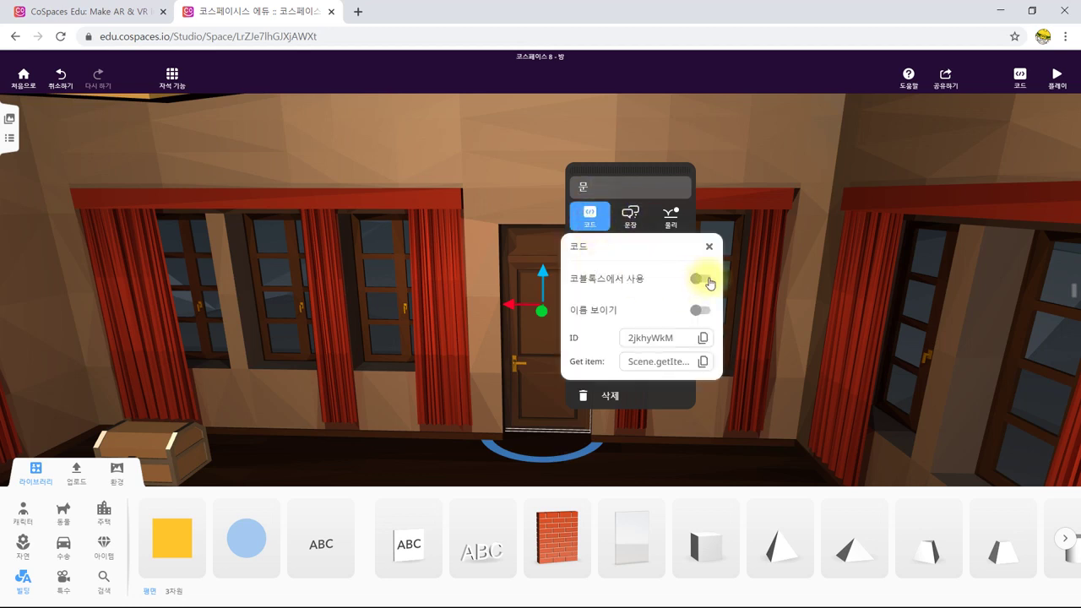
{"action": "left_click", "coordinate": [386, 458]}
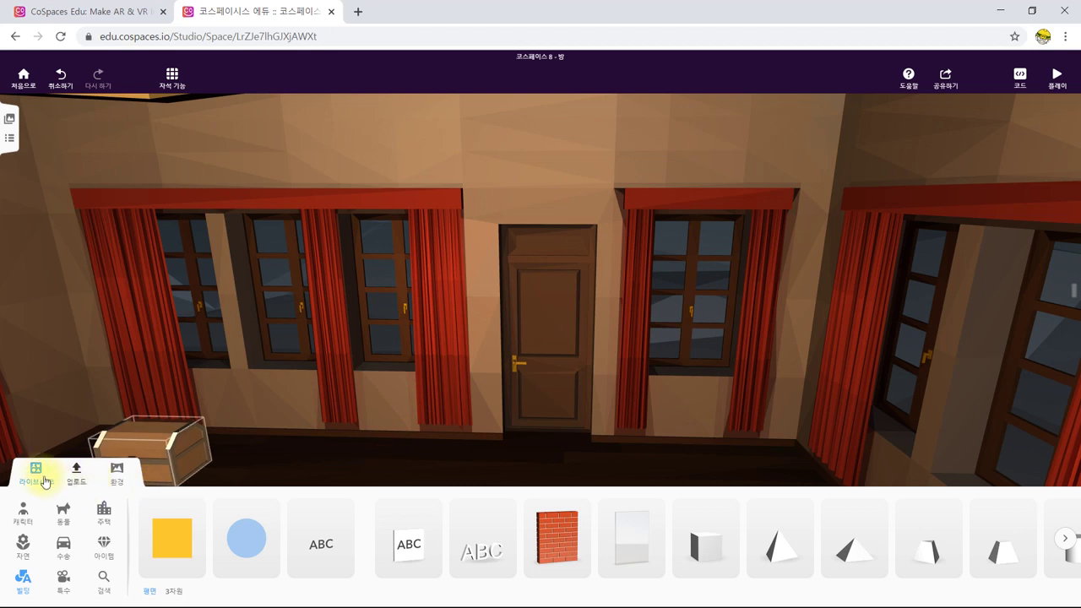
{"action": "left_click", "coordinate": [40, 475]}
{"action": "left_click", "coordinate": [541, 454]}
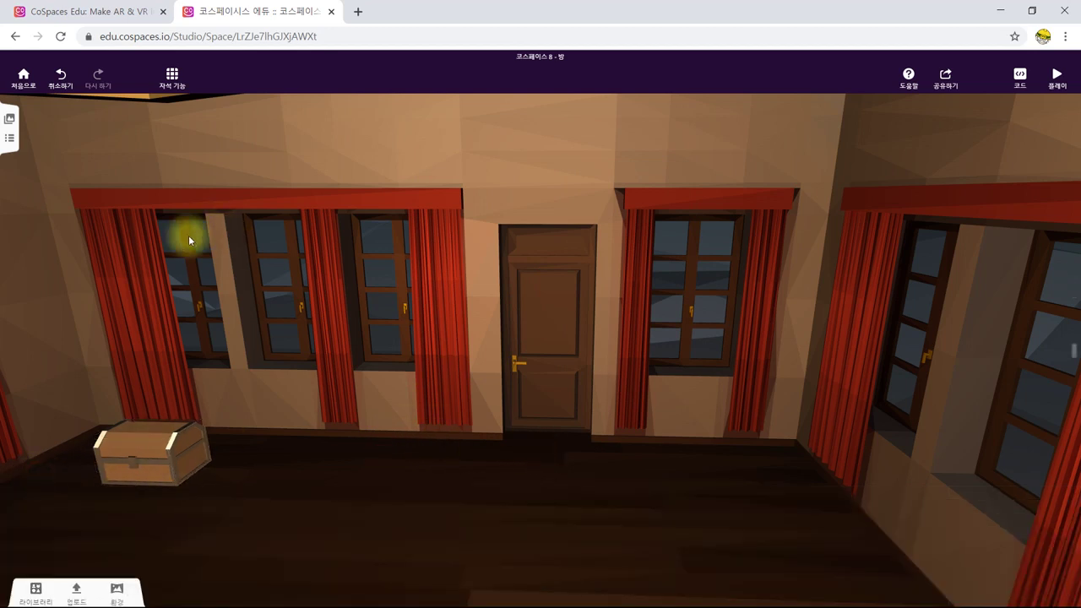
Add a new 3D environment scene and name it 안방
{"action": "left_click", "coordinate": [9, 120]}
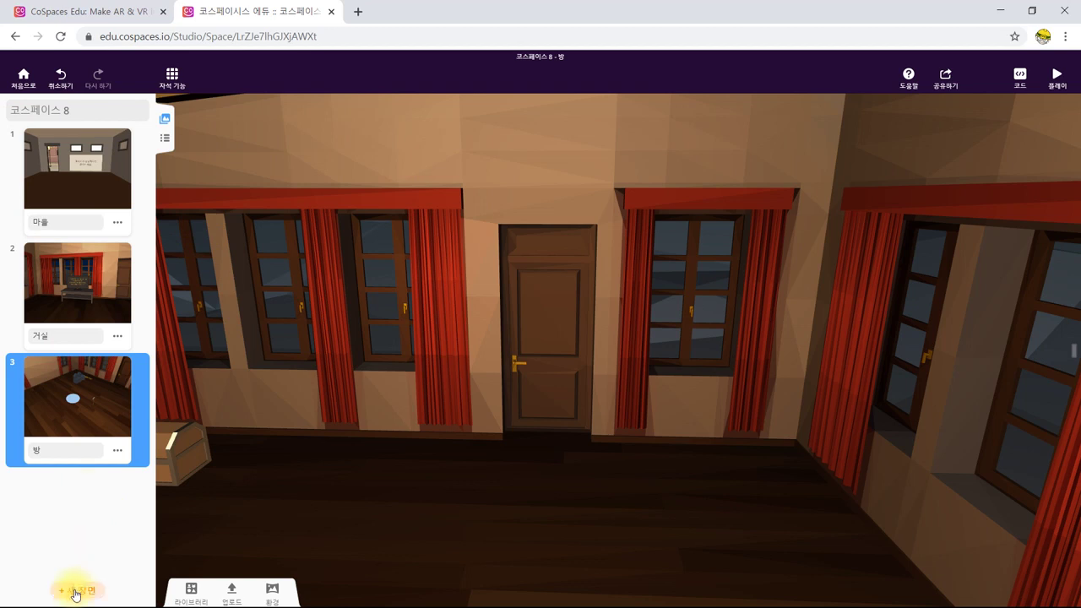
{"action": "left_click", "coordinate": [76, 591]}
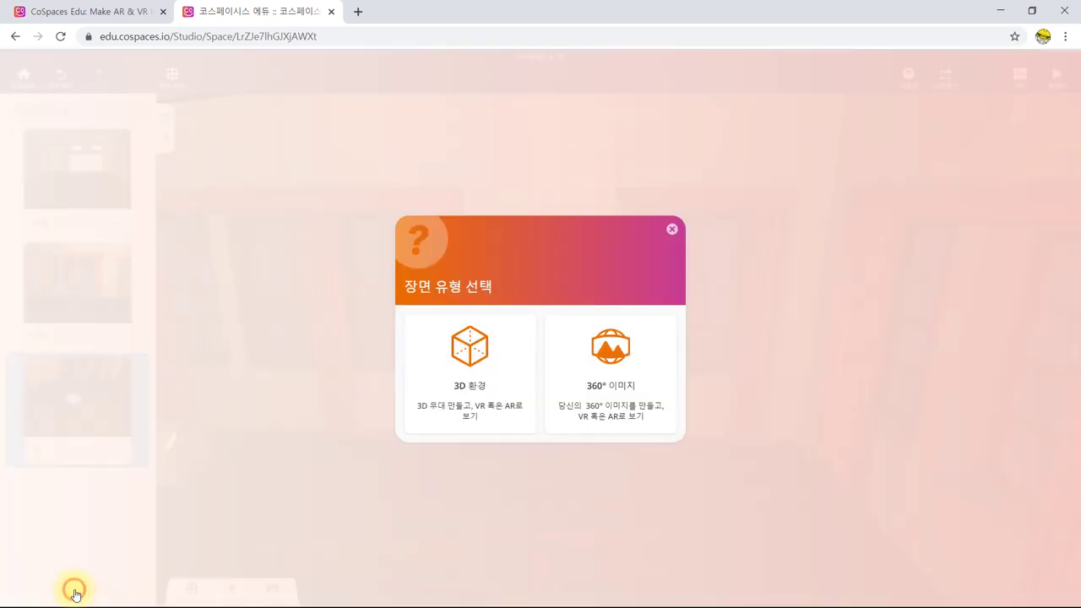
{"action": "left_click", "coordinate": [469, 382]}
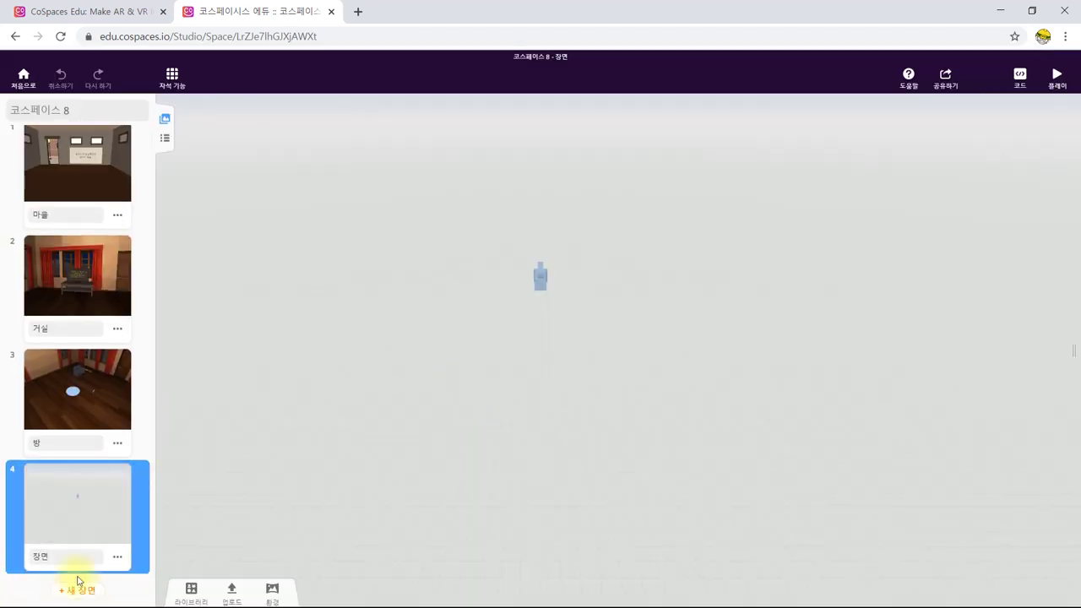
{"action": "type", "text": "안녕"}
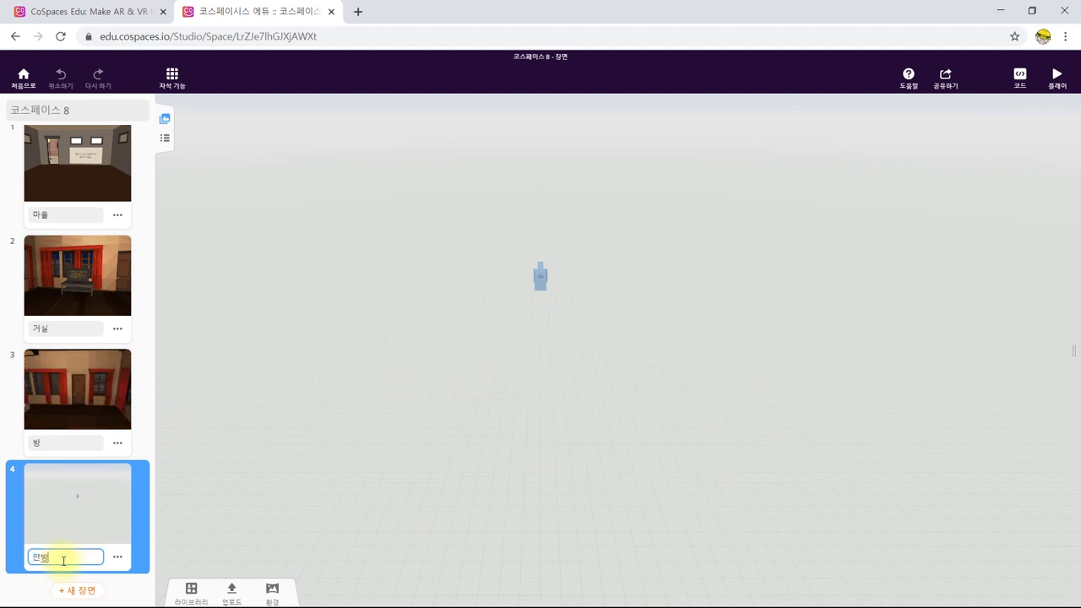
{"action": "left_click", "coordinate": [234, 443]}
Return to the 방 scene and add a second CoBlocks script
{"action": "left_click", "coordinate": [99, 395]}
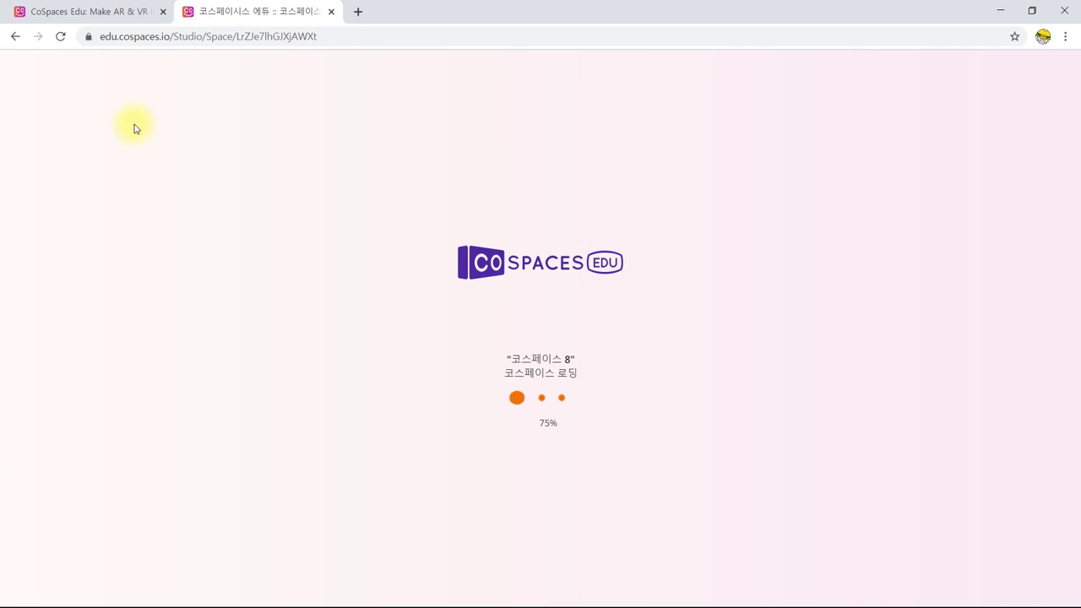
{"action": "left_click", "coordinate": [166, 117]}
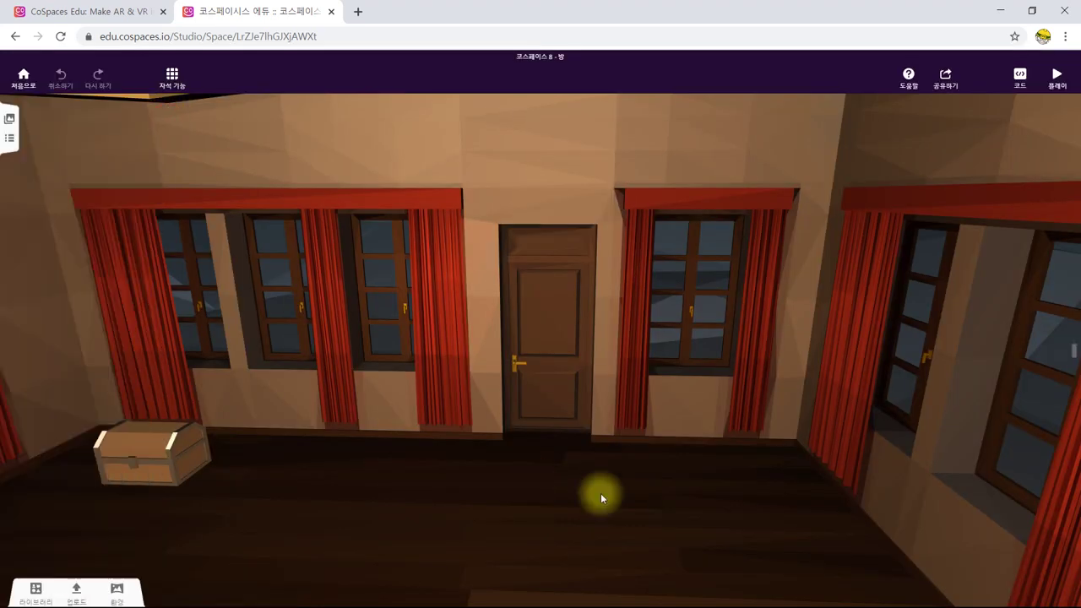
{"action": "left_click", "coordinate": [1020, 78]}
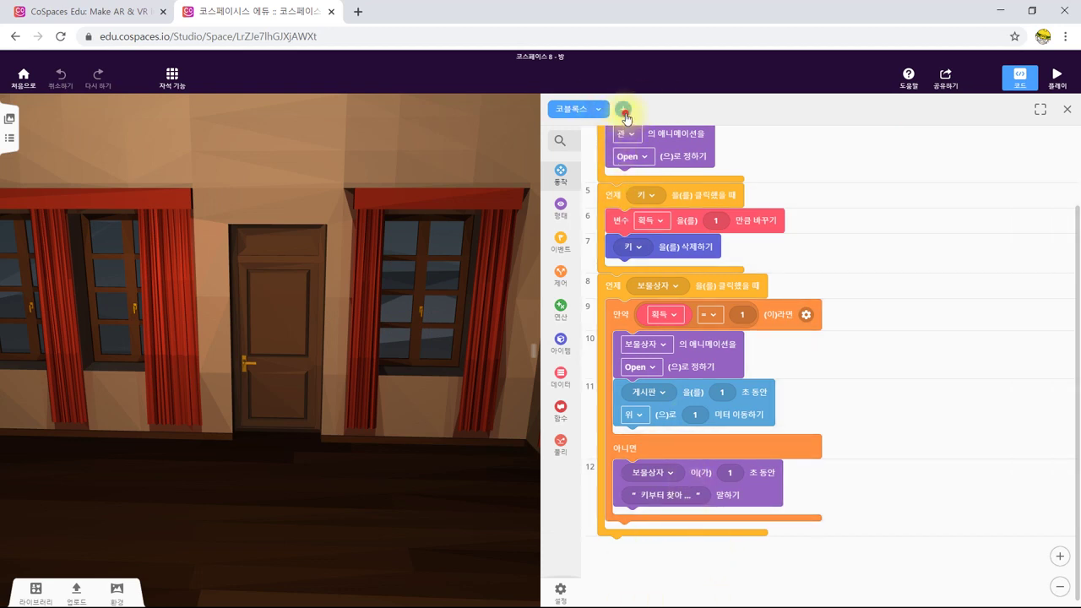
{"action": "left_click", "coordinate": [625, 116]}
{"action": "left_click", "coordinate": [640, 133]}
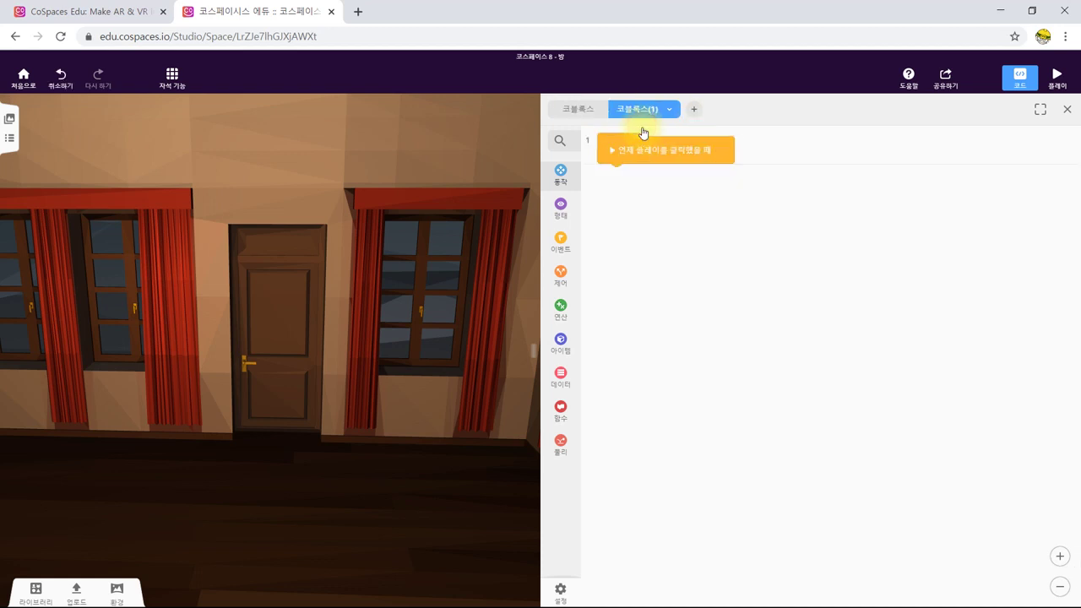
Add a when-clicked event block to the new script and set its object to 문
{"action": "left_click", "coordinate": [562, 249]}
{"action": "left_click_drag", "start_coordinate": [601, 203], "coordinate": [732, 175]}
{"action": "left_click", "coordinate": [786, 178]}
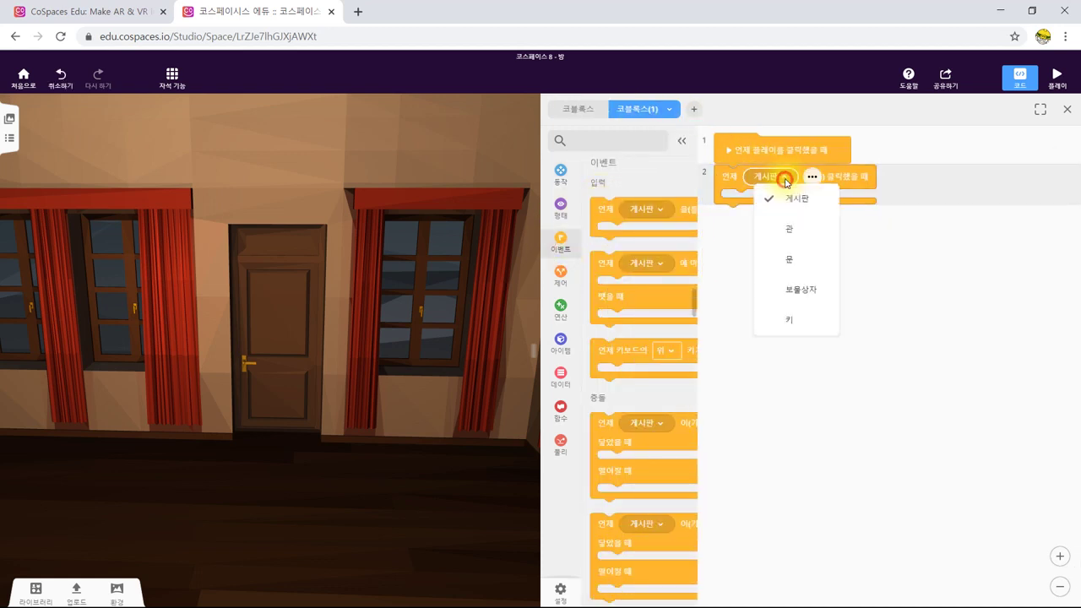
{"action": "left_click", "coordinate": [788, 260]}
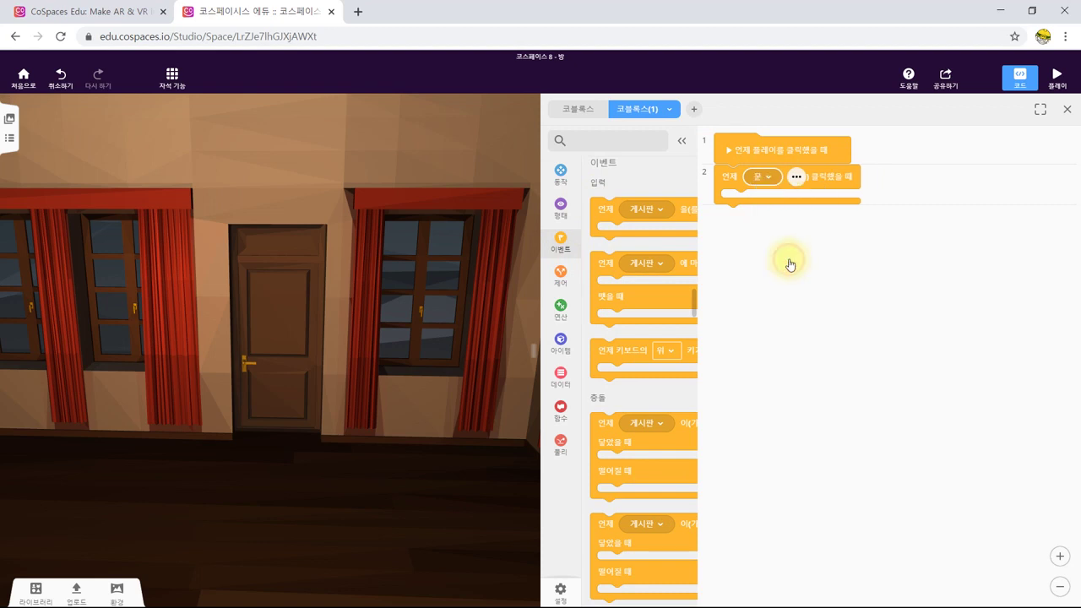
Add a go-to-scene block inside the 문 when-clicked event and set its destination to 안방
{"action": "left_click", "coordinate": [560, 275]}
{"action": "scroll", "coordinate": [614, 347], "scroll_direction": "down", "scroll_amount": 5}
{"action": "scroll", "coordinate": [614, 352], "scroll_direction": "down", "scroll_amount": 3}
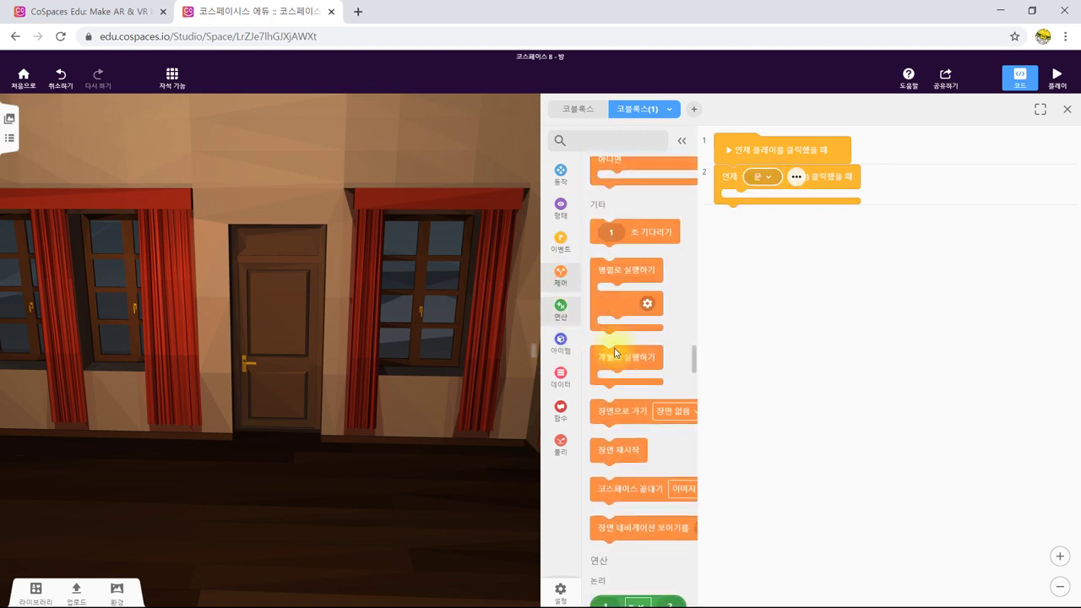
{"action": "left_click_drag", "start_coordinate": [622, 413], "coordinate": [756, 201]}
{"action": "left_click", "coordinate": [827, 202]}
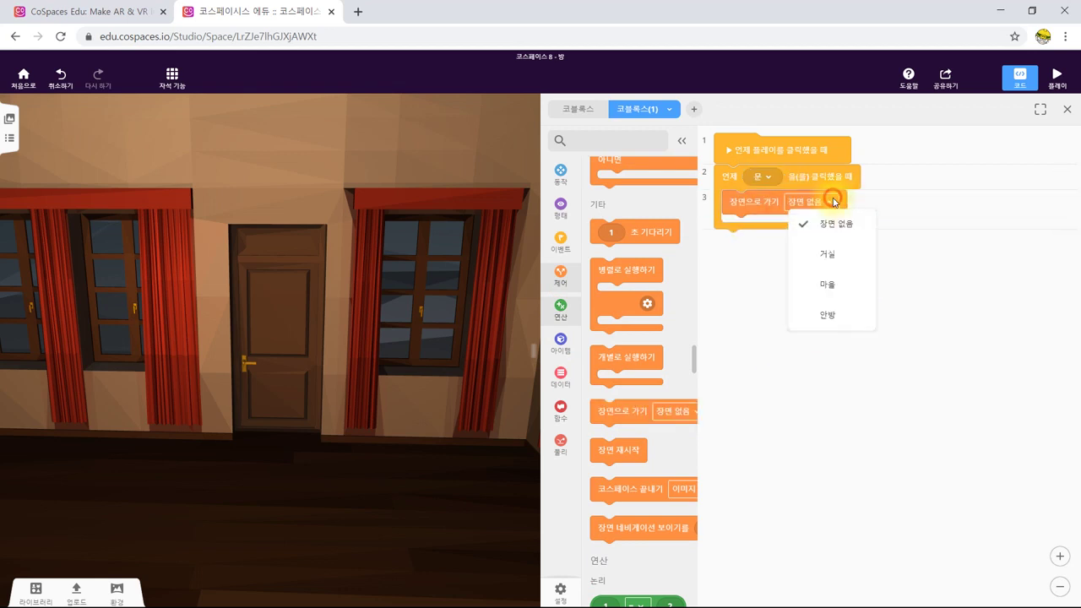
{"action": "left_click", "coordinate": [829, 315]}
{"action": "left_click", "coordinate": [334, 503]}
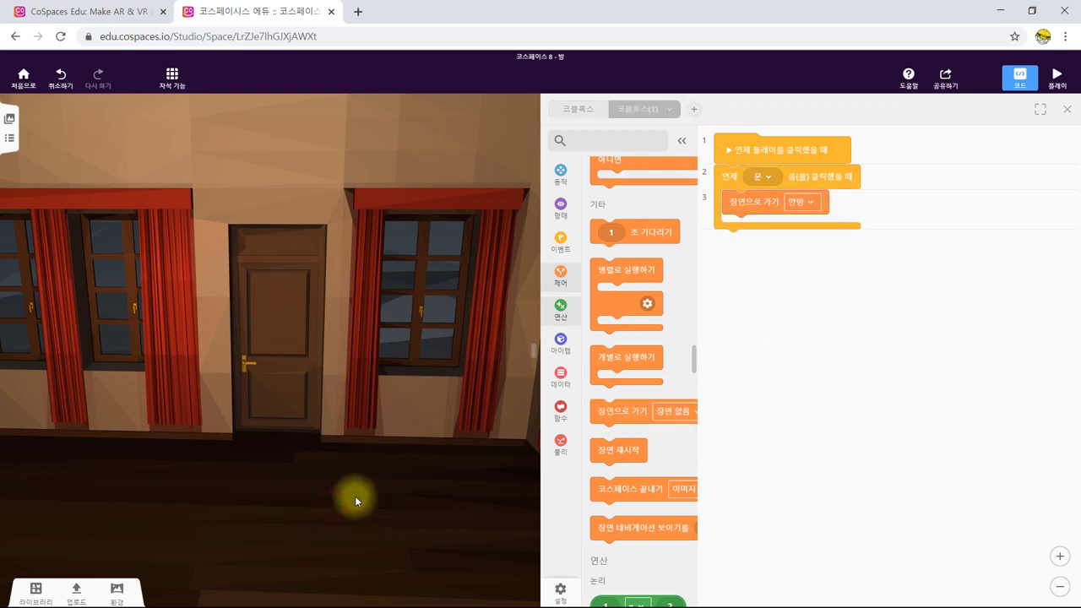
Play the 방 scene, test the invisible door's link to the 안방 scene, and return to editing
{"action": "left_click", "coordinate": [1054, 73]}
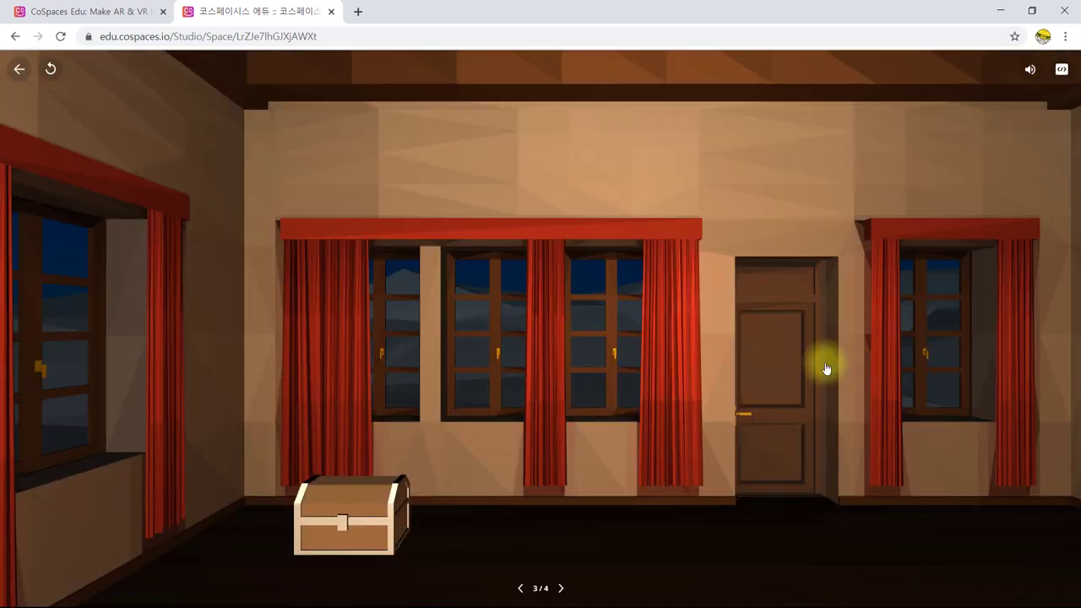
{"action": "left_click", "coordinate": [780, 361]}
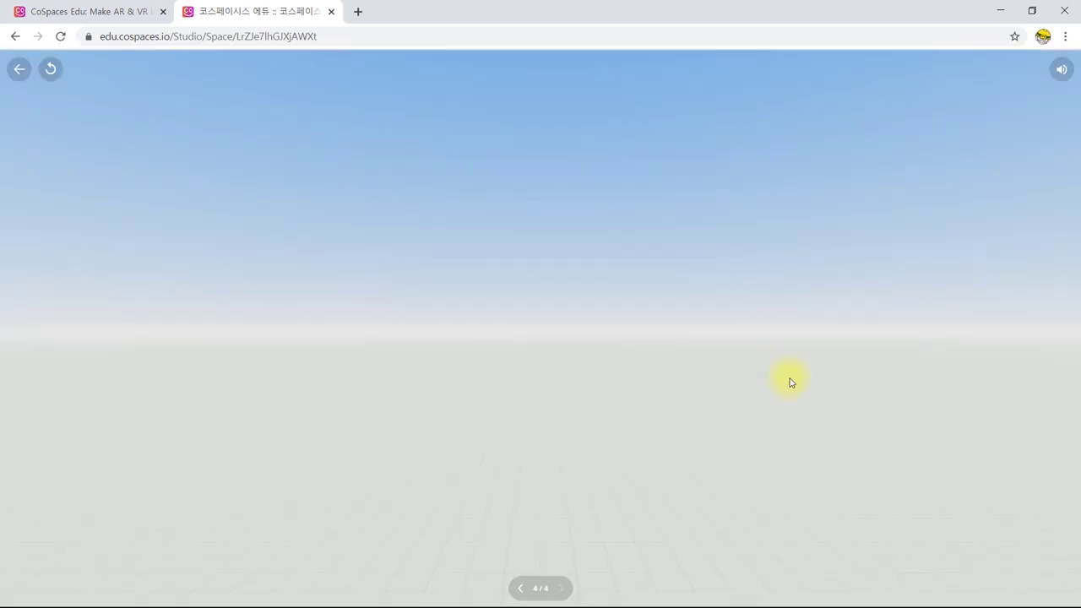
{"action": "left_click", "coordinate": [14, 70]}
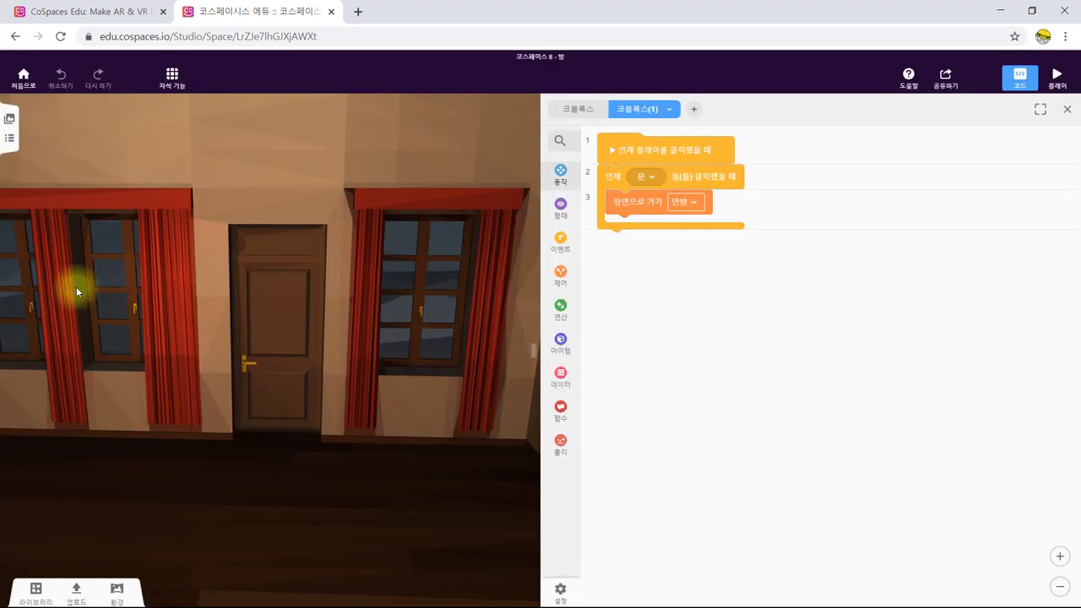
Open the 안방 scene and change its environment to the indoor room with red curtains
{"action": "left_click", "coordinate": [1068, 110]}
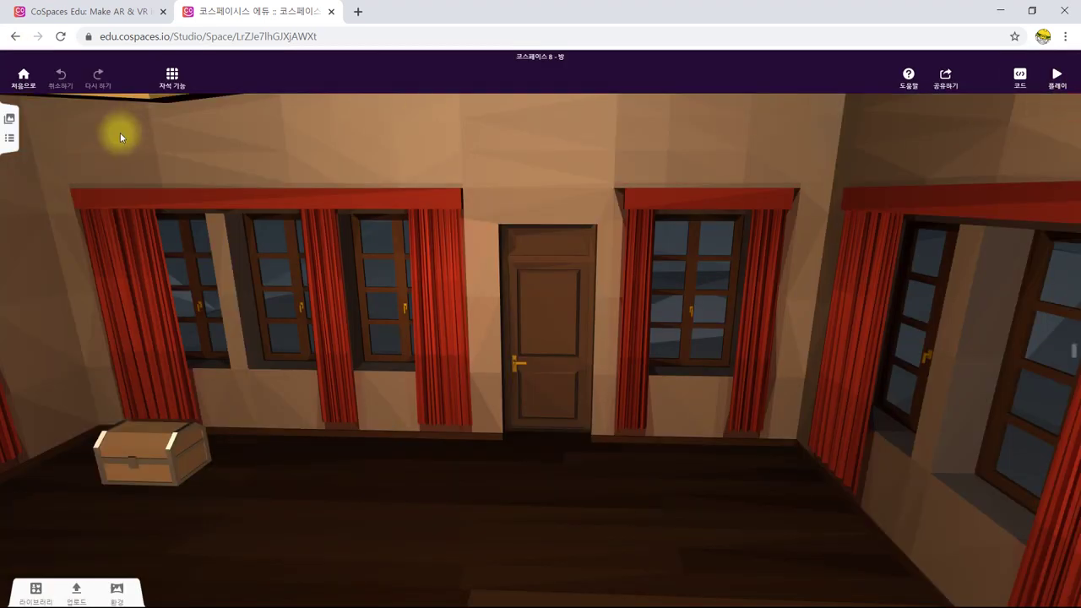
{"action": "left_click", "coordinate": [10, 118]}
{"action": "left_click", "coordinate": [44, 502]}
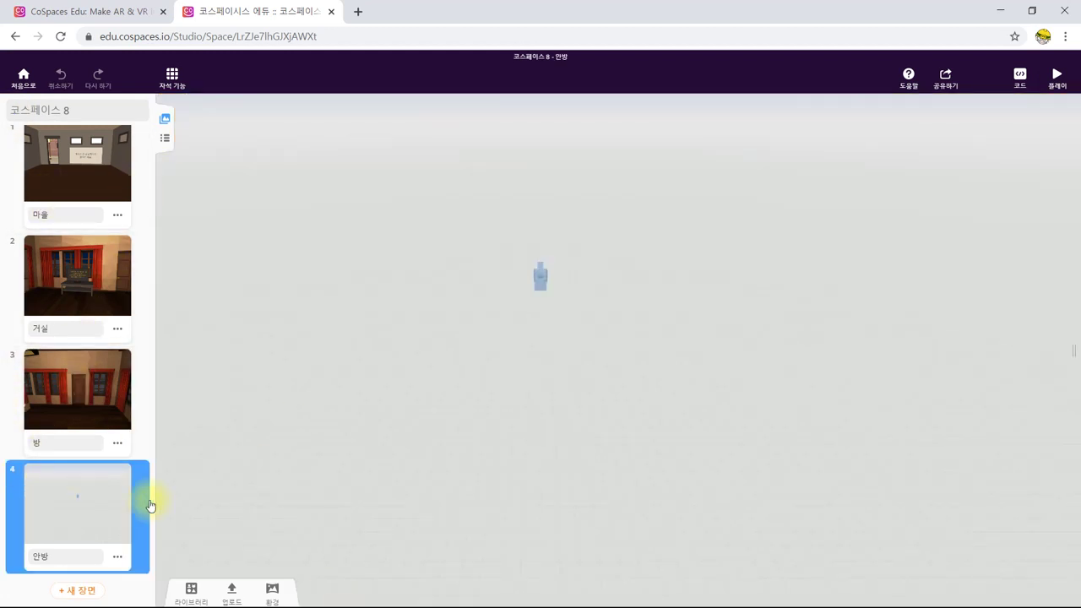
{"action": "left_click", "coordinate": [272, 591]}
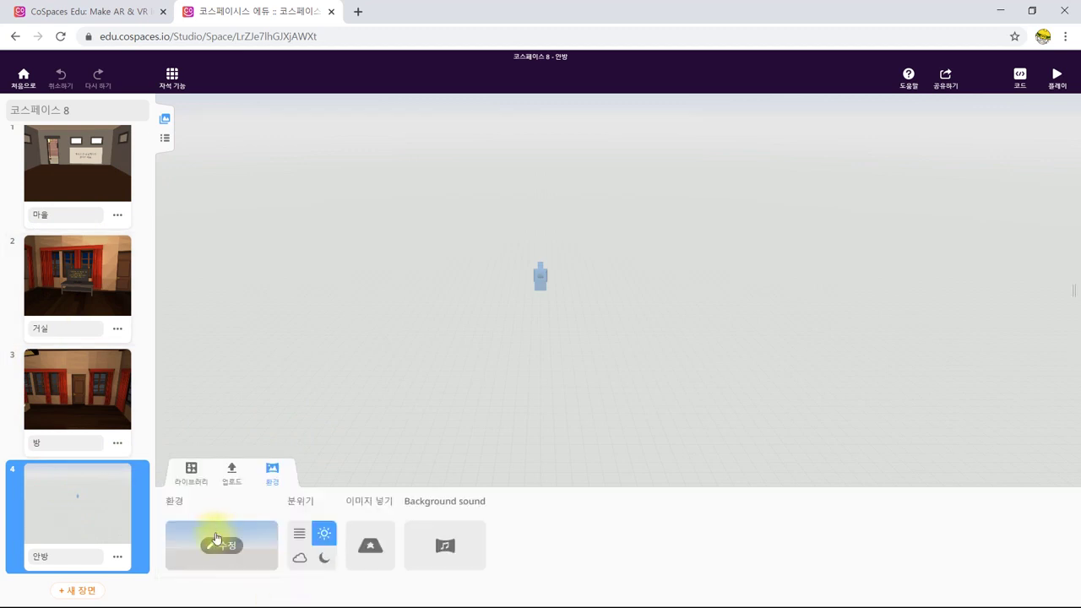
{"action": "left_click", "coordinate": [218, 541]}
{"action": "scroll", "coordinate": [451, 389], "scroll_direction": "down", "scroll_amount": 3}
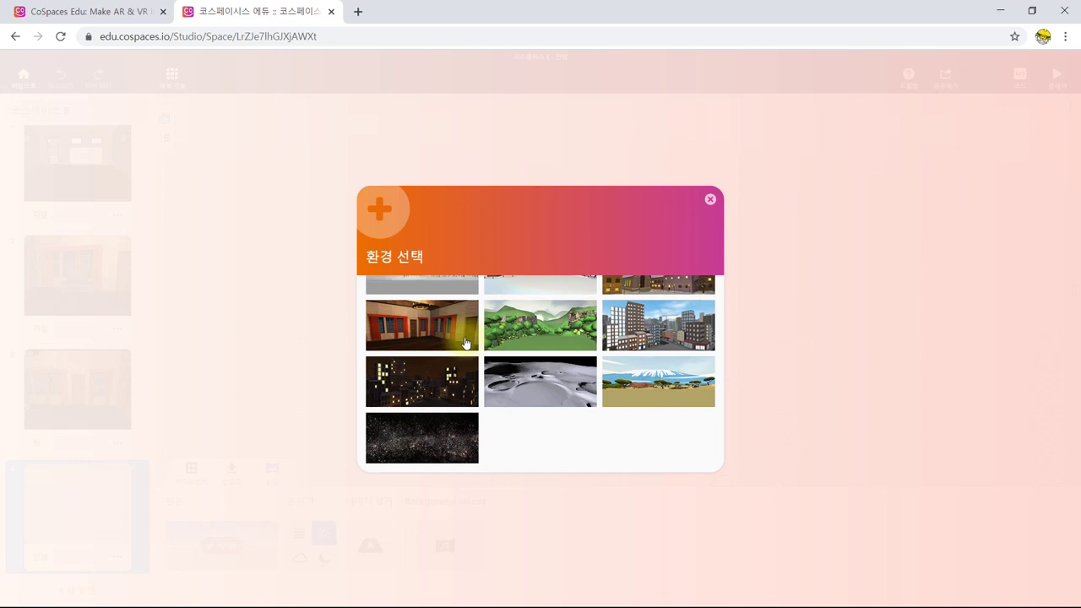
{"action": "left_click", "coordinate": [465, 342]}
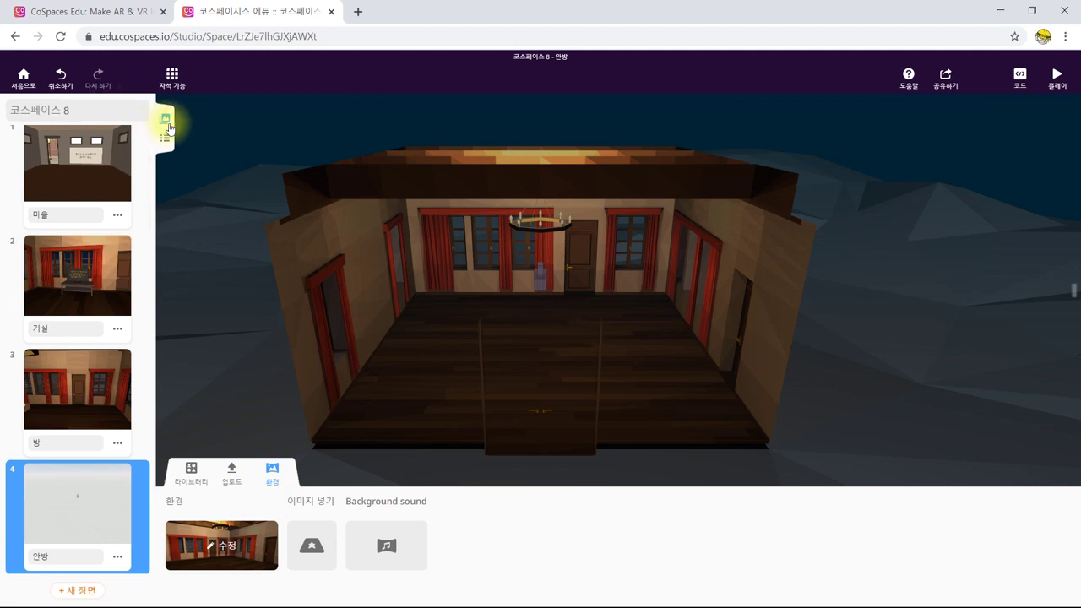
Place the wooden TV stand from the housing models against the room's back wall, beside the door
{"action": "left_click", "coordinate": [167, 120]}
{"action": "scroll", "coordinate": [563, 321], "scroll_direction": "up", "scroll_amount": 8}
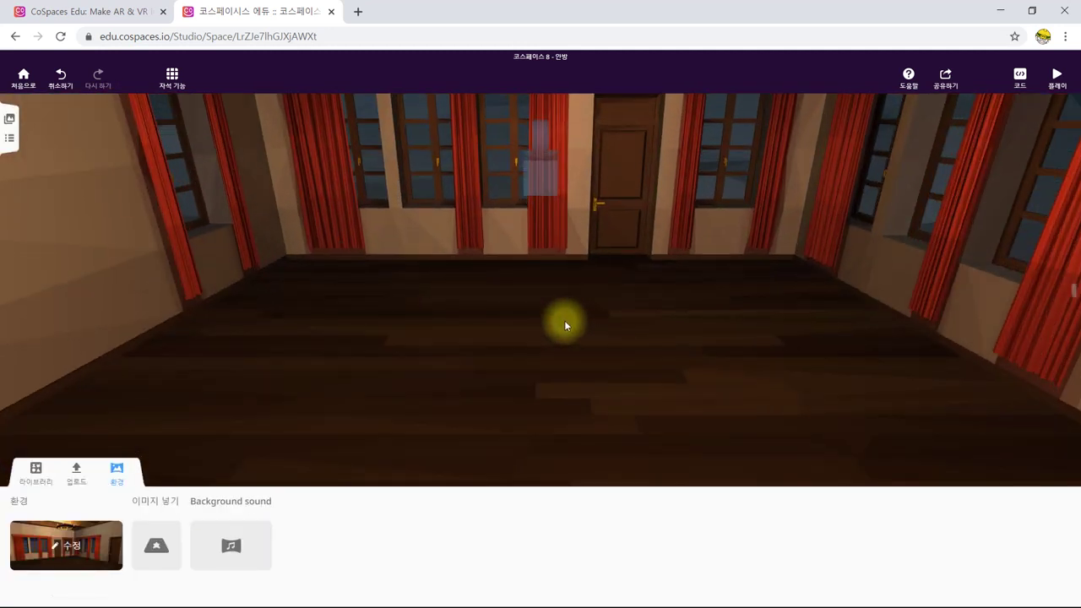
{"action": "left_click", "coordinate": [38, 484]}
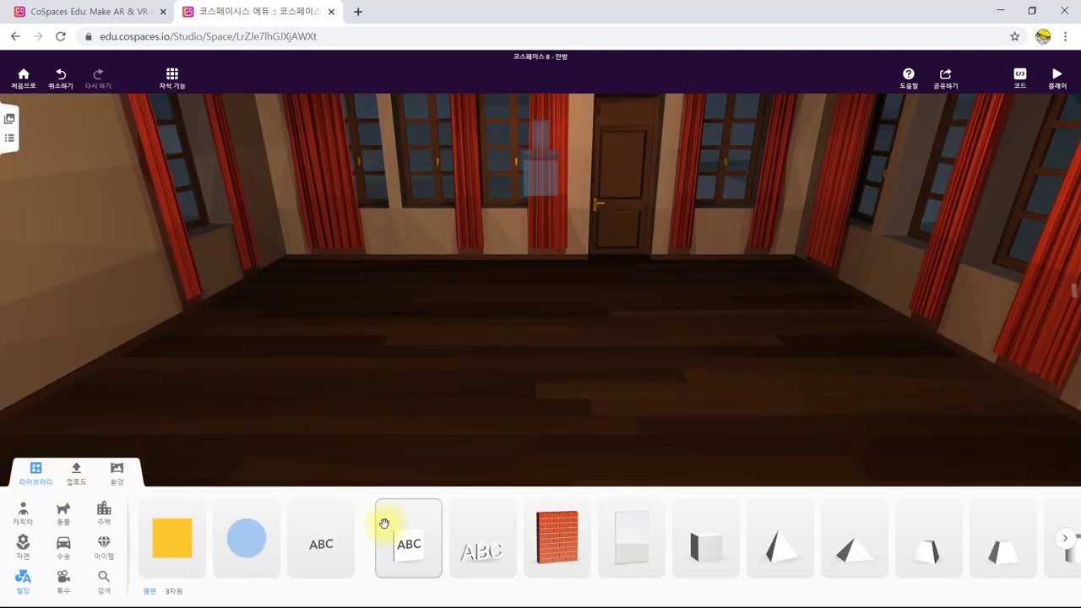
{"action": "left_click", "coordinate": [102, 512]}
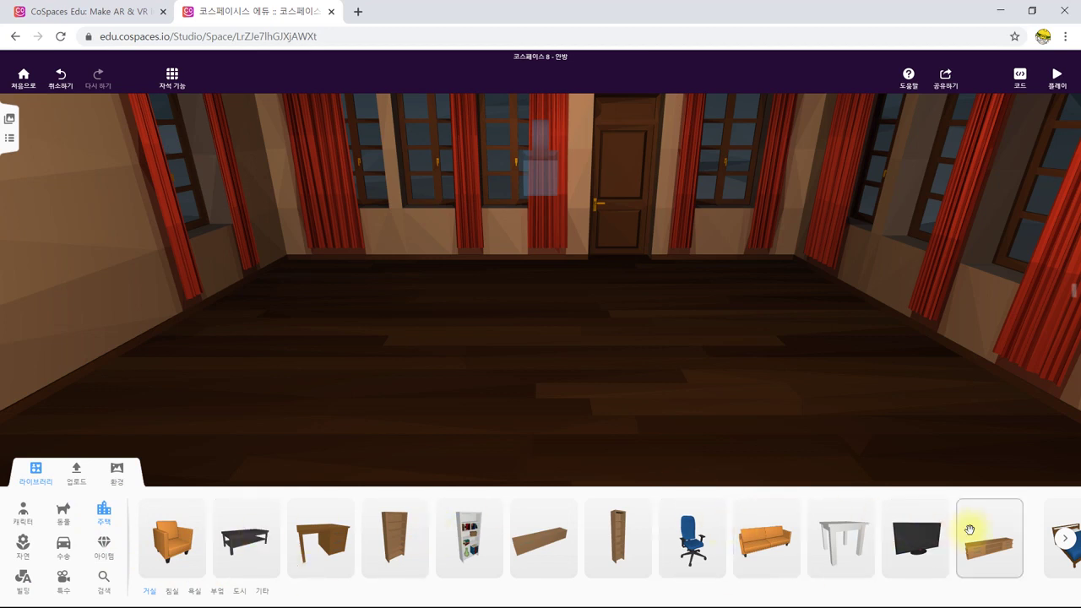
{"action": "left_click_drag", "start_coordinate": [979, 557], "coordinate": [488, 263]}
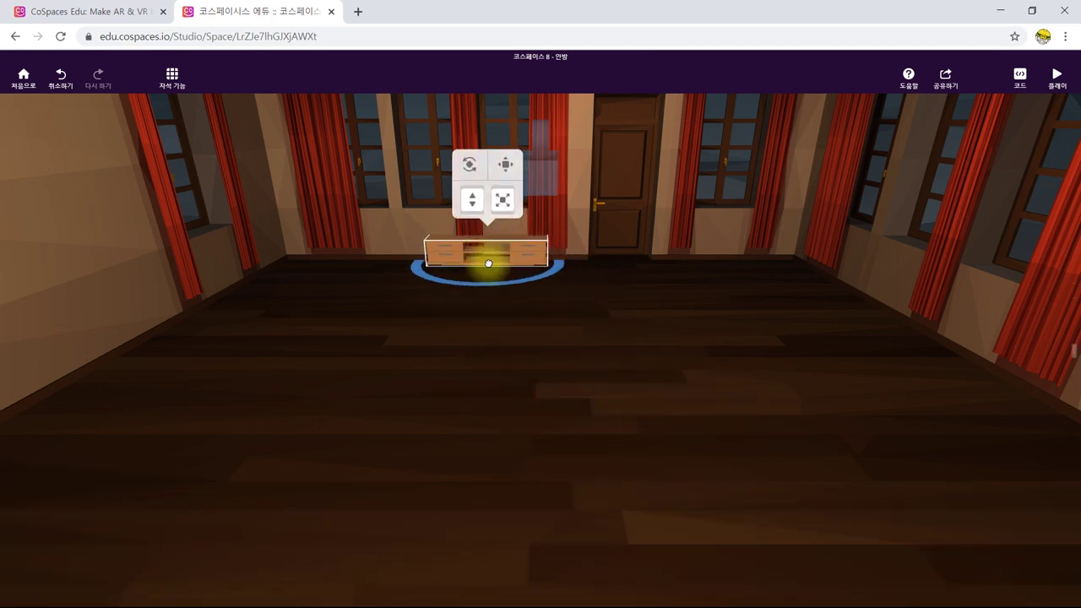
Add the black television from the housing models and position it on top of the TV stand
{"action": "left_click_drag", "start_coordinate": [912, 532], "coordinate": [589, 270]}
{"action": "left_click_drag", "start_coordinate": [577, 159], "coordinate": [577, 104]}
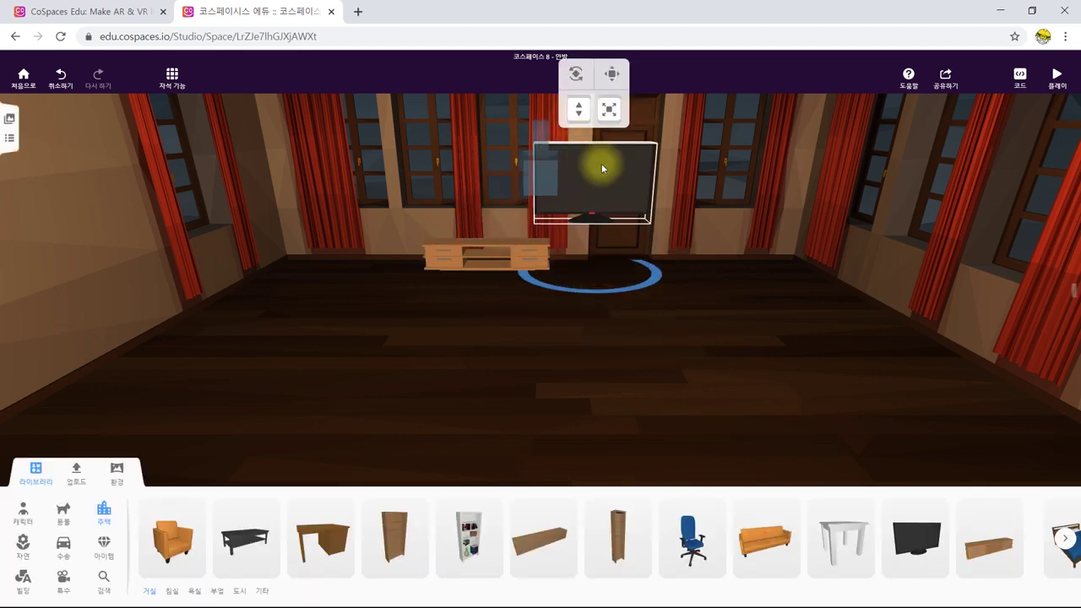
{"action": "left_click", "coordinate": [608, 82]}
{"action": "left_click_drag", "start_coordinate": [560, 176], "coordinate": [495, 182]}
{"action": "left_click_drag", "start_coordinate": [494, 143], "coordinate": [494, 161]}
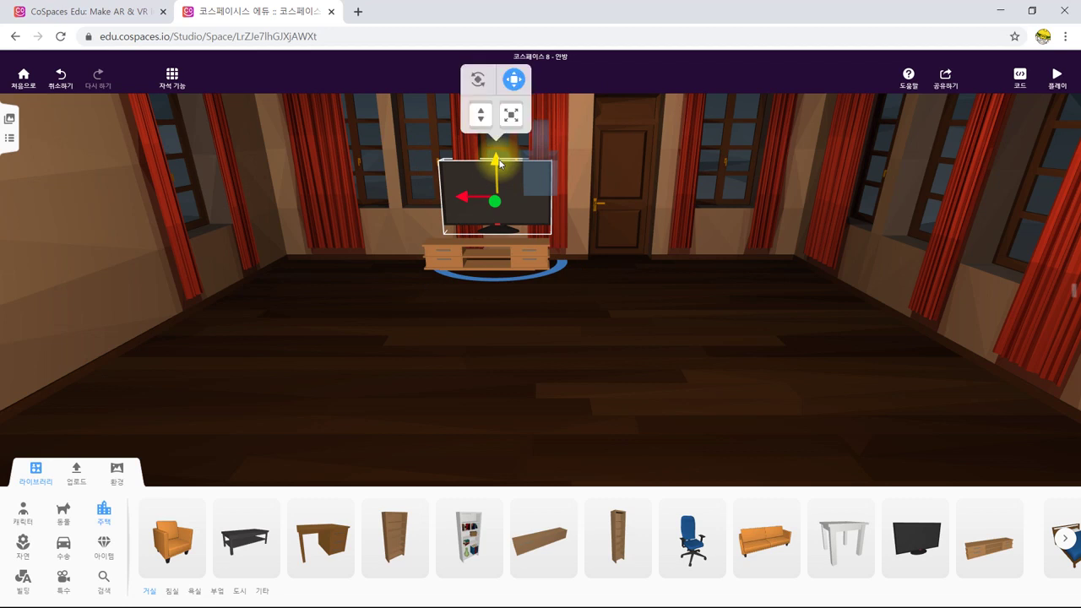
{"action": "left_click_drag", "start_coordinate": [496, 200], "coordinate": [451, 210]}
{"action": "left_click", "coordinate": [534, 335]}
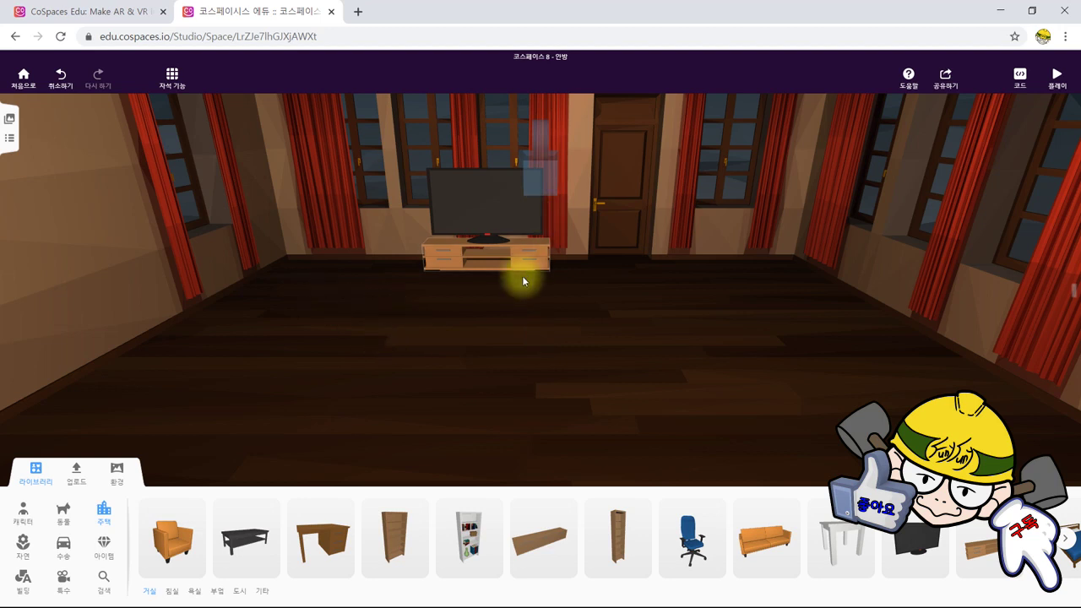
Place the blue double bed from the bedroom models on the floor beside the TV stand, near the curtained windows
{"action": "left_click_drag", "start_coordinate": [501, 331], "coordinate": [536, 333]}
{"action": "key", "text": "Left"}
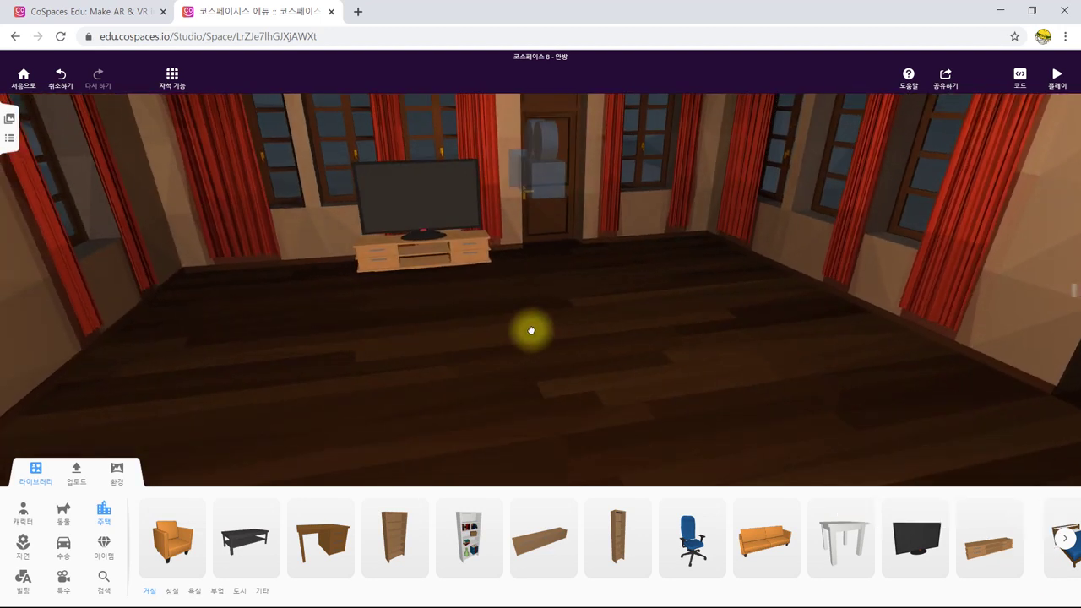
{"action": "key", "text": "Left"}
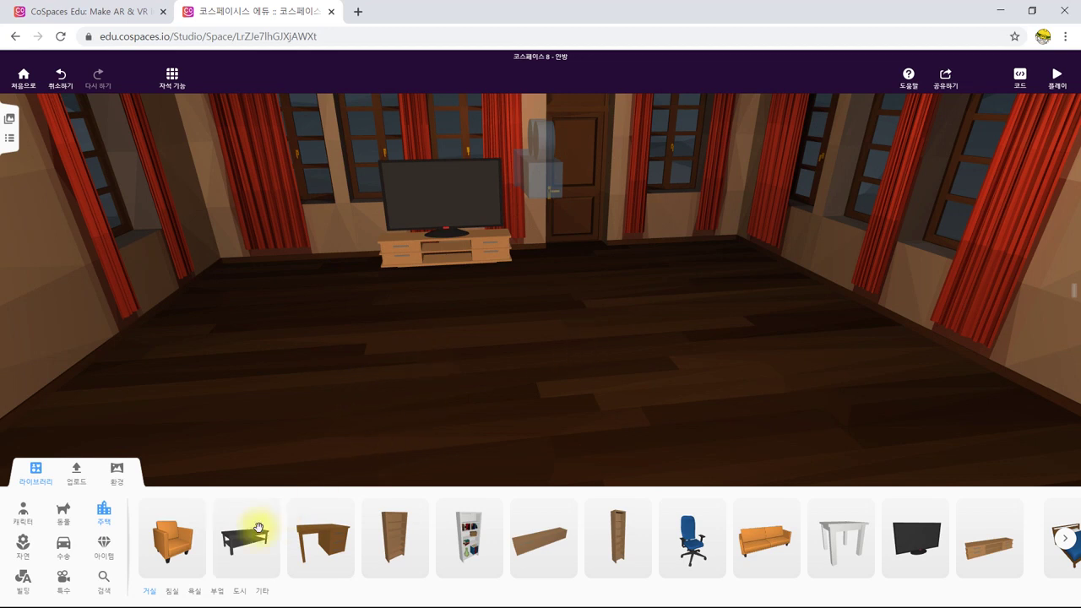
{"action": "left_click_drag", "start_coordinate": [864, 437], "coordinate": [820, 434]}
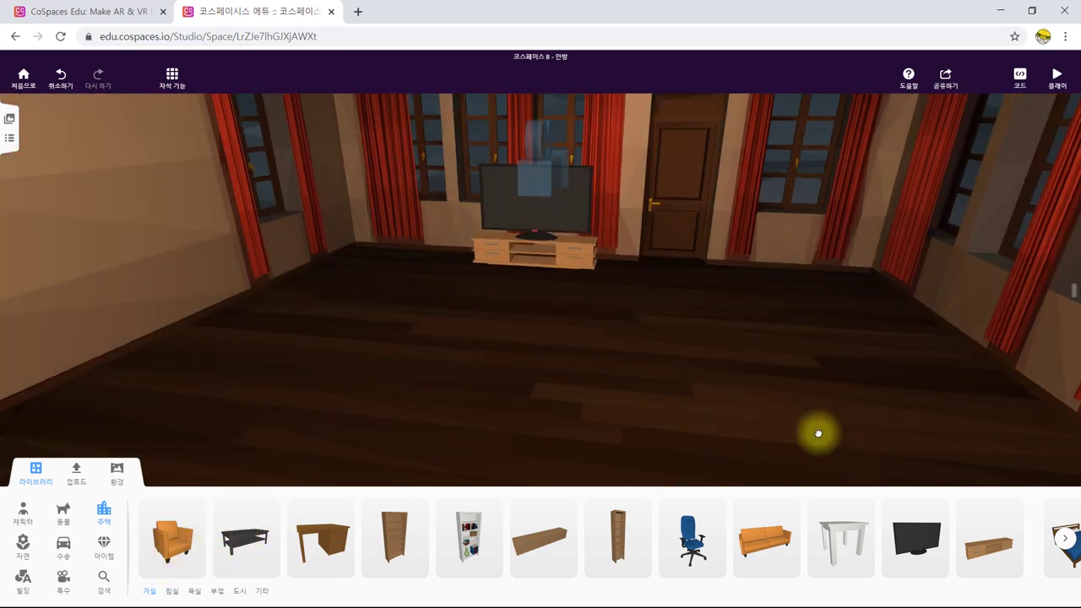
{"action": "left_click", "coordinate": [1064, 538]}
{"action": "left_click_drag", "start_coordinate": [207, 551], "coordinate": [369, 282]}
{"action": "left_click", "coordinate": [622, 441]}
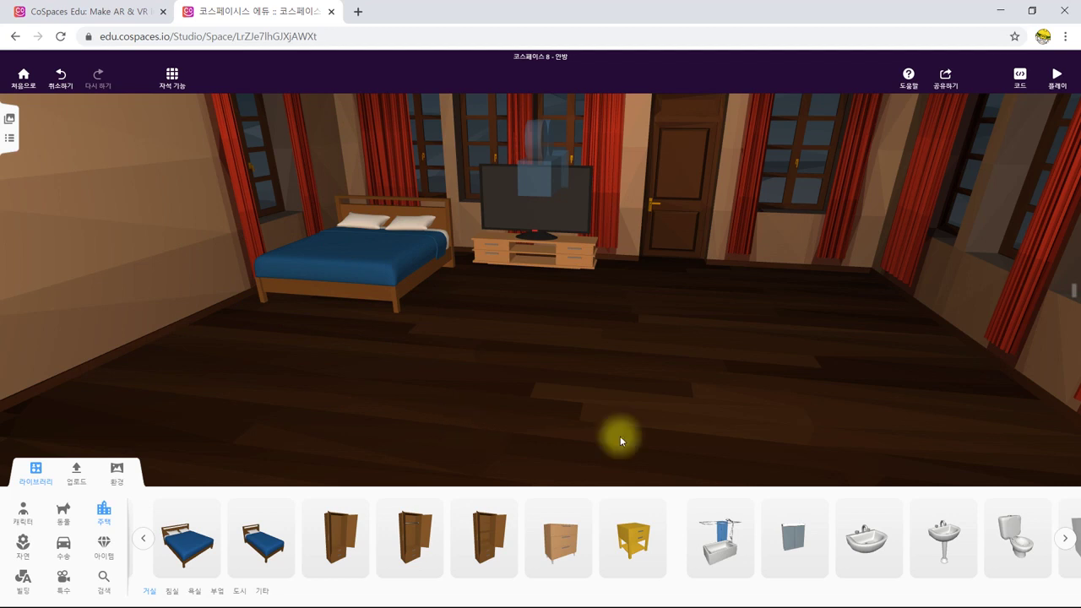
Place the red potted flowers from the nature models in the back corner beyond the door
{"action": "left_click", "coordinate": [1067, 540]}
{"action": "left_click", "coordinate": [23, 545]}
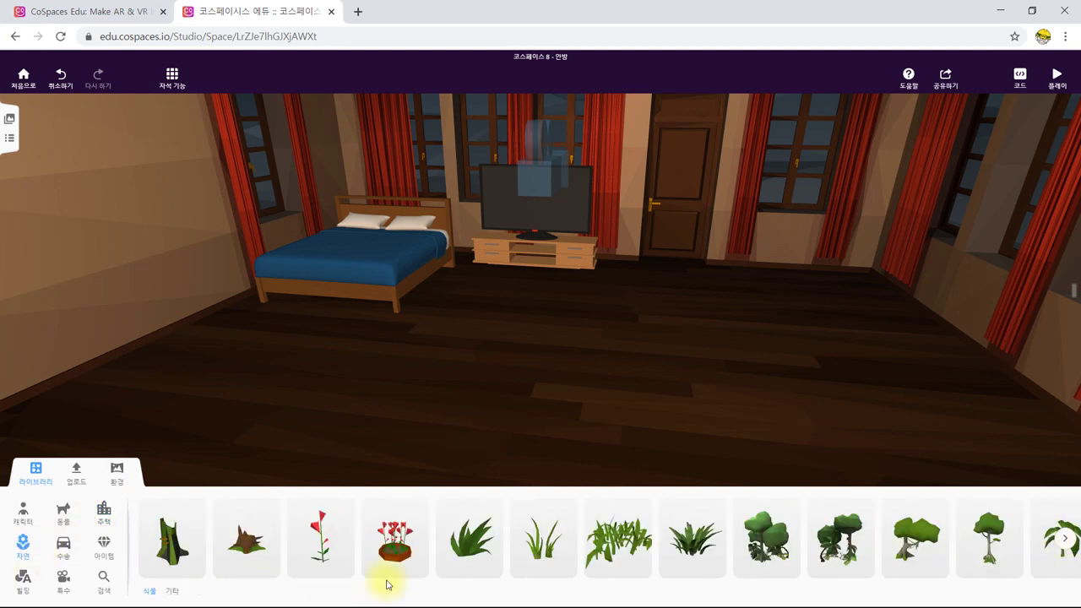
{"action": "left_click_drag", "start_coordinate": [394, 540], "coordinate": [823, 283]}
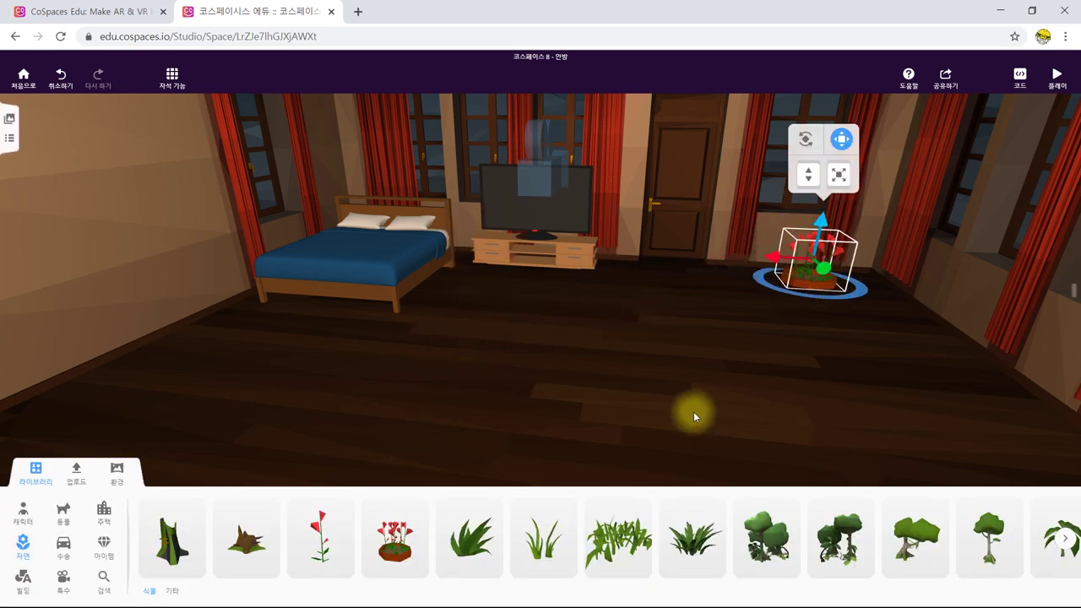
{"action": "left_click", "coordinate": [694, 404]}
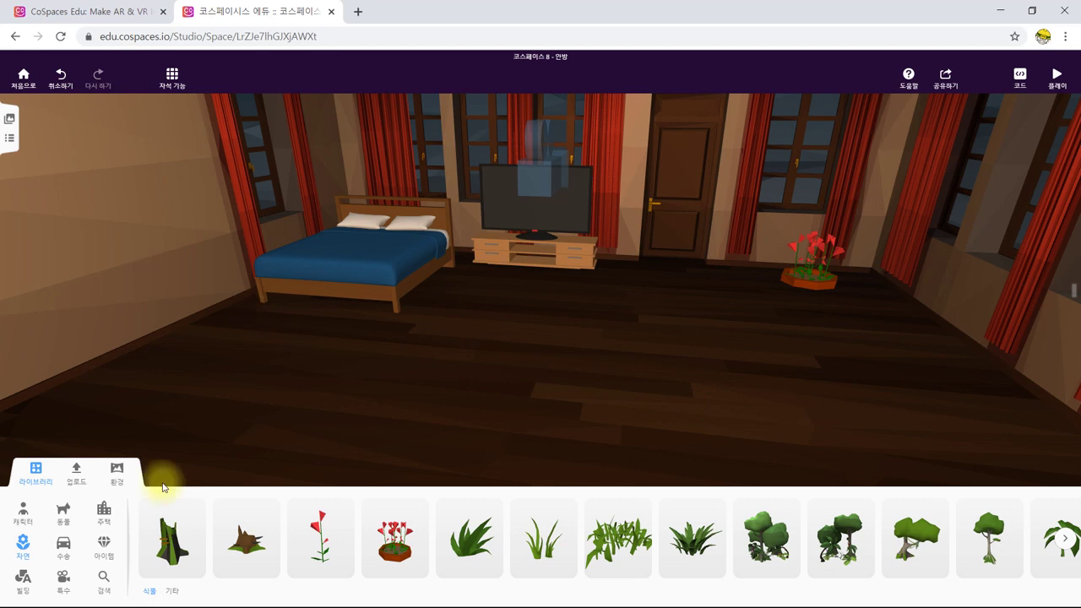
Search the online 3D models for 리모콘
{"action": "left_click", "coordinate": [70, 478]}
{"action": "left_click", "coordinate": [132, 504]}
{"action": "type", "text": "리모콘"}
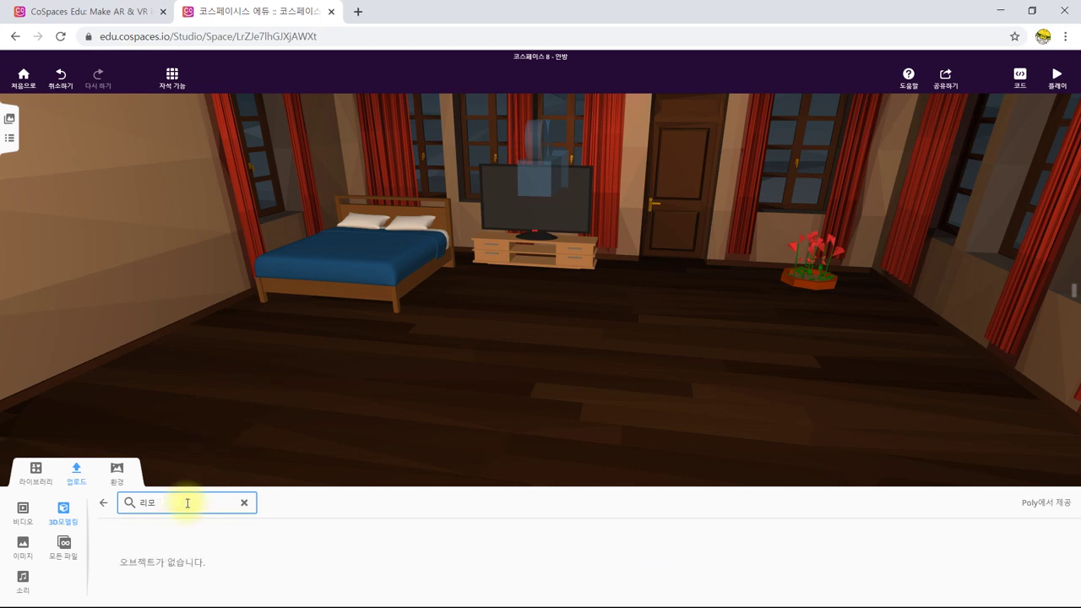
Switch to a new browser tab, search Google for 번역기, translate 리모콘 into English and select the translation for copying
{"action": "left_click", "coordinate": [358, 13]}
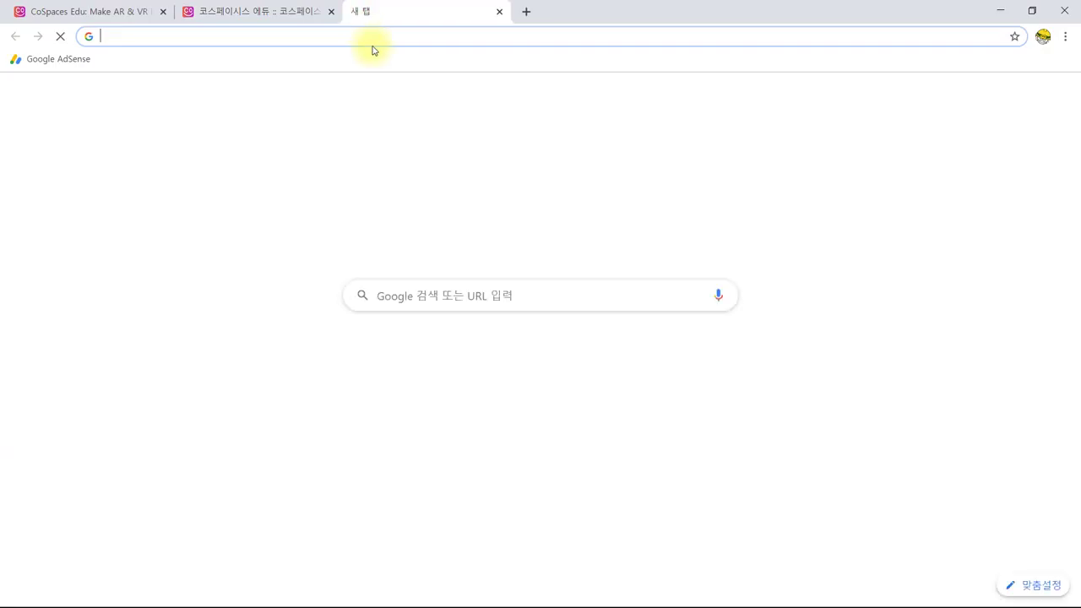
{"action": "type", "text": "번역기"}
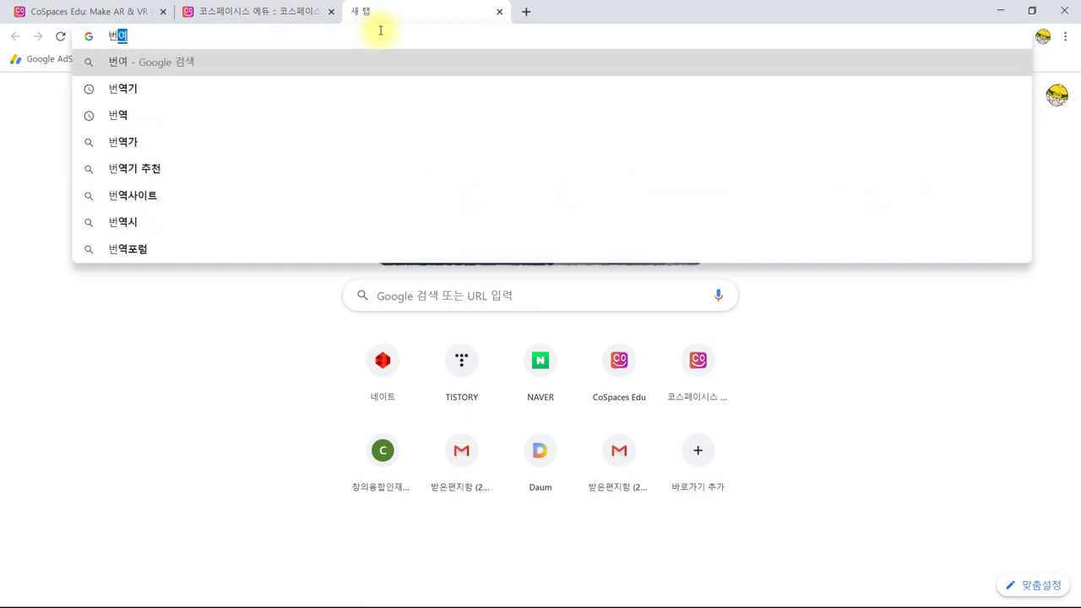
{"action": "key", "text": "Return"}
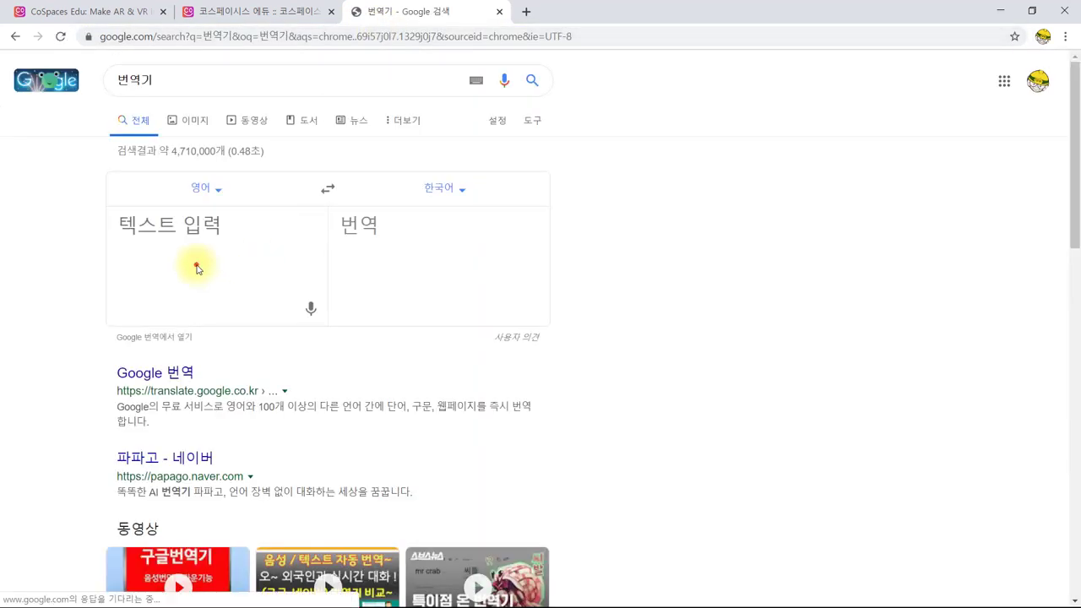
{"action": "left_click", "coordinate": [223, 249]}
{"action": "type", "text": "ㄹㅣㅁ"}
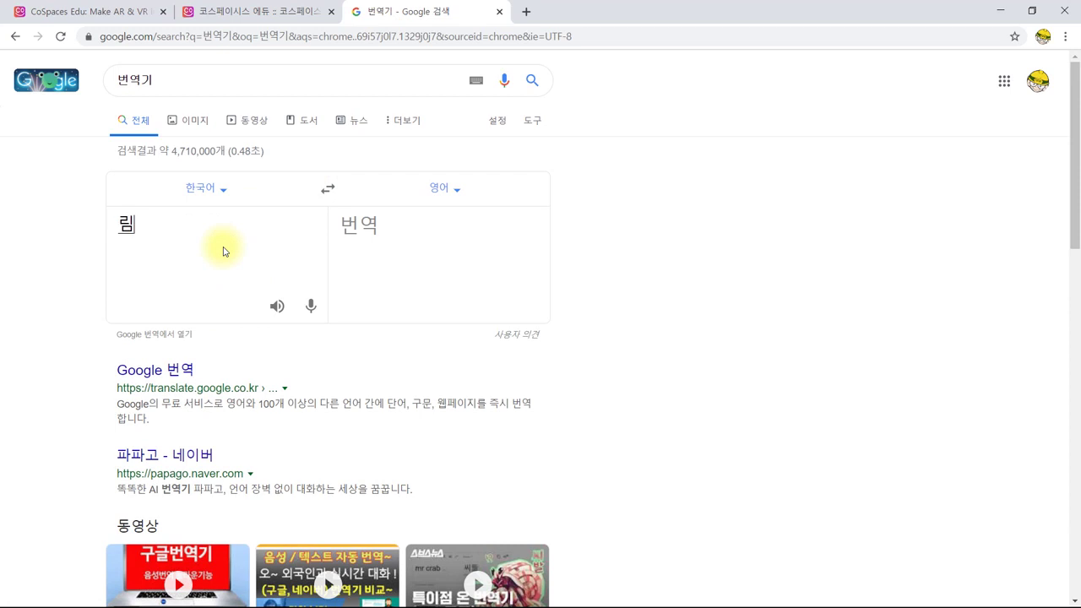
{"action": "type", "text": "ㅗㅋㅗㄴ"}
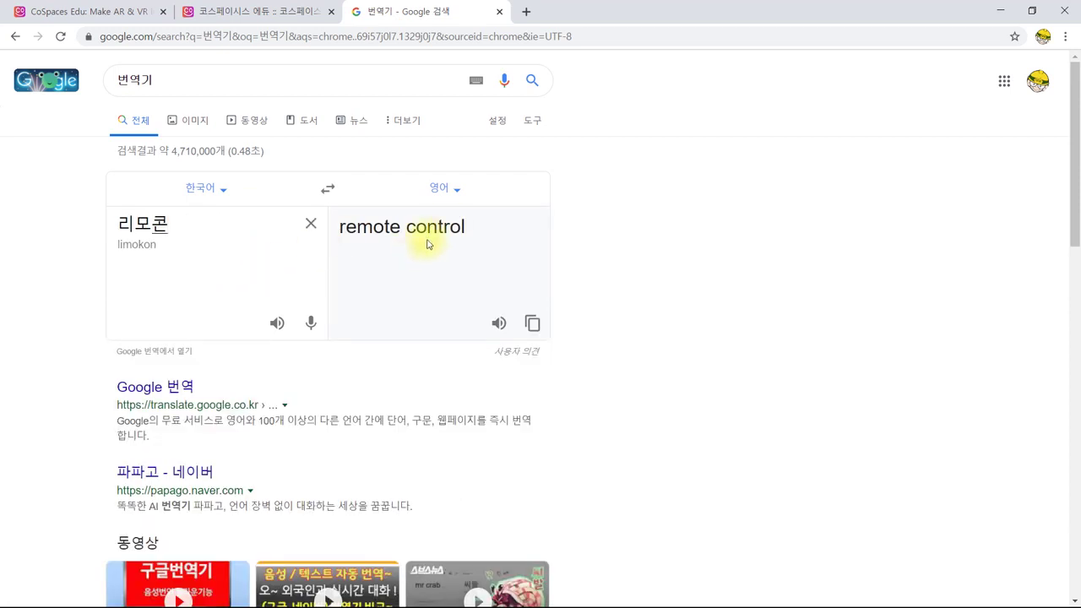
{"action": "left_click_drag", "start_coordinate": [463, 225], "coordinate": [337, 230]}
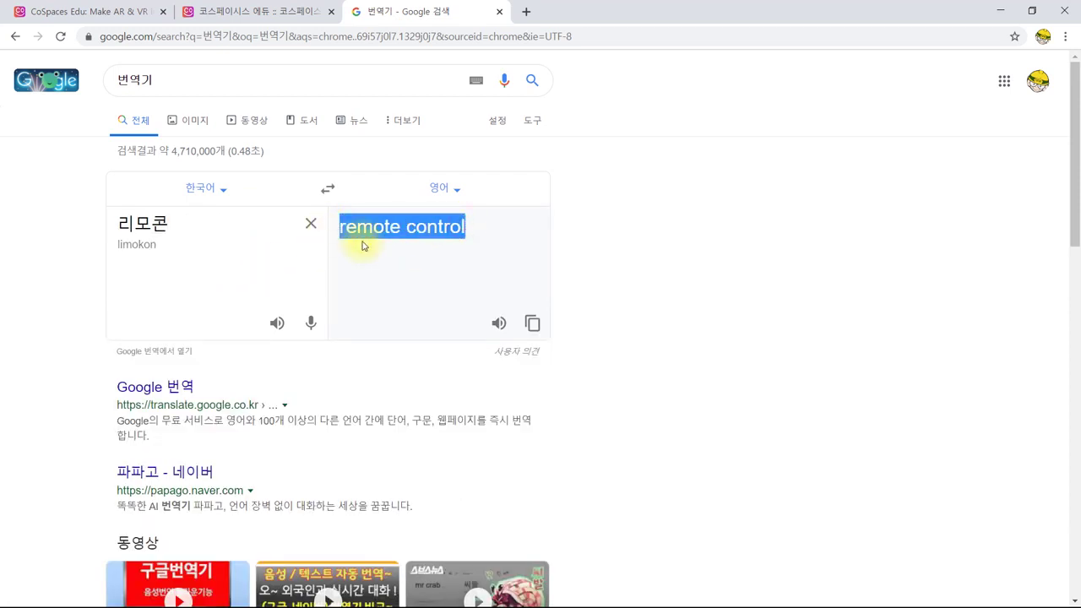
Switch back to CoSpaces, search the 3D models for "remote control" and place the purple-background remote on the floor in front of the TV stand
{"action": "left_click", "coordinate": [287, 7]}
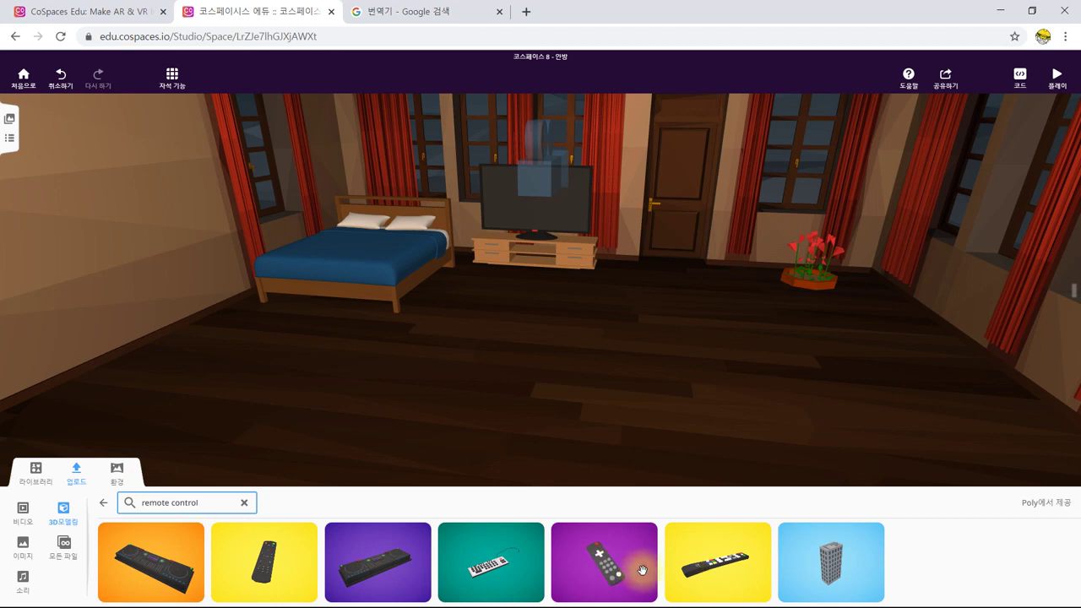
{"action": "left_click_drag", "start_coordinate": [641, 571], "coordinate": [561, 379]}
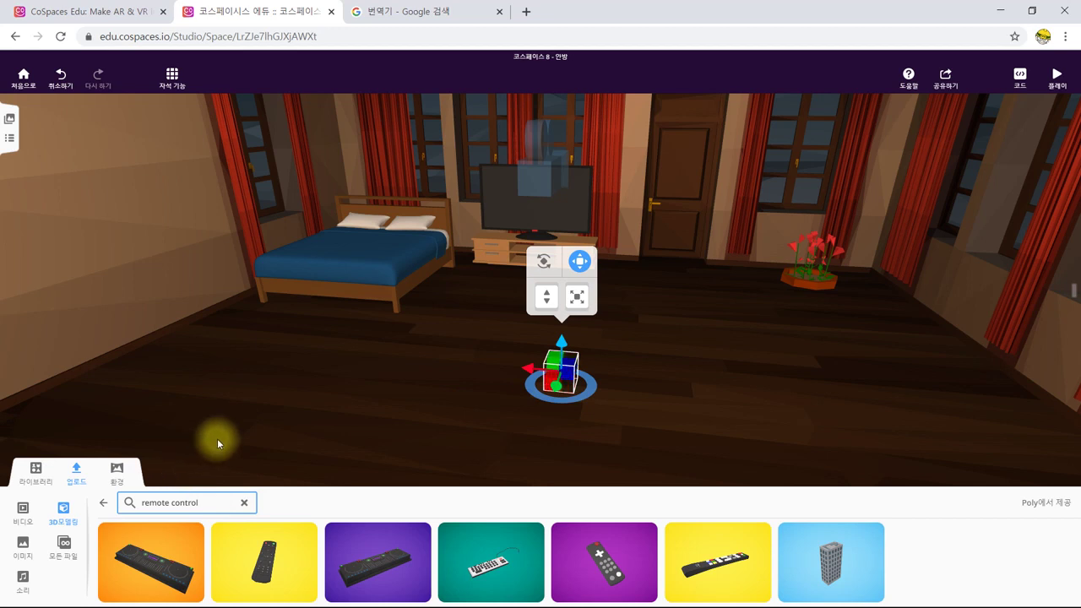
{"action": "left_click_drag", "start_coordinate": [615, 386], "coordinate": [554, 88]}
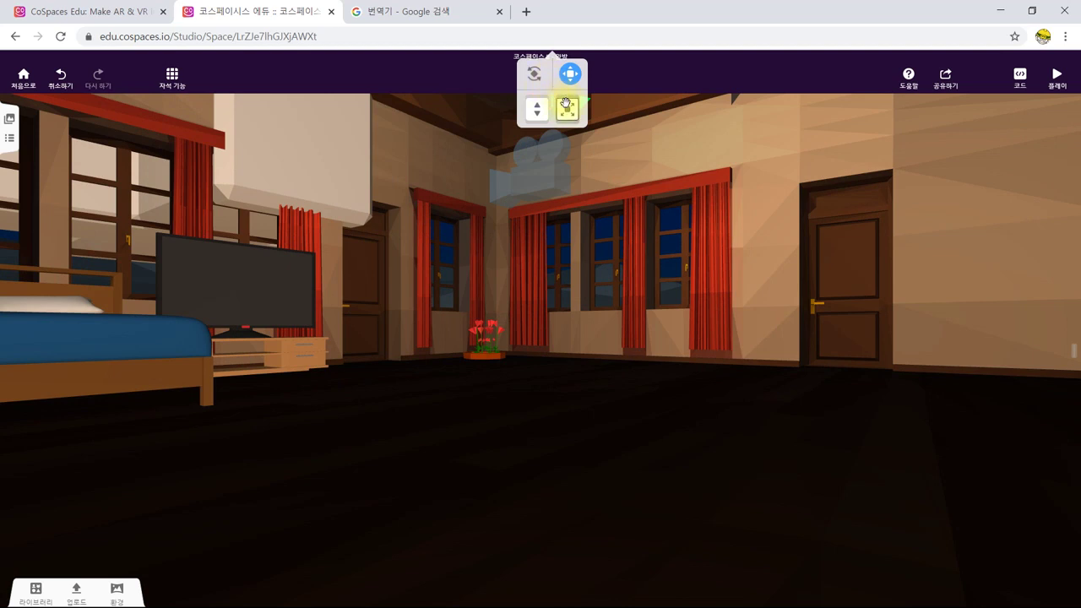
Shrink the remote control and set it down on the bed's blue cover, just in front of the pillows
{"action": "left_click_drag", "start_coordinate": [539, 108], "coordinate": [544, 151]}
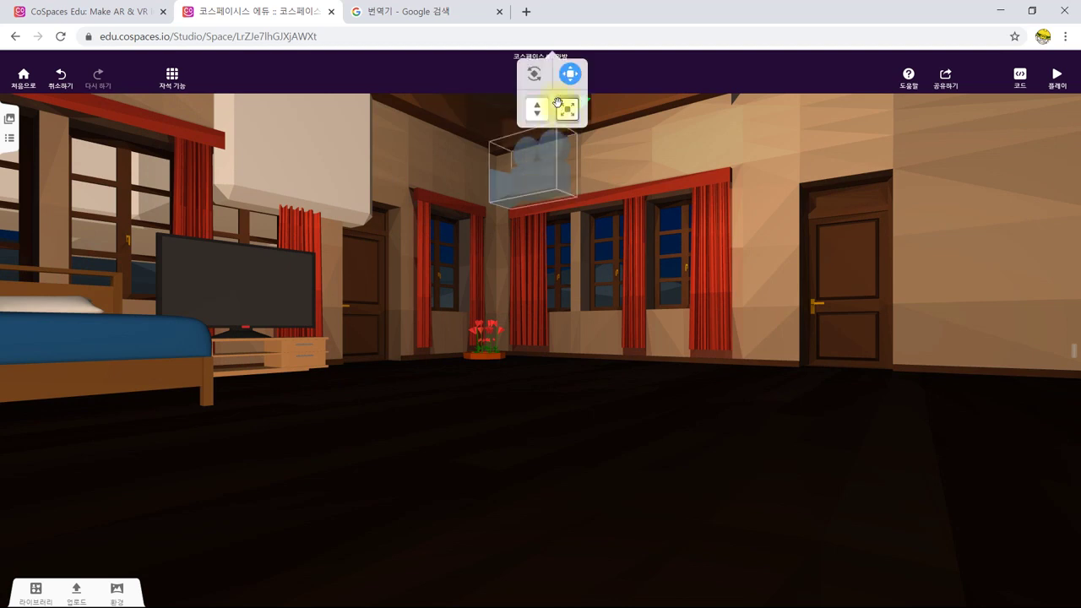
{"action": "left_click_drag", "start_coordinate": [567, 109], "coordinate": [572, 469]}
{"action": "left_click_drag", "start_coordinate": [568, 203], "coordinate": [576, 342]}
{"action": "left_click_drag", "start_coordinate": [705, 437], "coordinate": [560, 336]}
{"action": "left_click_drag", "start_coordinate": [570, 259], "coordinate": [178, 184]}
{"action": "left_click_drag", "start_coordinate": [202, 150], "coordinate": [220, 184]}
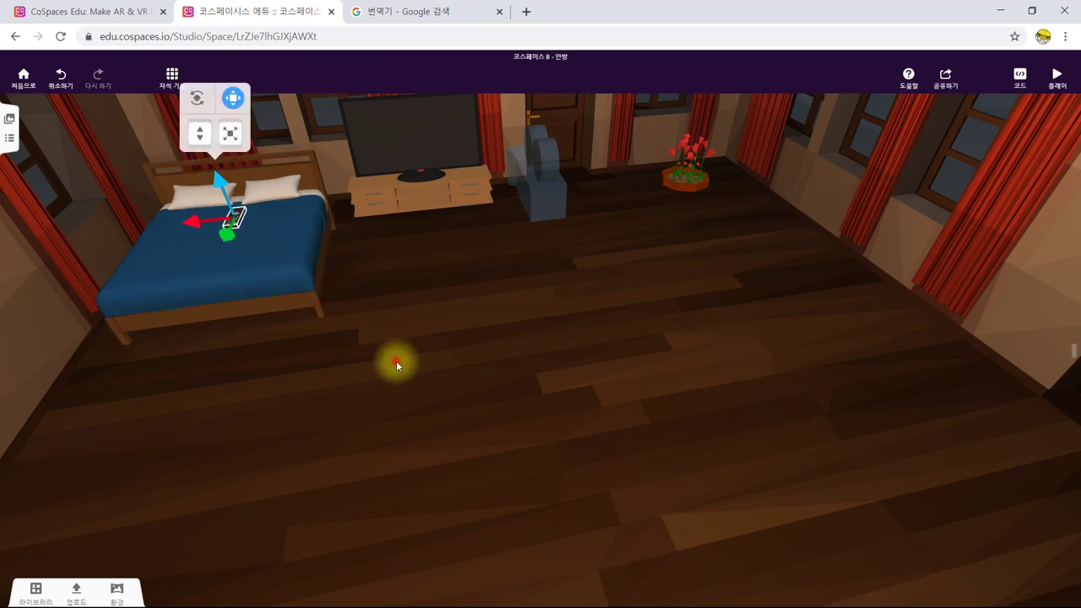
{"action": "left_click", "coordinate": [398, 366]}
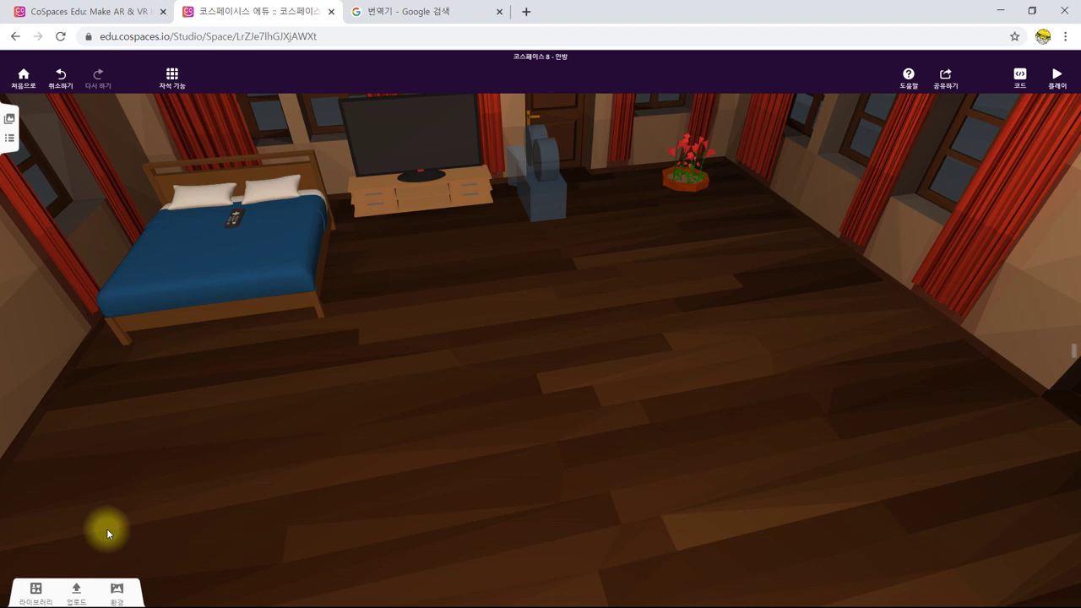
Nudge the red potted flowers slightly within the back corner of the room
{"action": "left_click", "coordinate": [689, 184]}
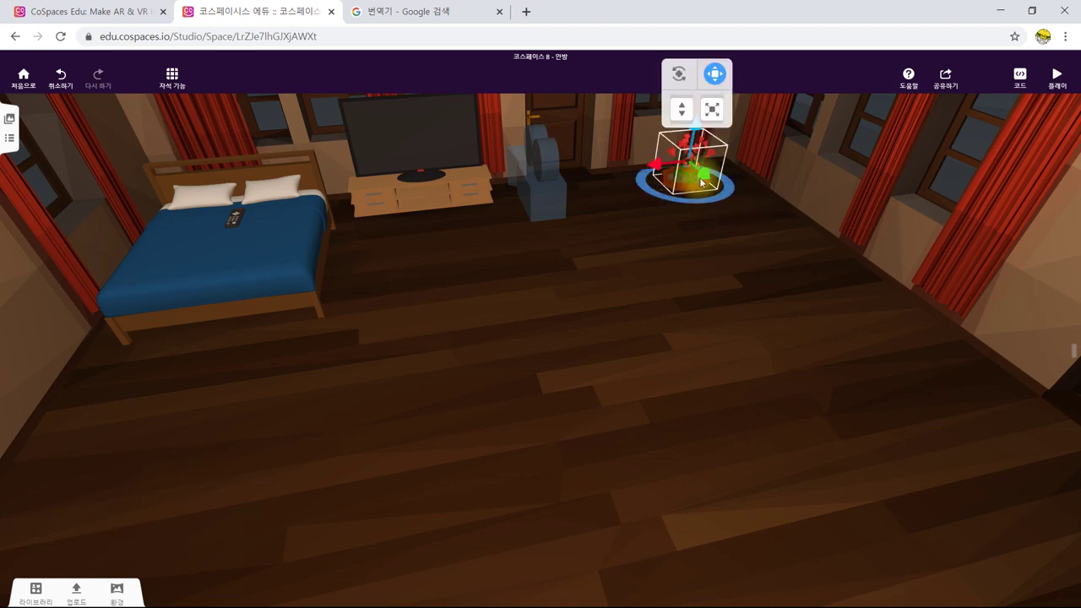
{"action": "mouse_move", "coordinate": [696, 189]}
{"action": "left_mouse_down"}
{"action": "mouse_move", "coordinate": [744, 188]}
{"action": "mouse_move", "coordinate": [673, 190]}
{"action": "mouse_move", "coordinate": [694, 191]}
{"action": "left_mouse_up"}
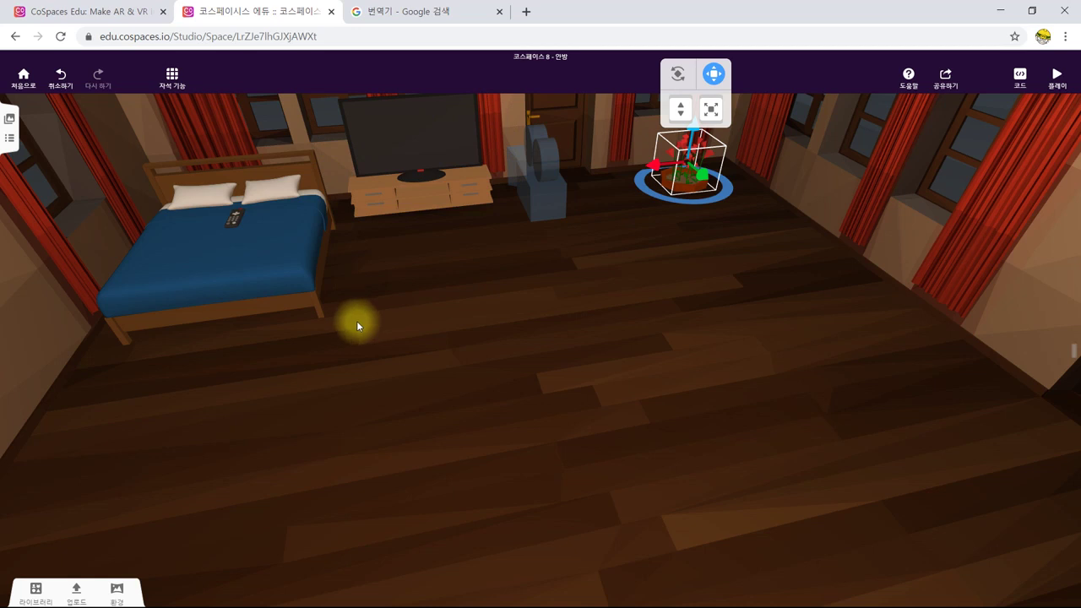
{"action": "left_click", "coordinate": [392, 344]}
Find the three-drawer chest in the bedroom furniture models and place it by the window wall opposite the bed
{"action": "left_click", "coordinate": [36, 591]}
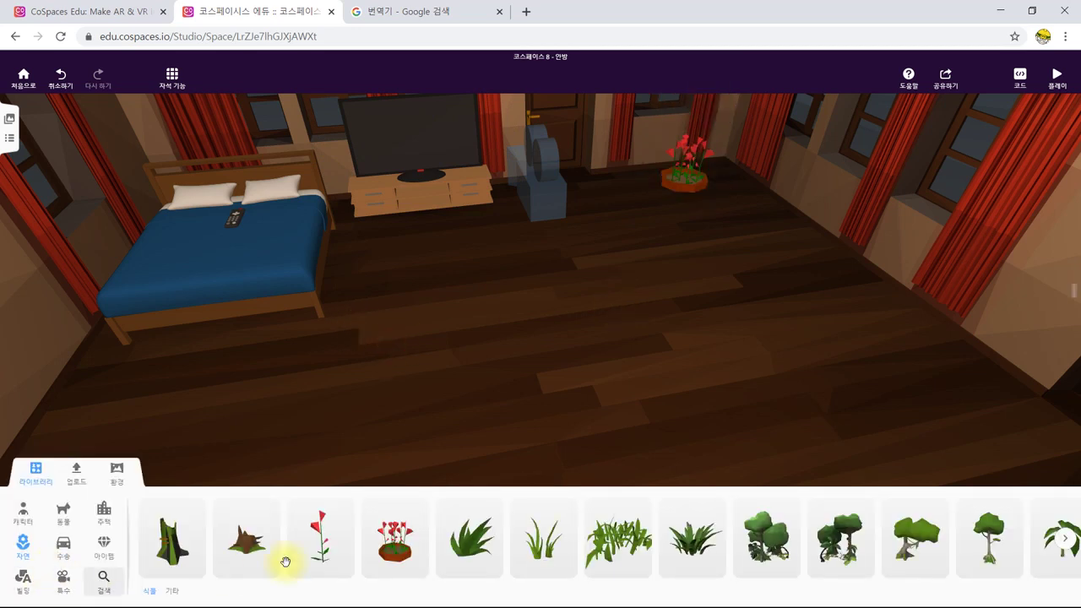
{"action": "left_click", "coordinate": [103, 548]}
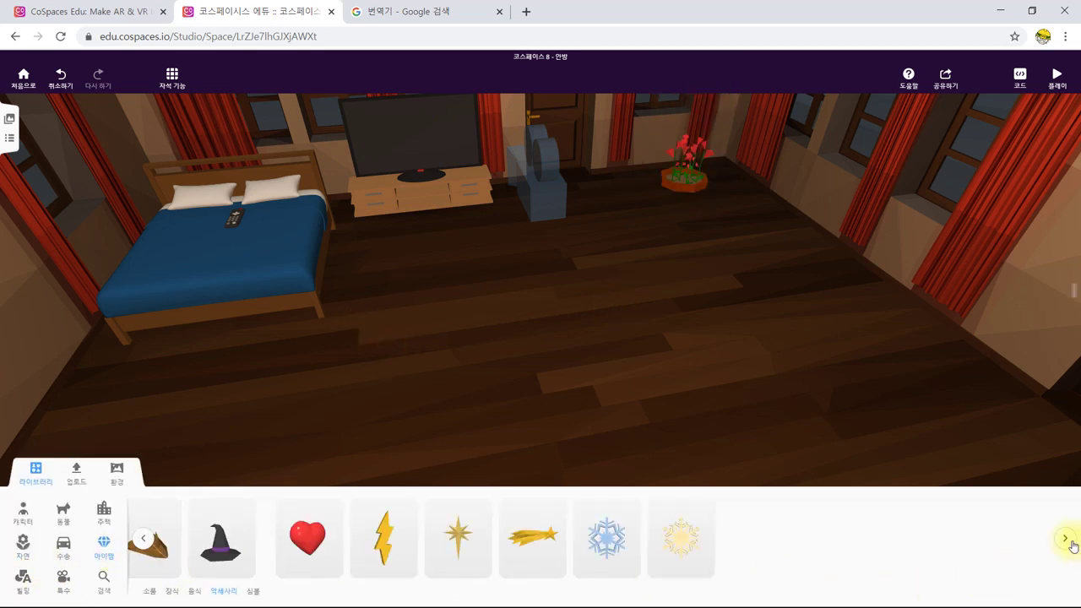
{"action": "left_click", "coordinate": [167, 592]}
{"action": "left_click", "coordinate": [104, 511]}
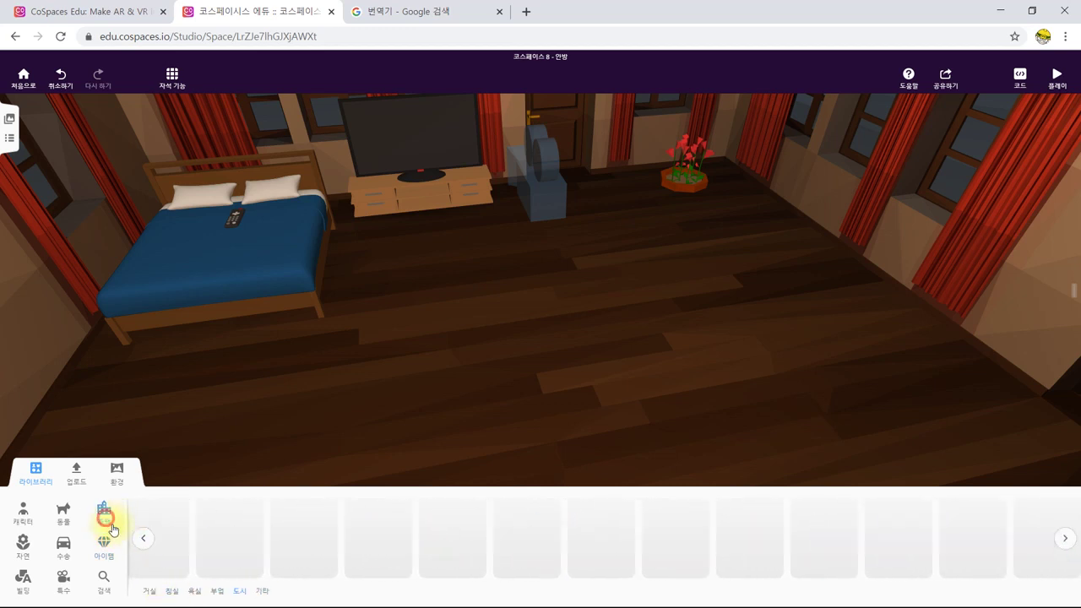
{"action": "left_click", "coordinate": [146, 592]}
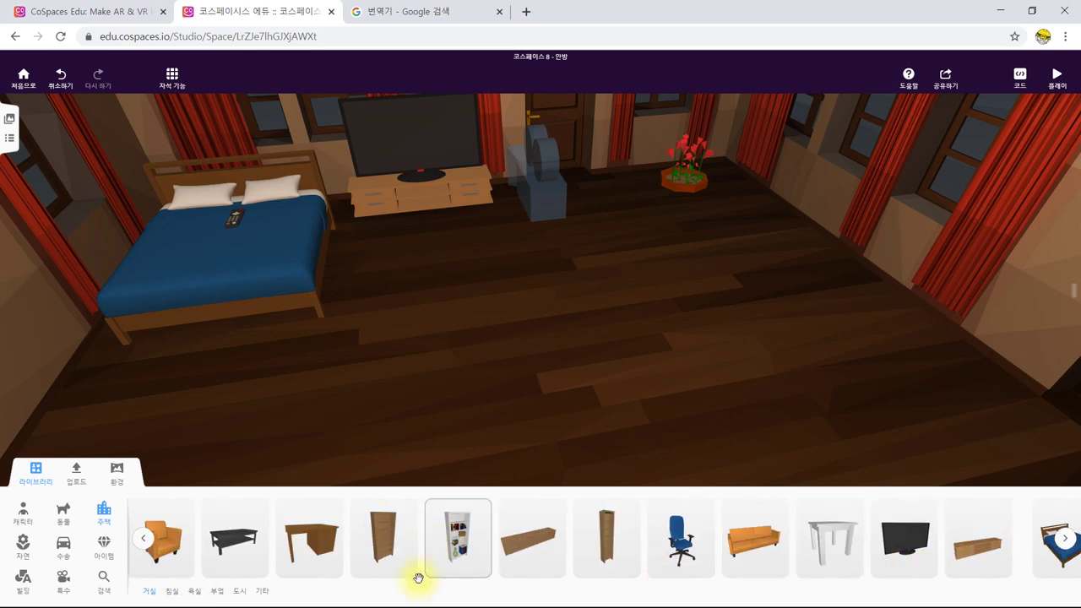
{"action": "left_click", "coordinate": [1057, 545]}
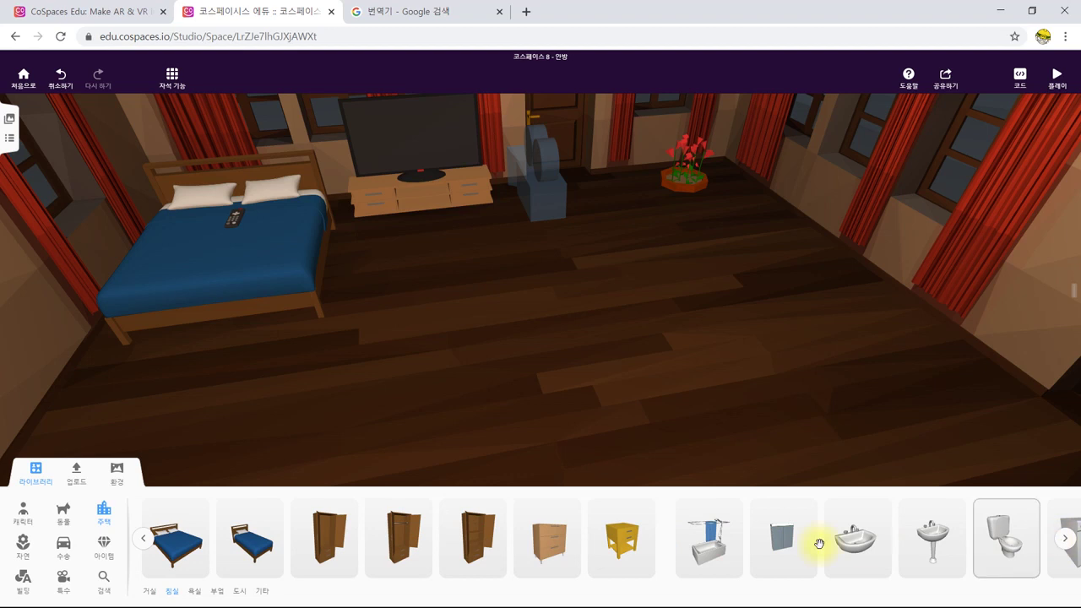
{"action": "left_click_drag", "start_coordinate": [547, 535], "coordinate": [832, 308]}
{"action": "left_click_drag", "start_coordinate": [811, 349], "coordinate": [807, 347]}
{"action": "left_click_drag", "start_coordinate": [853, 300], "coordinate": [897, 282]}
{"action": "left_click_drag", "start_coordinate": [888, 336], "coordinate": [869, 327]}
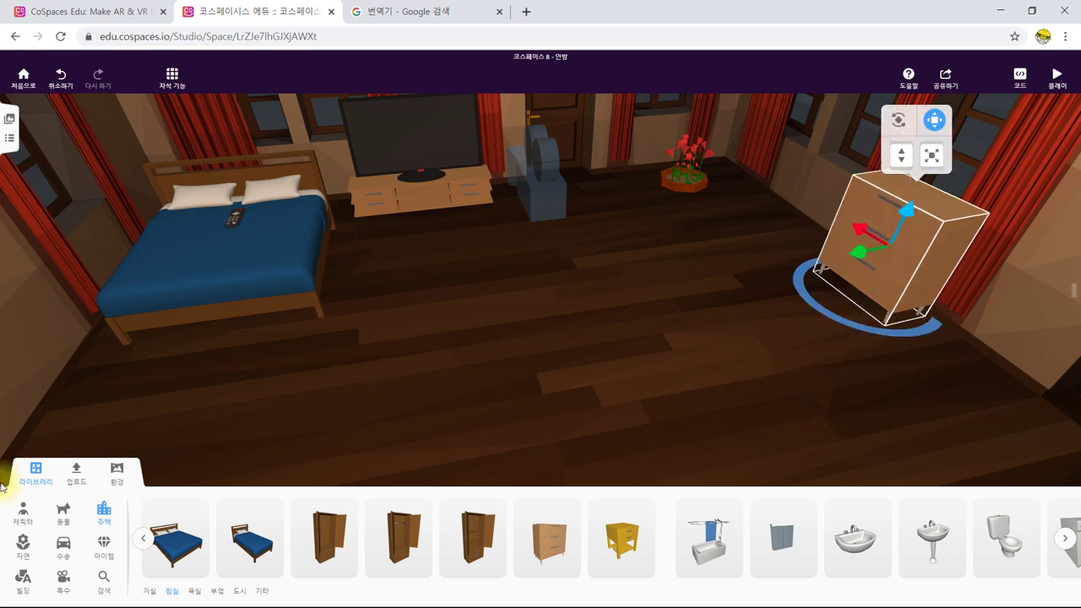
{"action": "left_click", "coordinate": [41, 477]}
Set the drawer chest's animation to Open, view it from several angles and recheck its animation options
{"action": "left_click", "coordinate": [948, 254]}
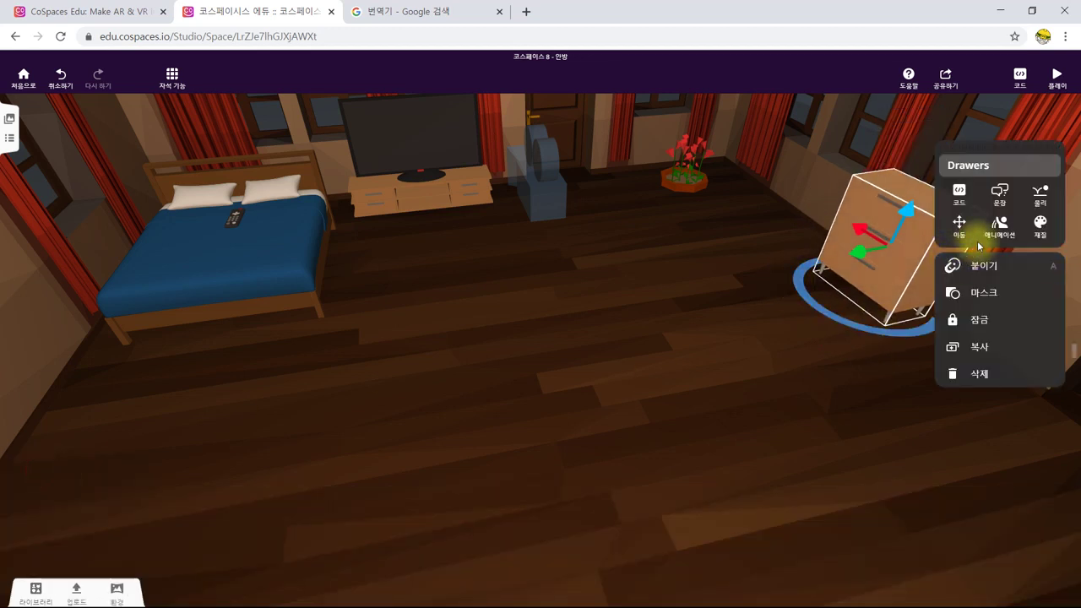
{"action": "left_click", "coordinate": [1001, 225]}
{"action": "left_click", "coordinate": [929, 338]}
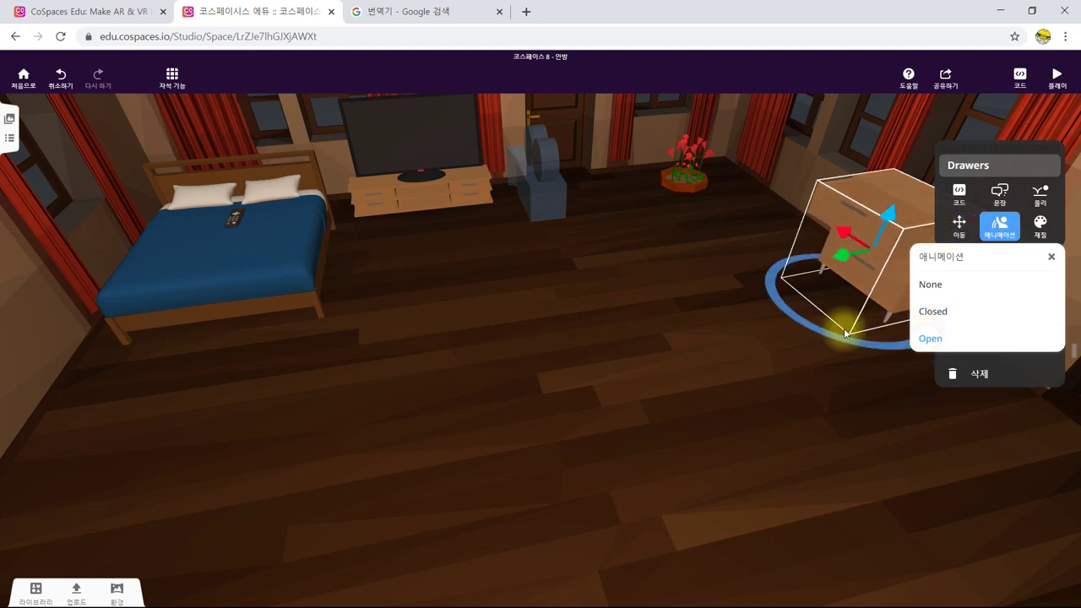
{"action": "left_click_drag", "start_coordinate": [765, 320], "coordinate": [756, 380]}
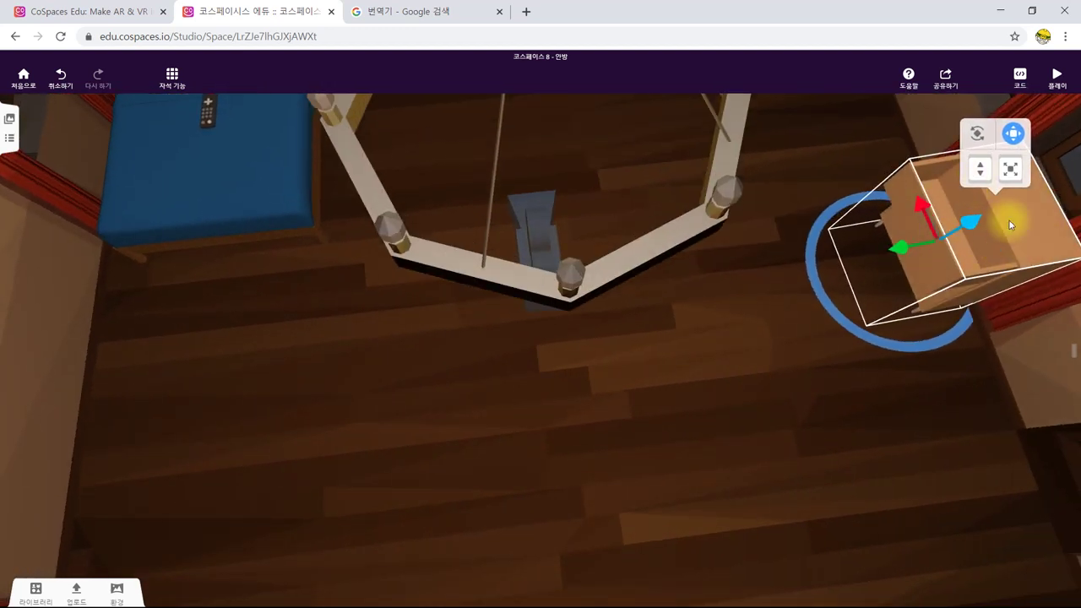
{"action": "left_click_drag", "start_coordinate": [799, 461], "coordinate": [853, 368]}
{"action": "left_click_drag", "start_coordinate": [724, 289], "coordinate": [731, 321]}
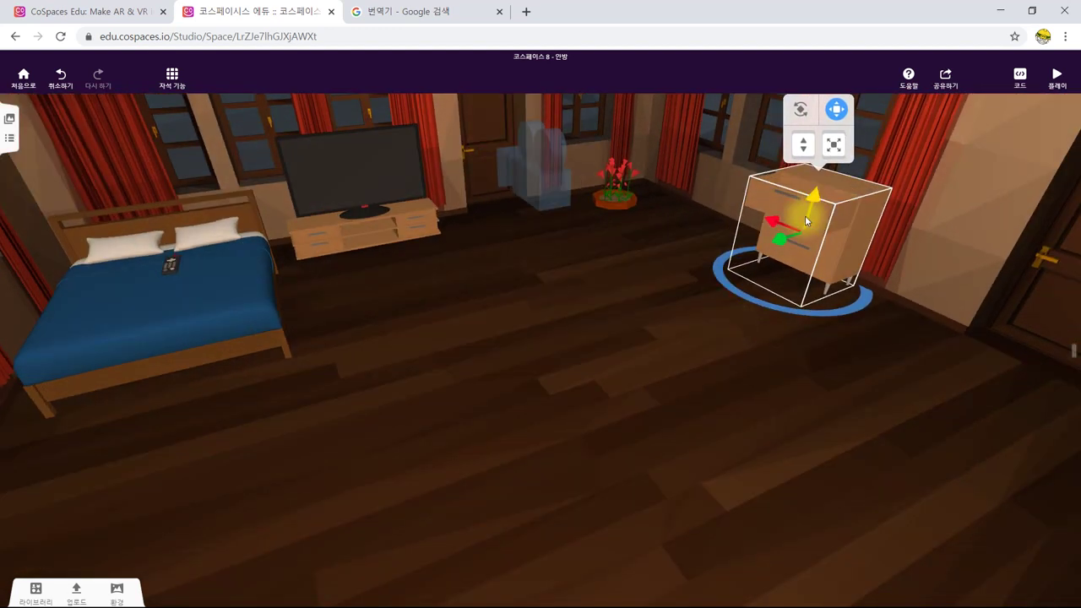
{"action": "left_click_drag", "start_coordinate": [868, 365], "coordinate": [835, 349]}
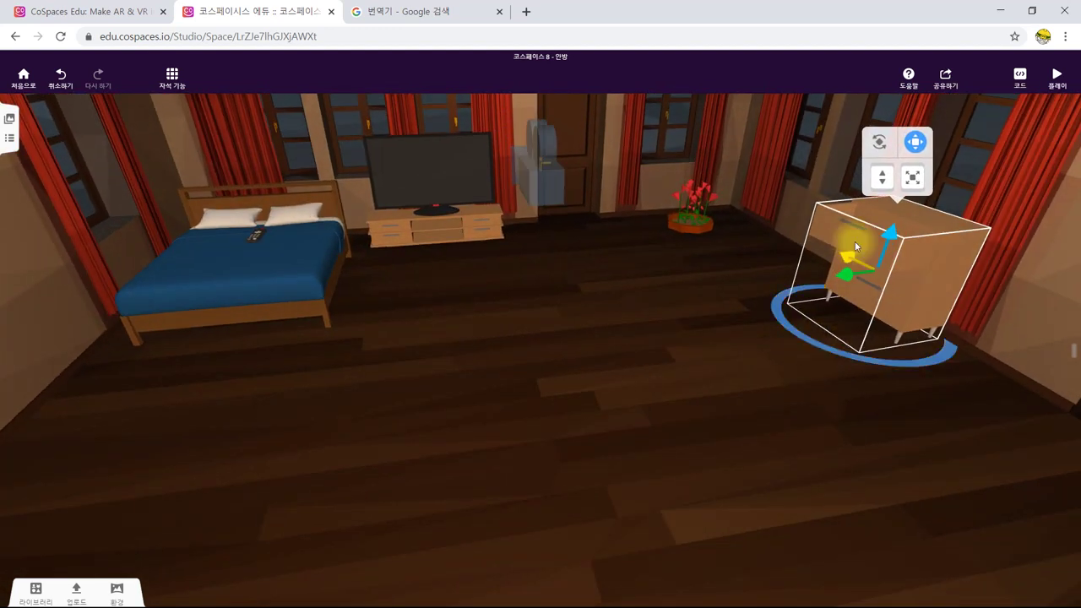
{"action": "right_click", "coordinate": [953, 250]}
{"action": "left_click", "coordinate": [994, 227]}
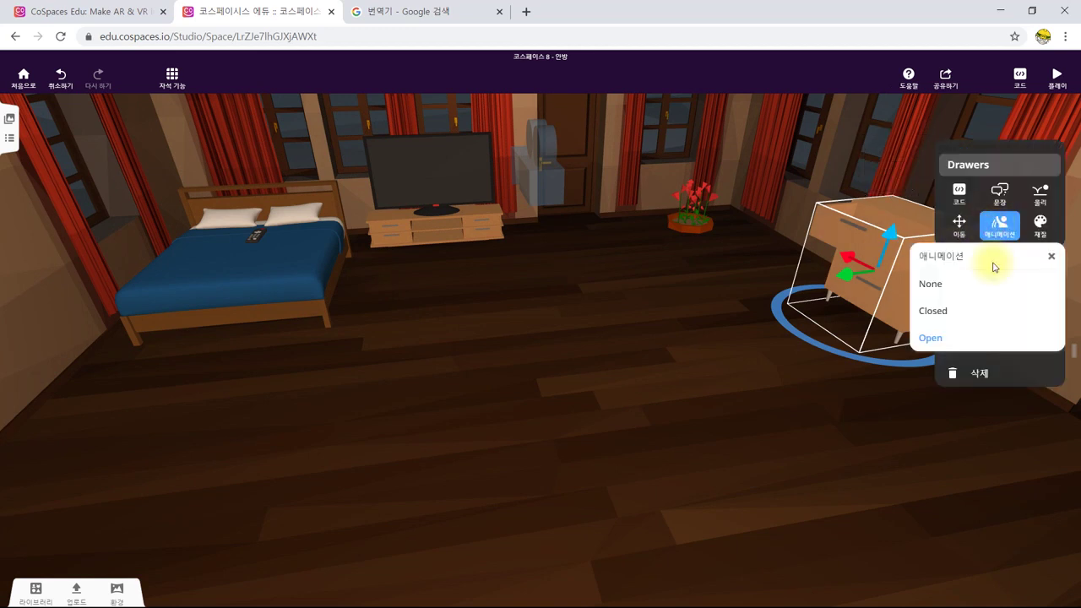
{"action": "left_click", "coordinate": [712, 362]}
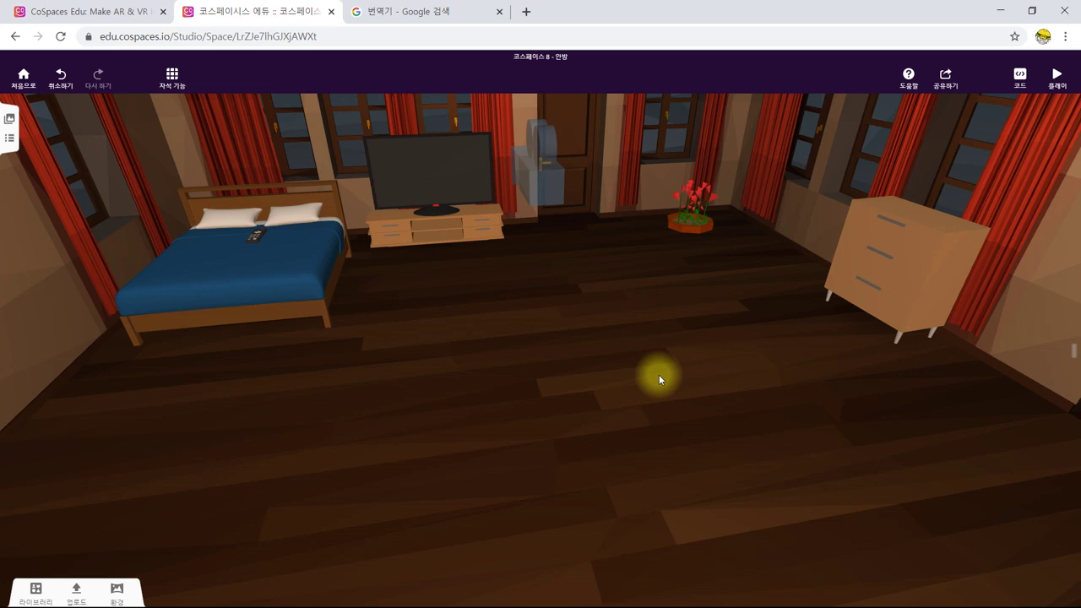
{"action": "scroll", "coordinate": [574, 215], "scroll_direction": "up", "scroll_amount": 3}
{"action": "left_click", "coordinate": [159, 199]}
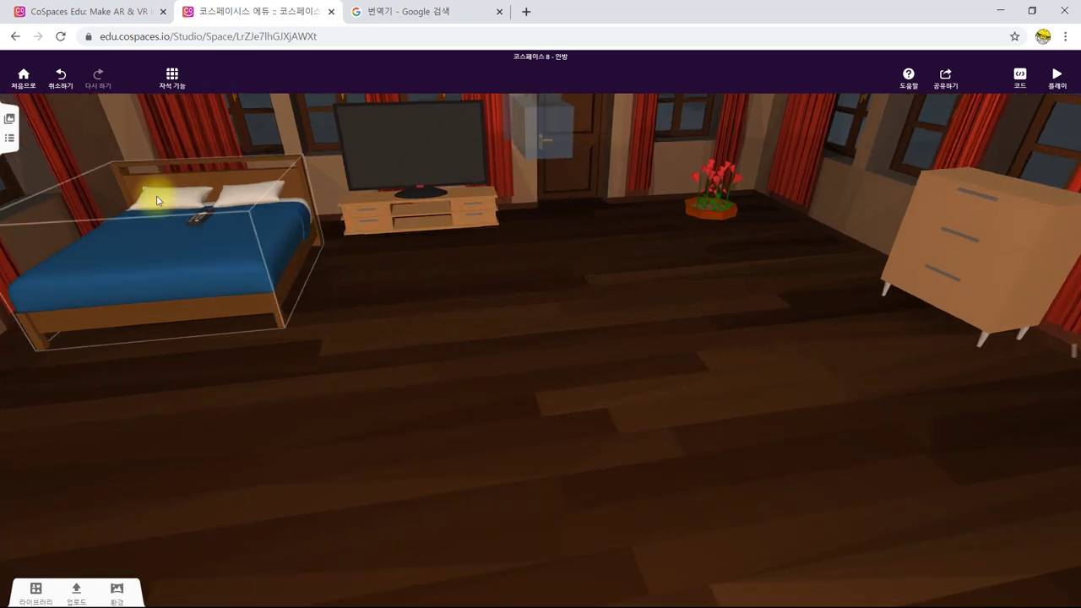
{"action": "left_click", "coordinate": [195, 220]}
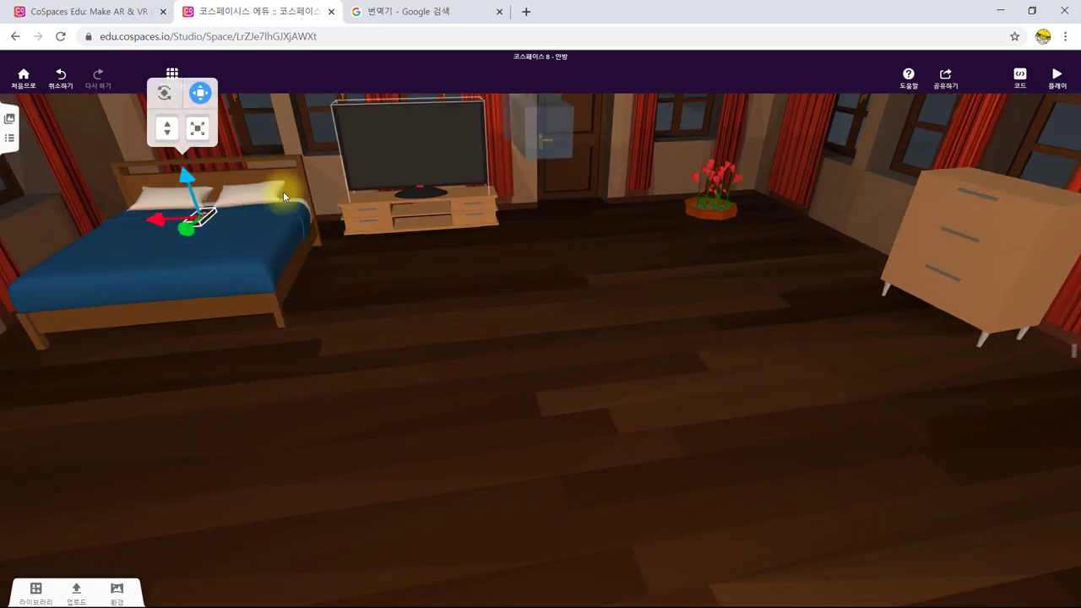
{"action": "left_click", "coordinate": [440, 306]}
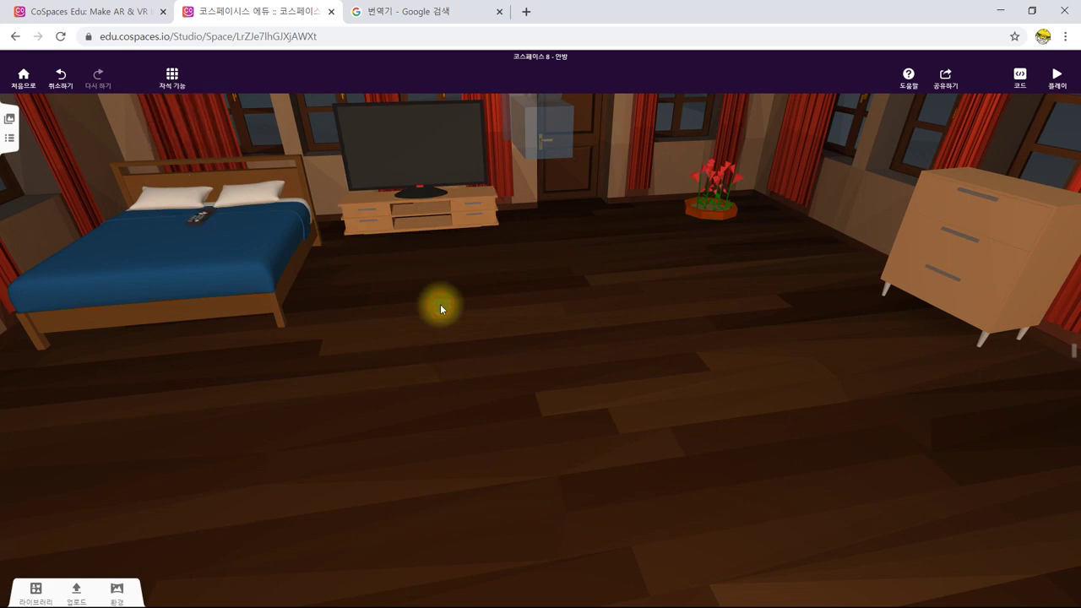
Place a text board from the building models on the floor between the flowers and the drawer chest
{"action": "left_click", "coordinate": [55, 594]}
{"action": "left_click", "coordinate": [23, 579]}
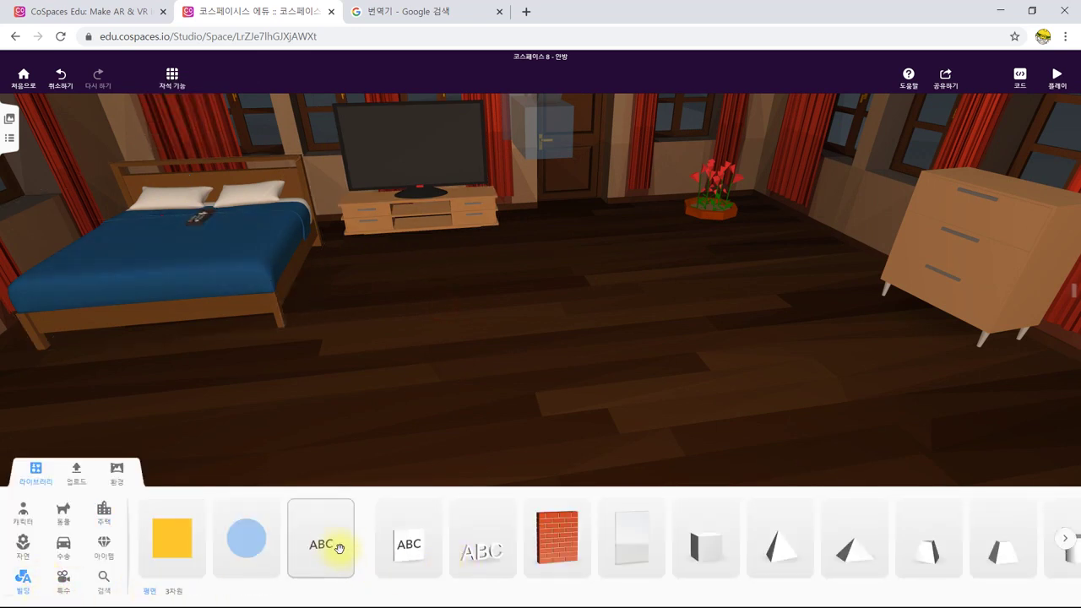
{"action": "left_click_drag", "start_coordinate": [405, 552], "coordinate": [656, 294]}
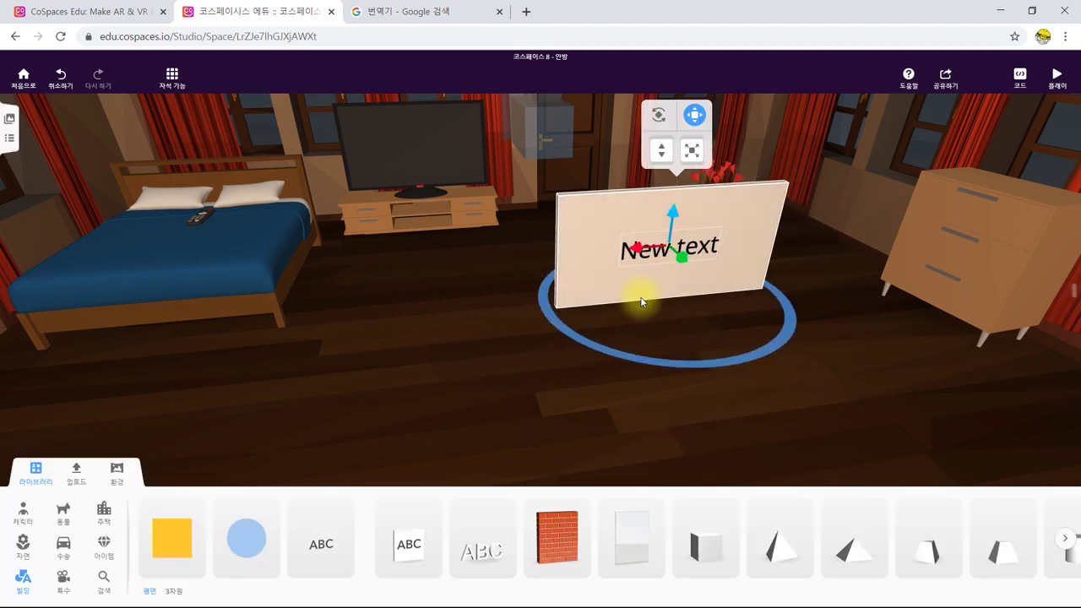
Rotate the text board to lie flat, setting its X rotation to exactly 90°
{"action": "left_click", "coordinate": [659, 114]}
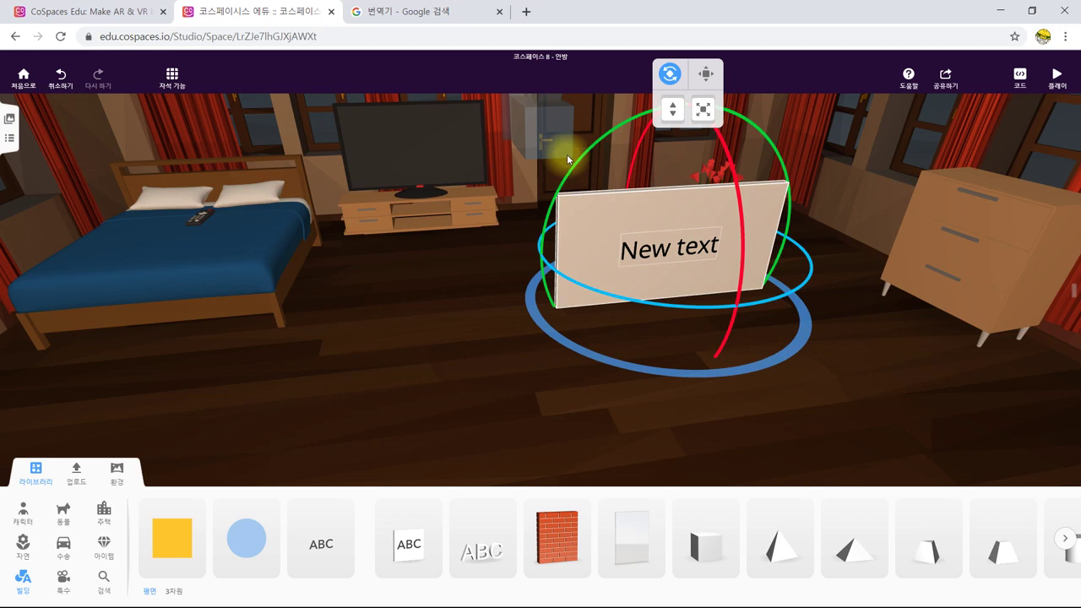
{"action": "left_click_drag", "start_coordinate": [646, 133], "coordinate": [595, 264]}
{"action": "right_click", "coordinate": [595, 263]}
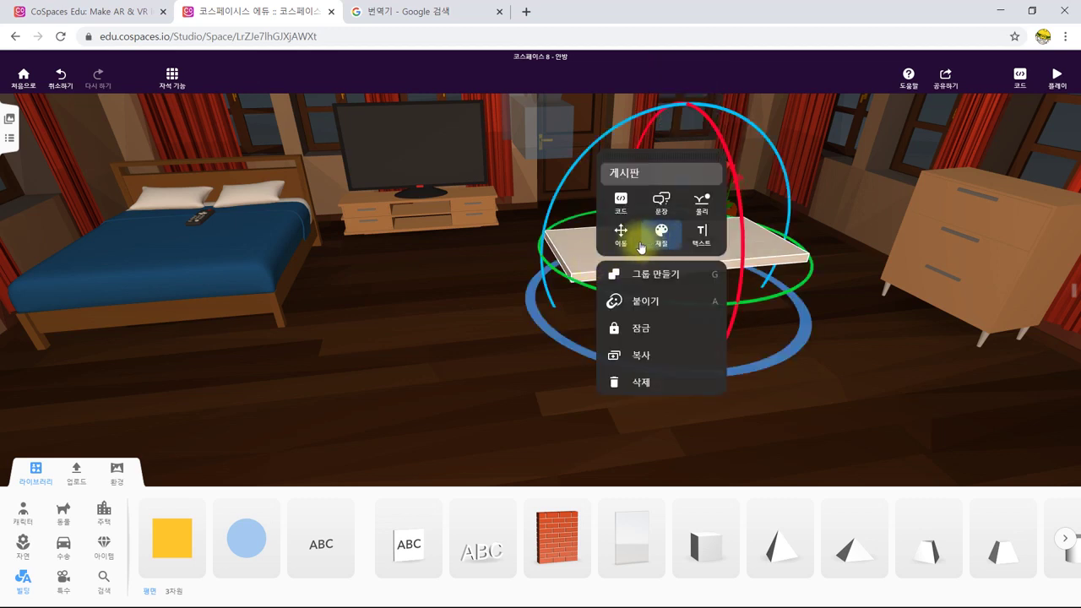
{"action": "left_click", "coordinate": [622, 244]}
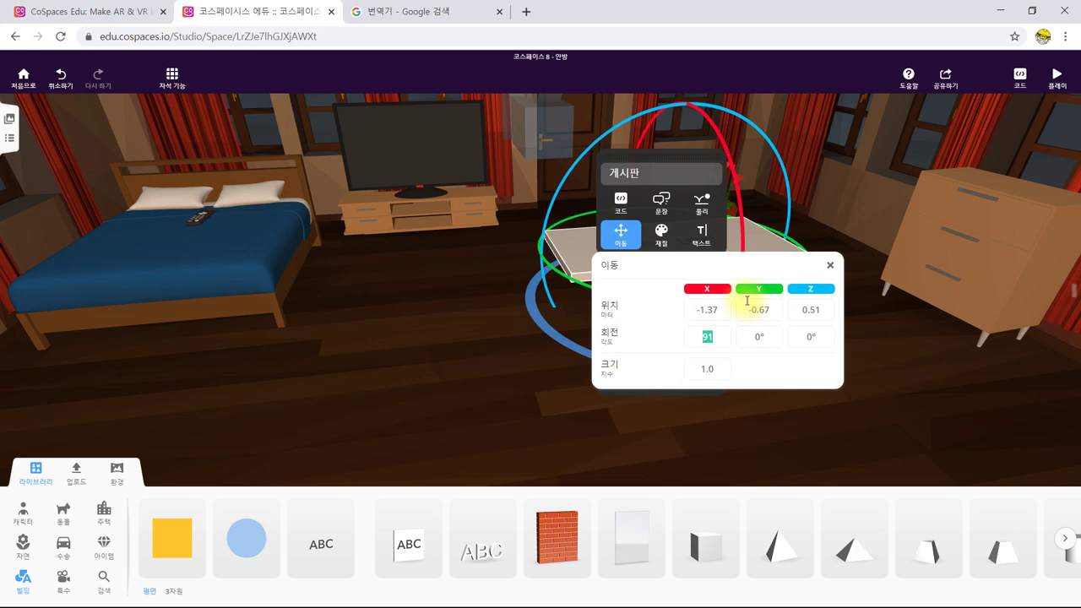
{"action": "key", "text": "Return"}
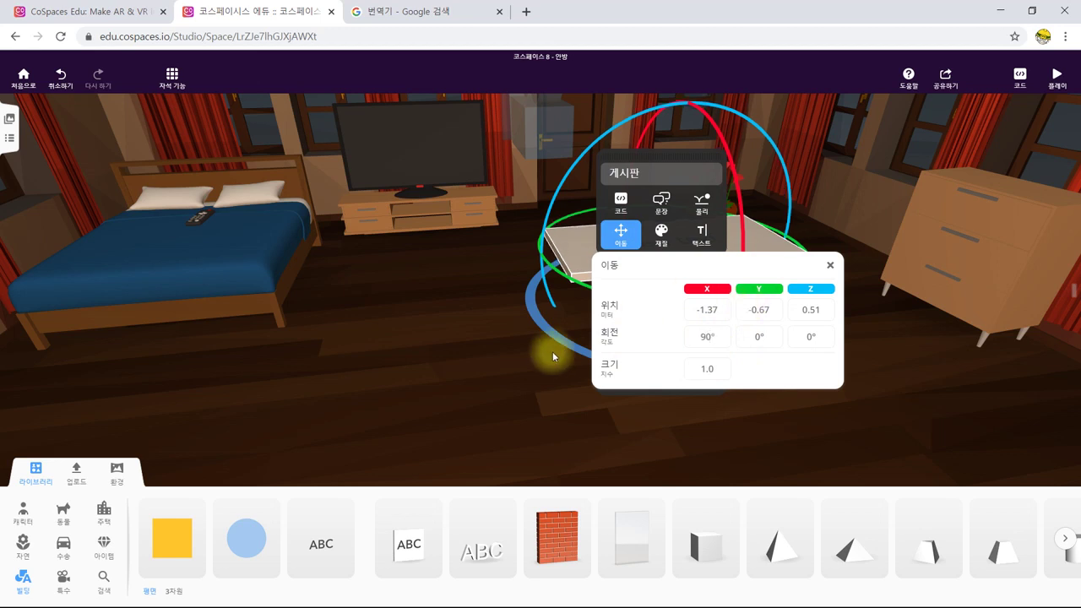
{"action": "left_click", "coordinate": [456, 370]}
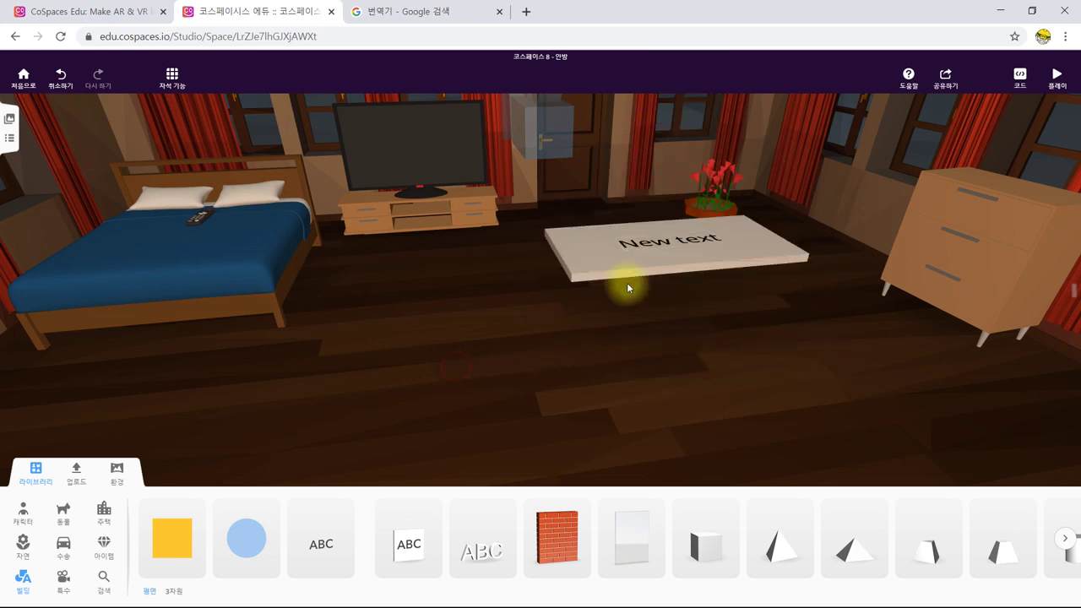
Shrink the flat text board and move it down to the floor at the potted flowers in the corner
{"action": "left_click", "coordinate": [680, 234]}
{"action": "left_click", "coordinate": [511, 378]}
{"action": "left_click", "coordinate": [574, 260]}
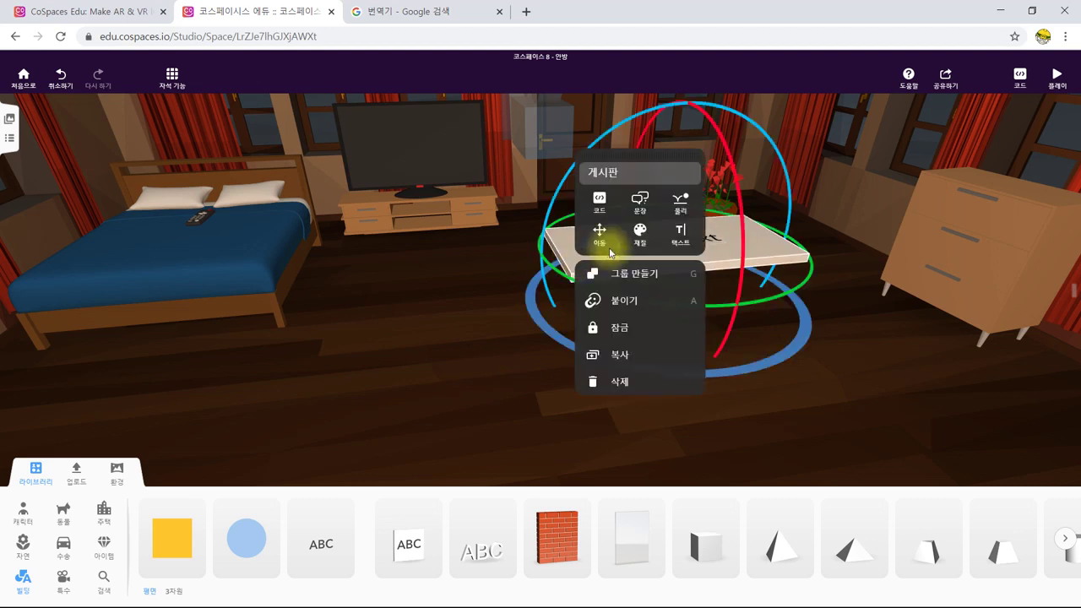
{"action": "left_click", "coordinate": [509, 325]}
{"action": "left_click", "coordinate": [615, 250]}
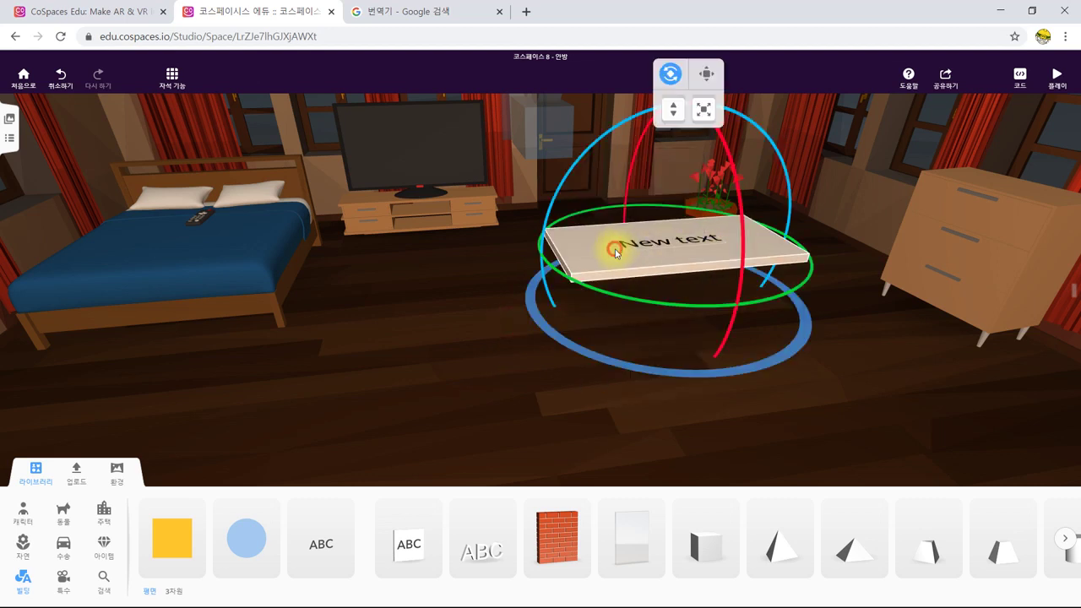
{"action": "left_click_drag", "start_coordinate": [706, 109], "coordinate": [700, 148]}
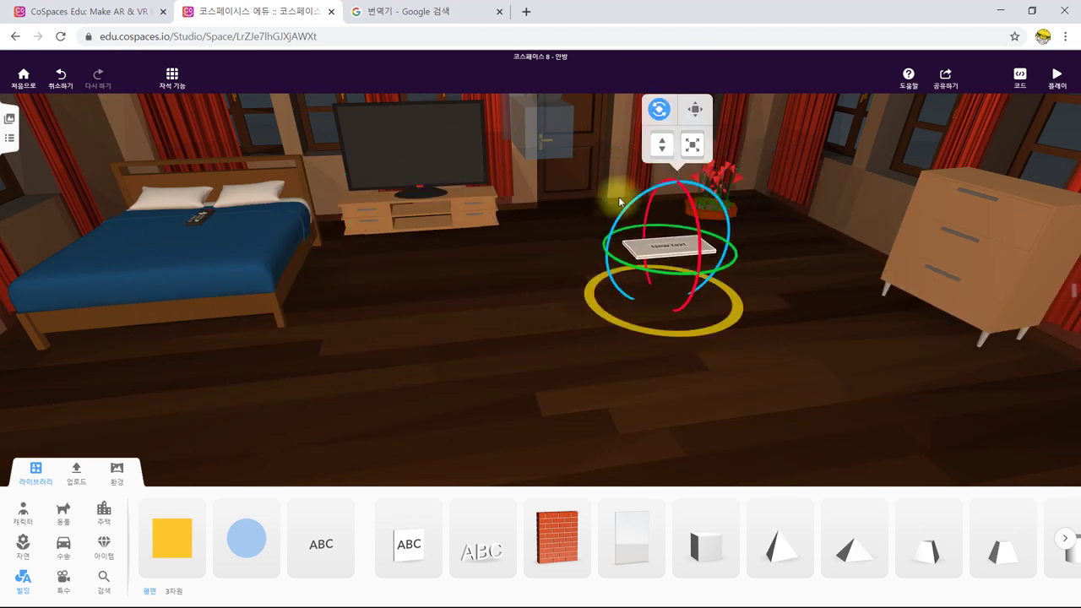
{"action": "left_click", "coordinate": [658, 112]}
{"action": "left_click_drag", "start_coordinate": [688, 156], "coordinate": [731, 270]}
Move the potted flowers aside toward the door to uncover the text board on the floor
{"action": "left_click", "coordinate": [707, 192]}
{"action": "left_click", "coordinate": [536, 345]}
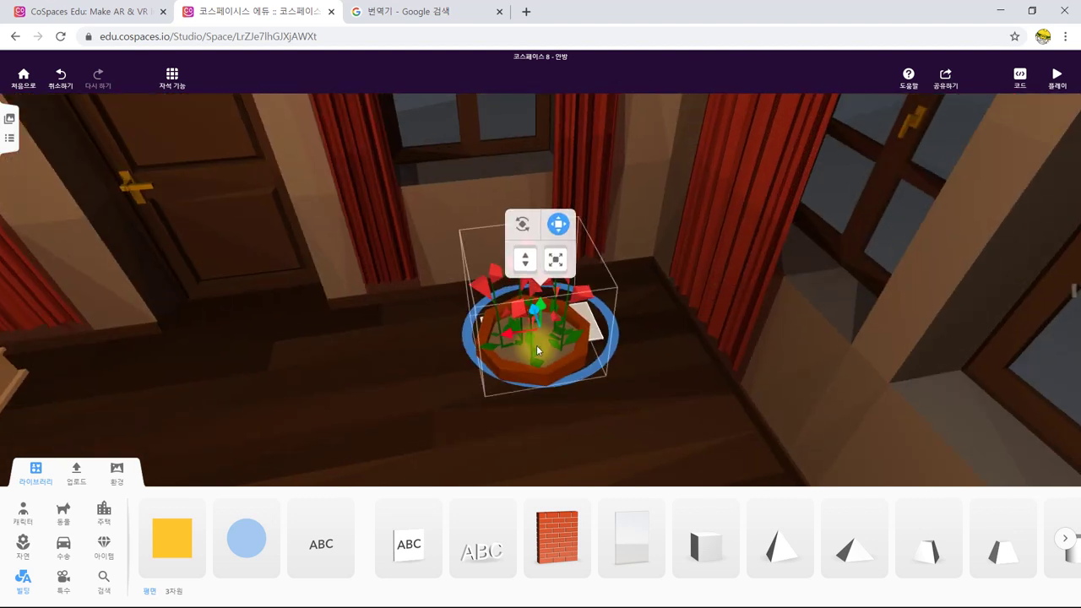
{"action": "left_click_drag", "start_coordinate": [540, 360], "coordinate": [377, 393]}
Shrink the uncovered text board further to the size of a small note and select it again
{"action": "left_click", "coordinate": [567, 338]}
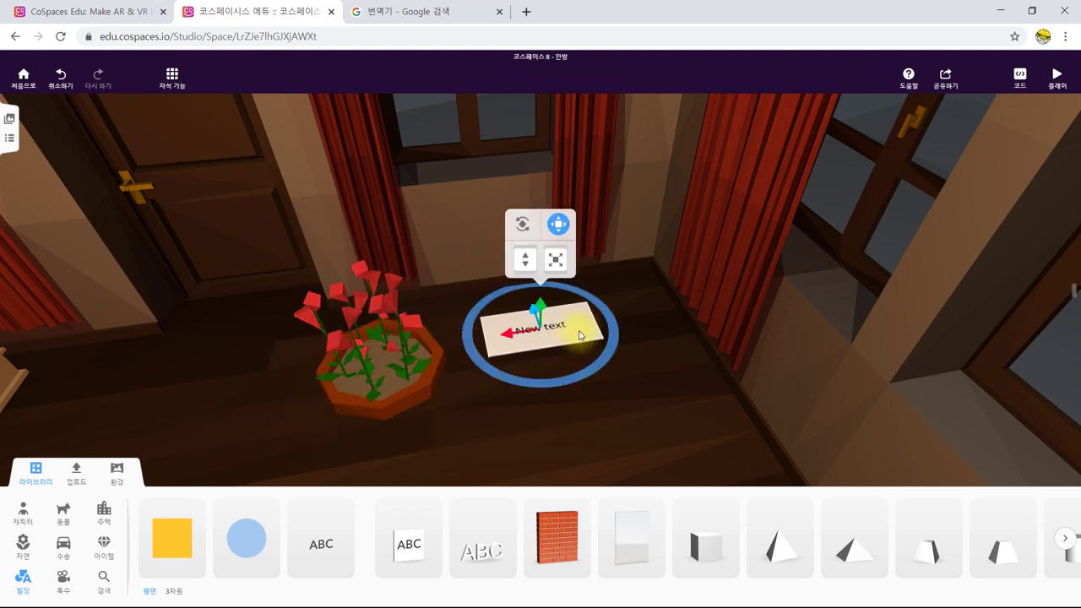
{"action": "mouse_move", "coordinate": [554, 258]}
{"action": "left_mouse_down"}
{"action": "mouse_move", "coordinate": [557, 267]}
{"action": "mouse_move", "coordinate": [555, 258]}
{"action": "left_mouse_up"}
{"action": "left_click", "coordinate": [591, 385]}
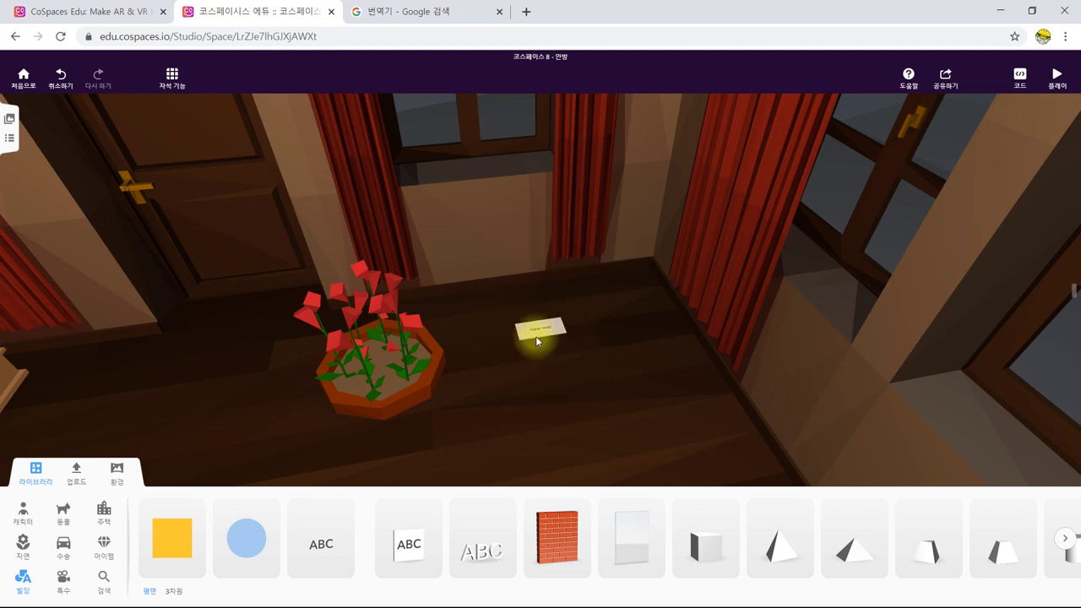
{"action": "left_click", "coordinate": [540, 335]}
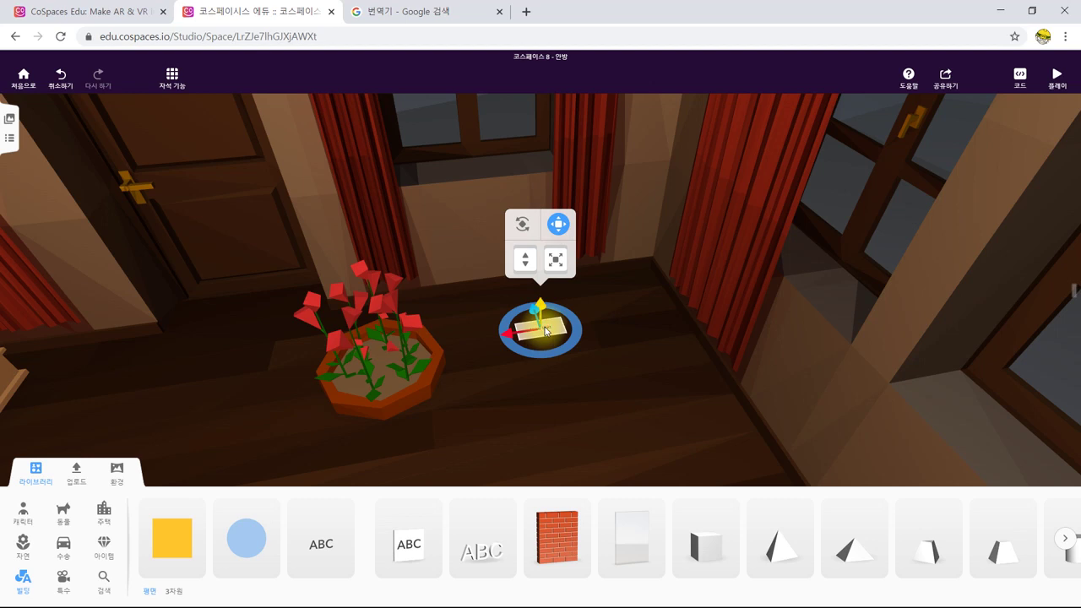
Change the floor note's text to "힌트 : 7" and enlarge its text size
{"action": "right_click", "coordinate": [546, 331]}
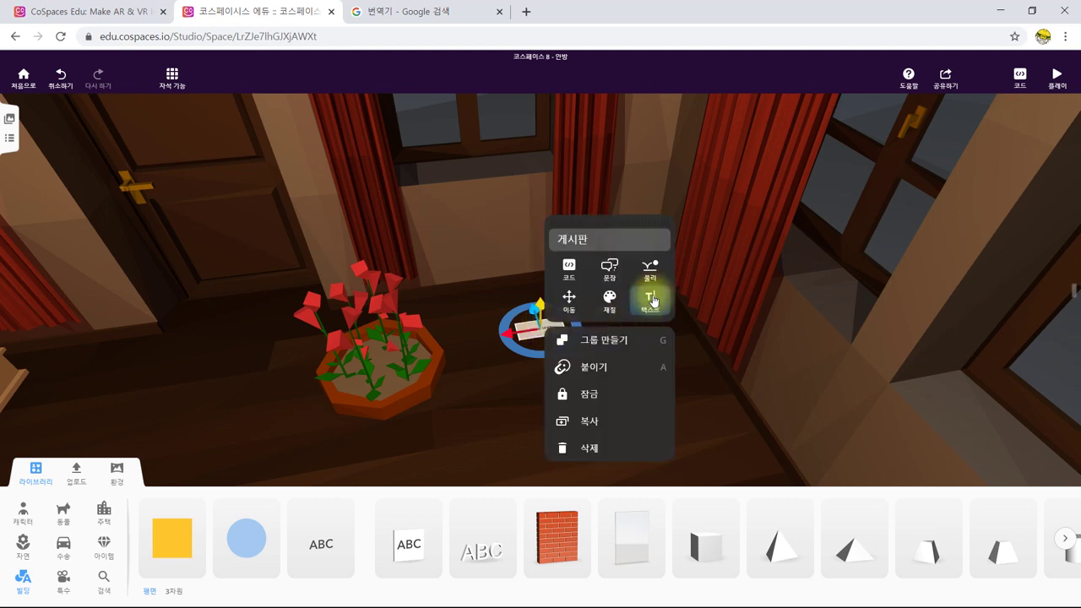
{"action": "double_click", "coordinate": [534, 331]}
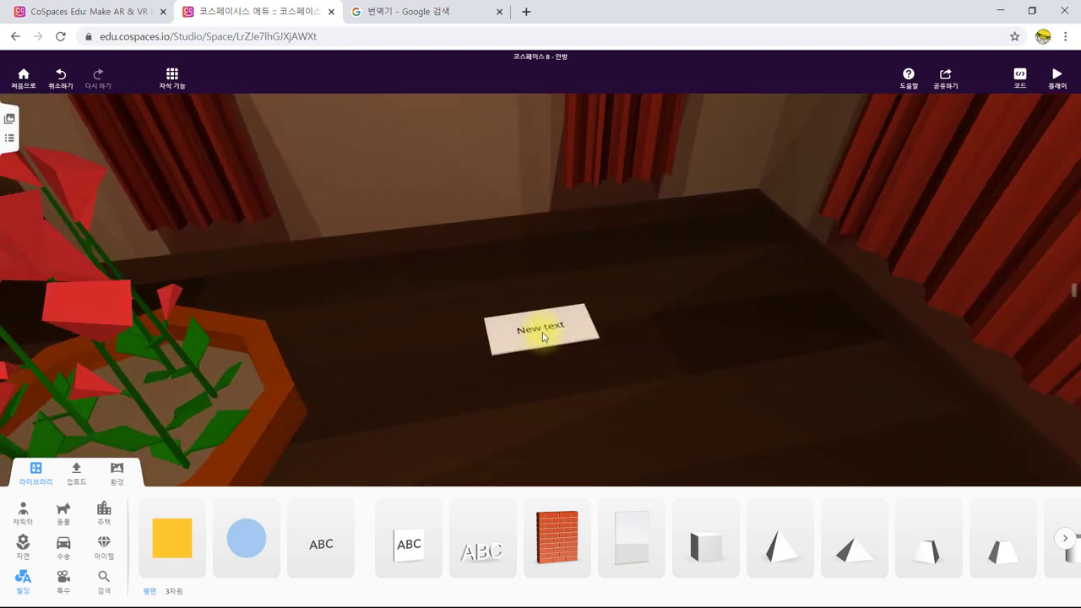
{"action": "right_click", "coordinate": [542, 334]}
{"action": "left_click", "coordinate": [605, 299]}
{"action": "left_click_drag", "start_coordinate": [614, 384], "coordinate": [563, 372]}
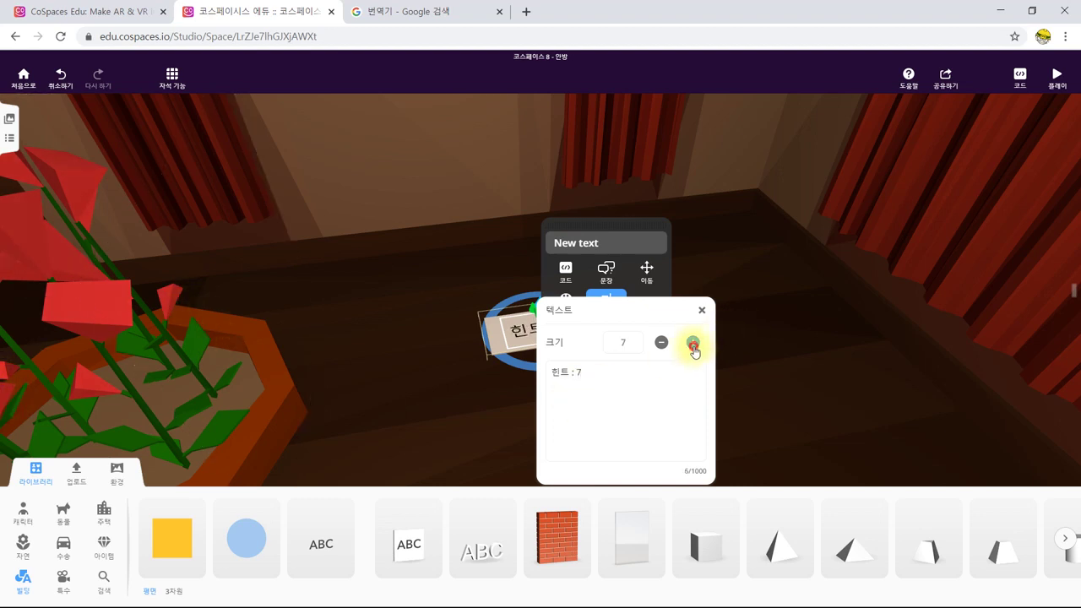
{"action": "left_click", "coordinate": [760, 414]}
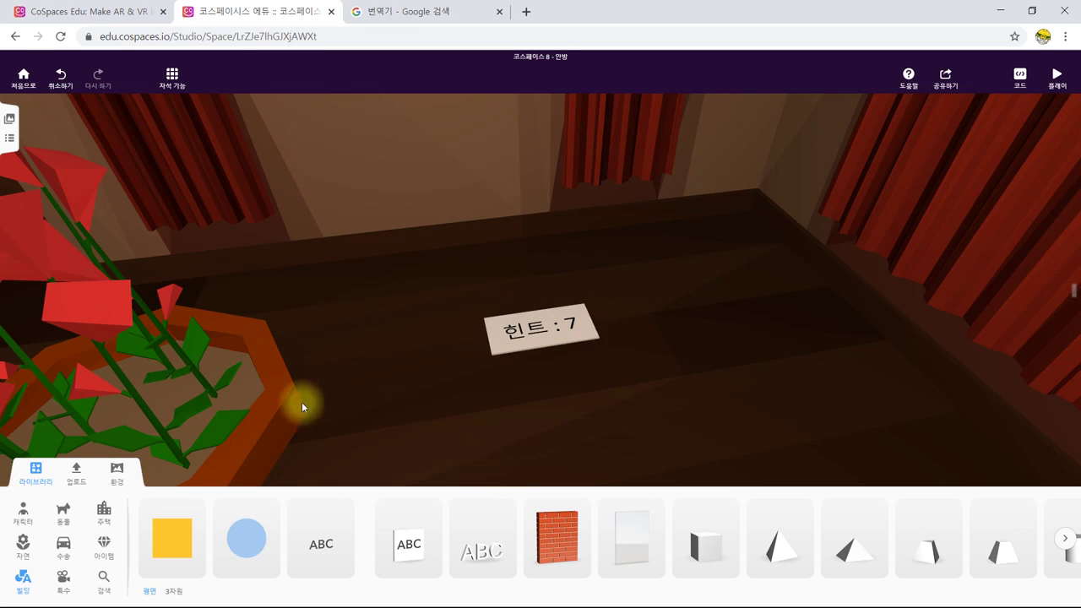
Move the potted flowers back over the hint note in the corner to hide it
{"action": "double_click", "coordinate": [302, 402]}
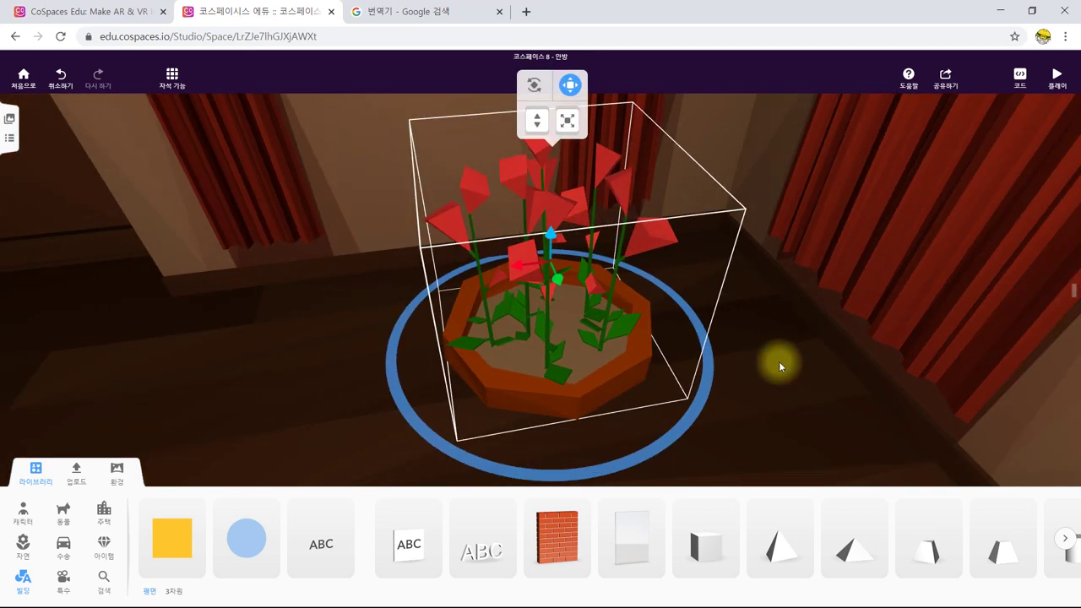
{"action": "scroll", "coordinate": [779, 366], "scroll_direction": "down", "scroll_amount": 5}
{"action": "left_click_drag", "start_coordinate": [661, 436], "coordinate": [425, 342]}
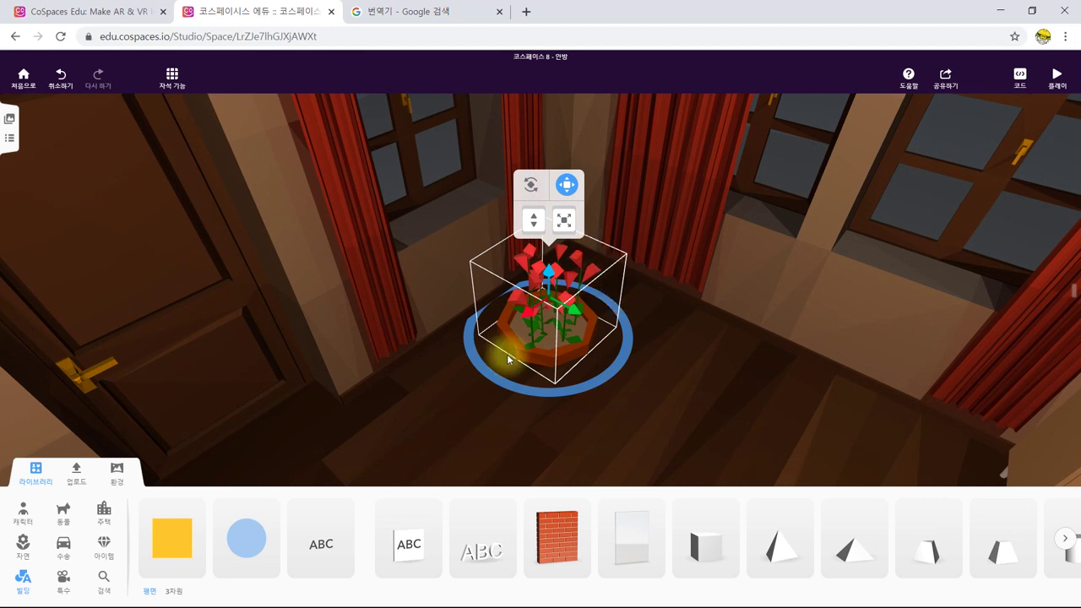
Collapse the object library and examine the whole bedroom, with the bed, TV, flowers and drawers in view
{"action": "left_click_drag", "start_coordinate": [653, 396], "coordinate": [332, 413]}
{"action": "left_click_drag", "start_coordinate": [455, 426], "coordinate": [425, 420]}
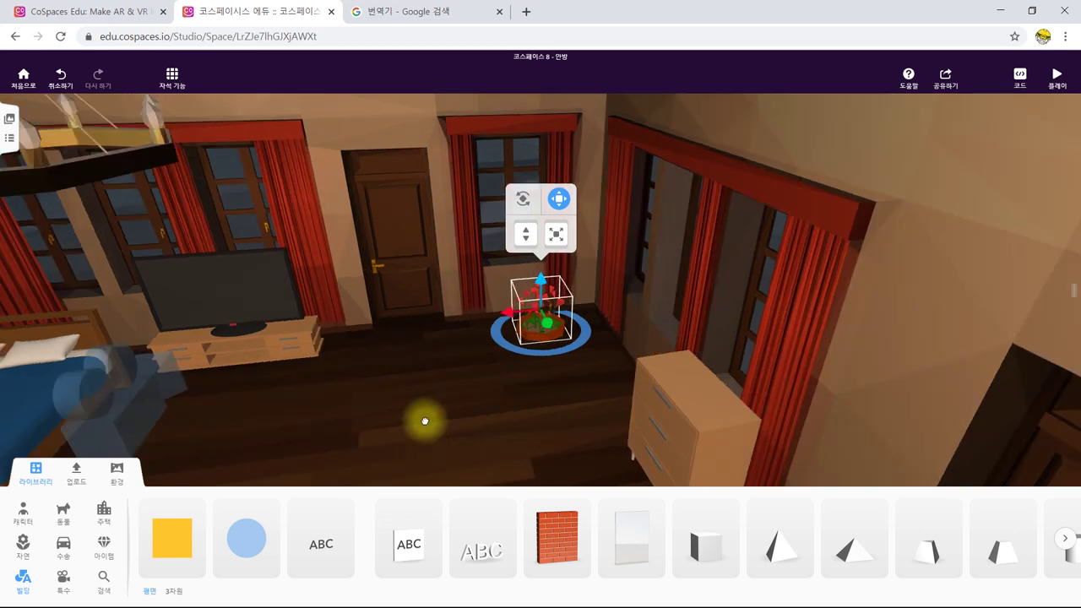
{"action": "left_click_drag", "start_coordinate": [309, 410], "coordinate": [333, 414]}
{"action": "left_click_drag", "start_coordinate": [439, 414], "coordinate": [358, 436]}
{"action": "left_click", "coordinate": [37, 474]}
{"action": "left_click_drag", "start_coordinate": [116, 414], "coordinate": [250, 439]}
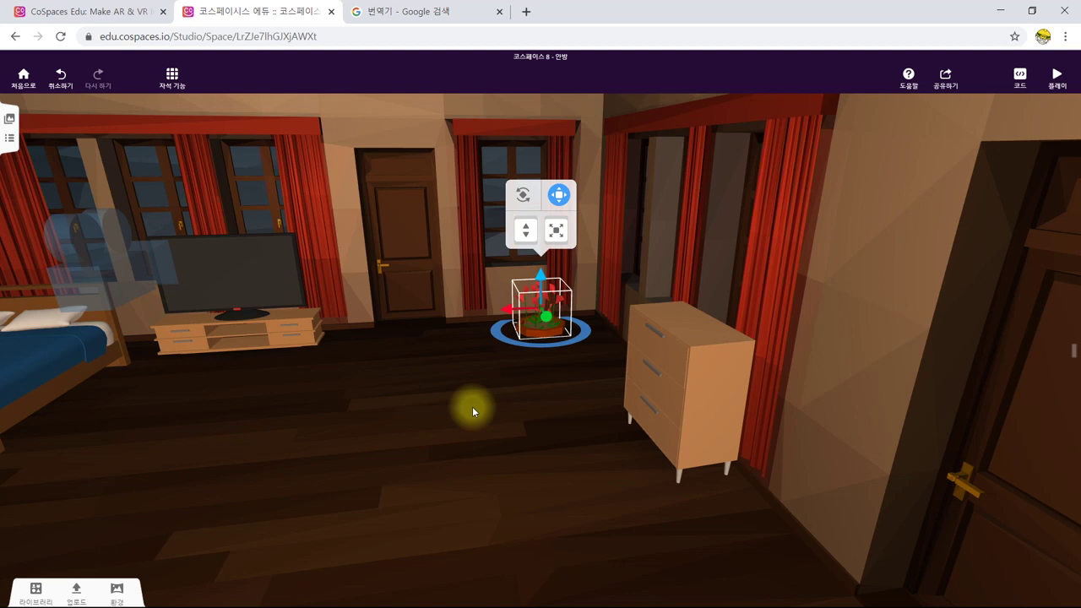
{"action": "left_click", "coordinate": [230, 299]}
{"action": "key", "text": "f"}
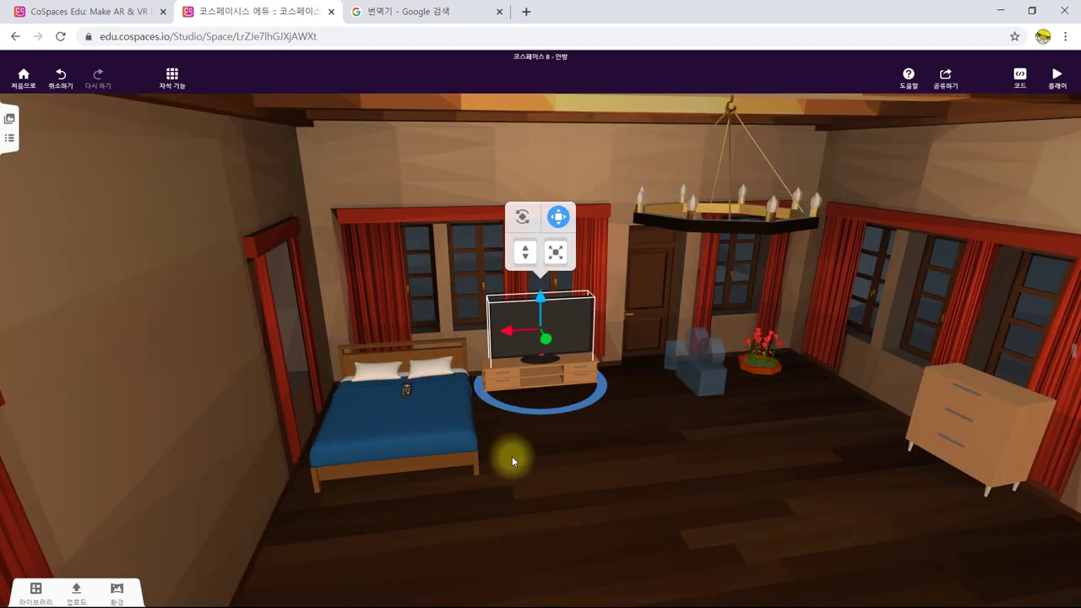
{"action": "scroll", "coordinate": [506, 456], "scroll_direction": "down", "scroll_amount": 5}
Rename the potted flowers 화분 and enable them for use in CoBlocks
{"action": "right_click", "coordinate": [781, 385]}
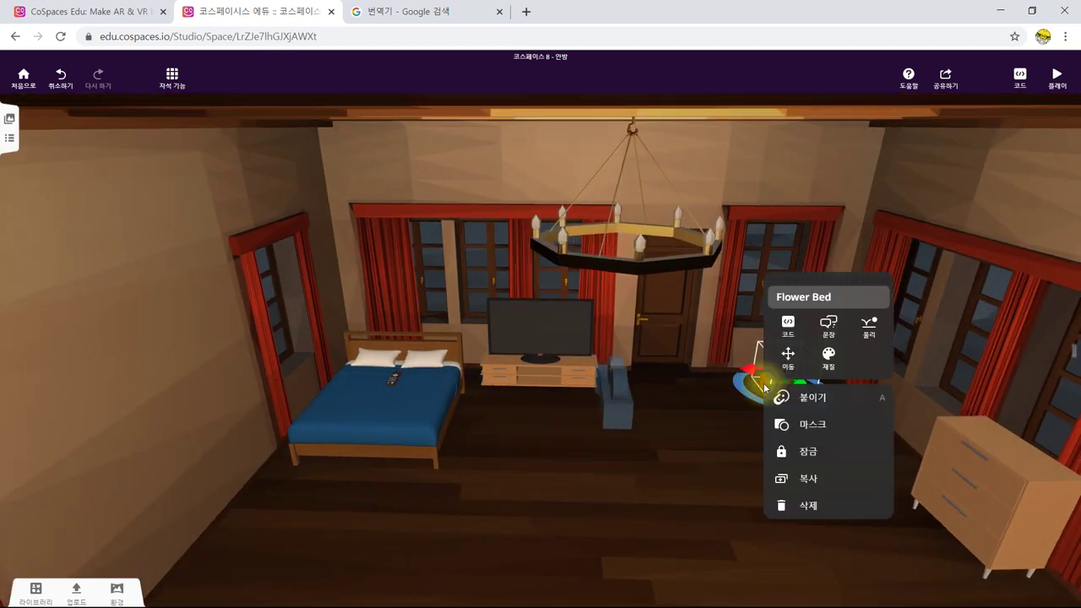
{"action": "left_click", "coordinate": [835, 297]}
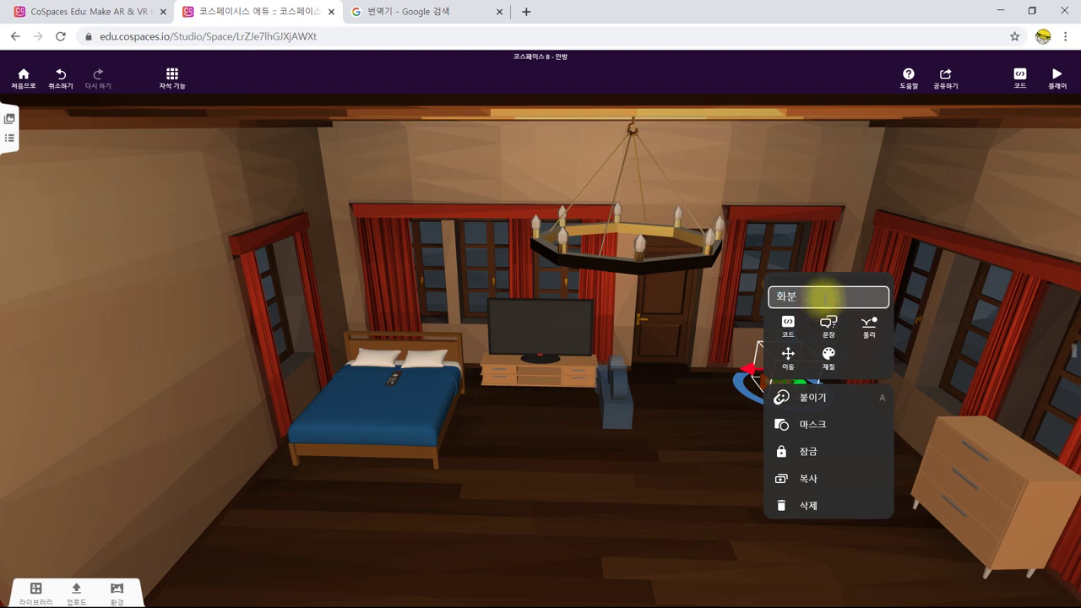
{"action": "left_click", "coordinate": [788, 325]}
{"action": "left_click", "coordinate": [898, 391]}
{"action": "left_click", "coordinate": [644, 499]}
Rename the remote control on the bed 리모콘 and enable it for use in CoBlocks
{"action": "left_click", "coordinate": [391, 383]}
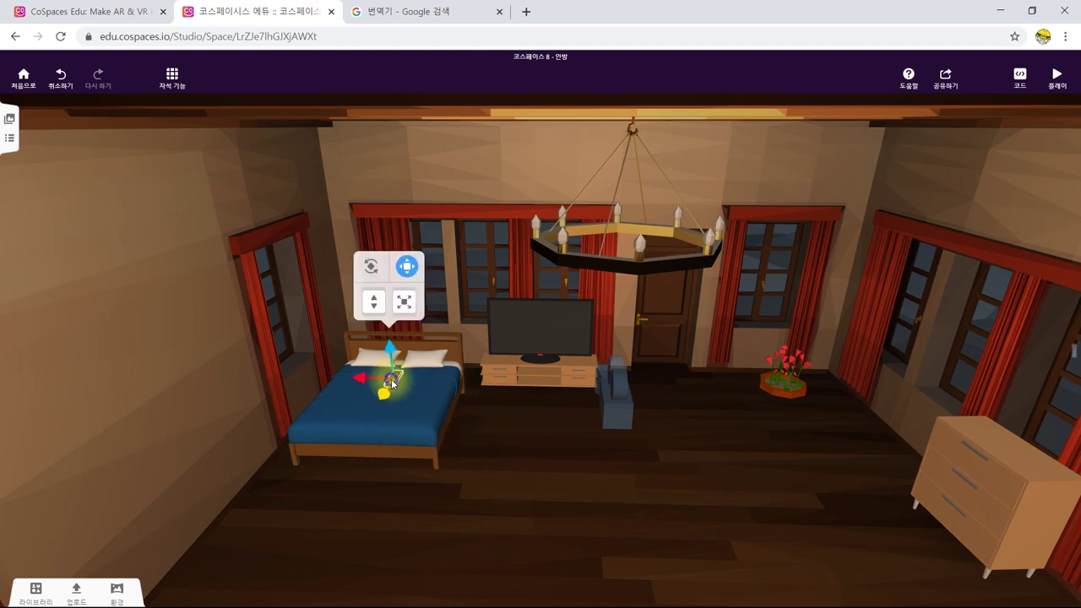
{"action": "right_click", "coordinate": [391, 382]}
{"action": "left_click", "coordinate": [452, 293]}
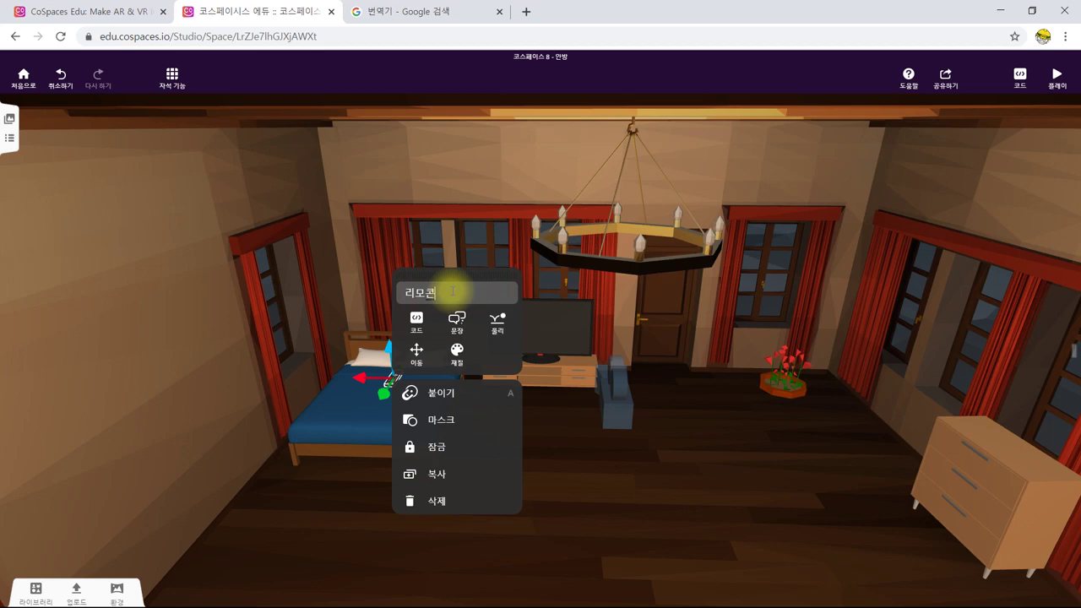
{"action": "left_click", "coordinate": [416, 319]}
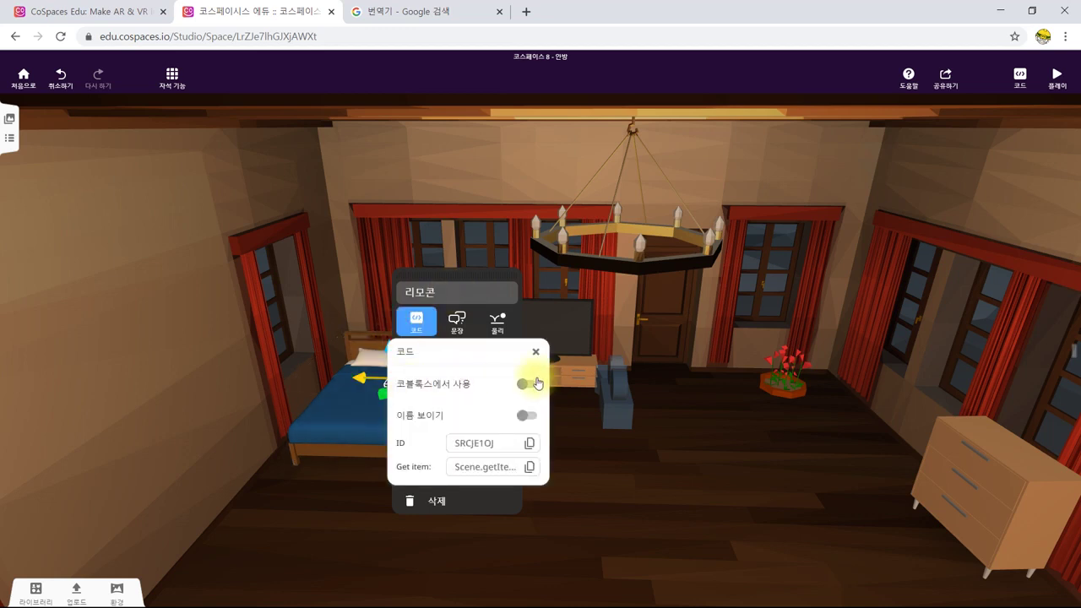
{"action": "left_click", "coordinate": [624, 478]}
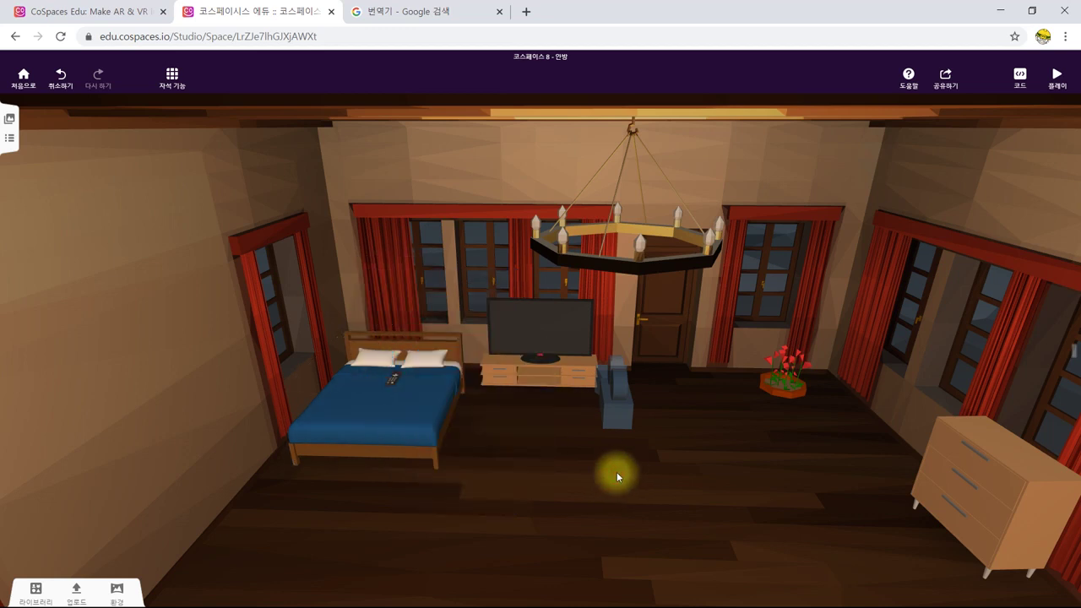
Open the code settings of the drawers and rename them 서랍
{"action": "left_click", "coordinate": [1039, 465]}
{"action": "right_click", "coordinate": [998, 505]}
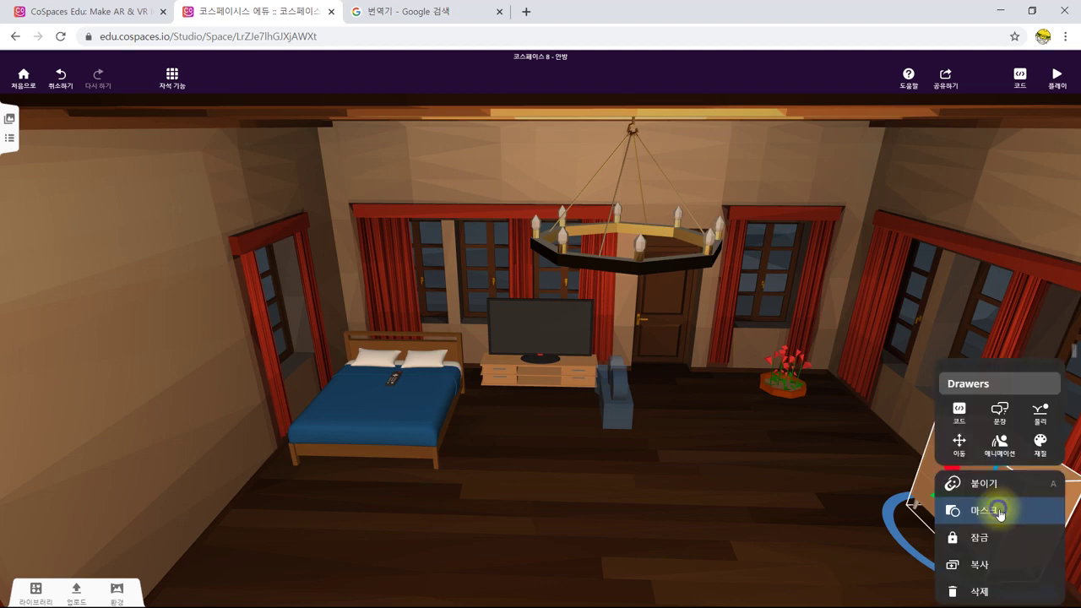
{"action": "left_click", "coordinate": [959, 411]}
{"action": "left_click", "coordinate": [996, 387]}
{"action": "double_click", "coordinate": [999, 385]}
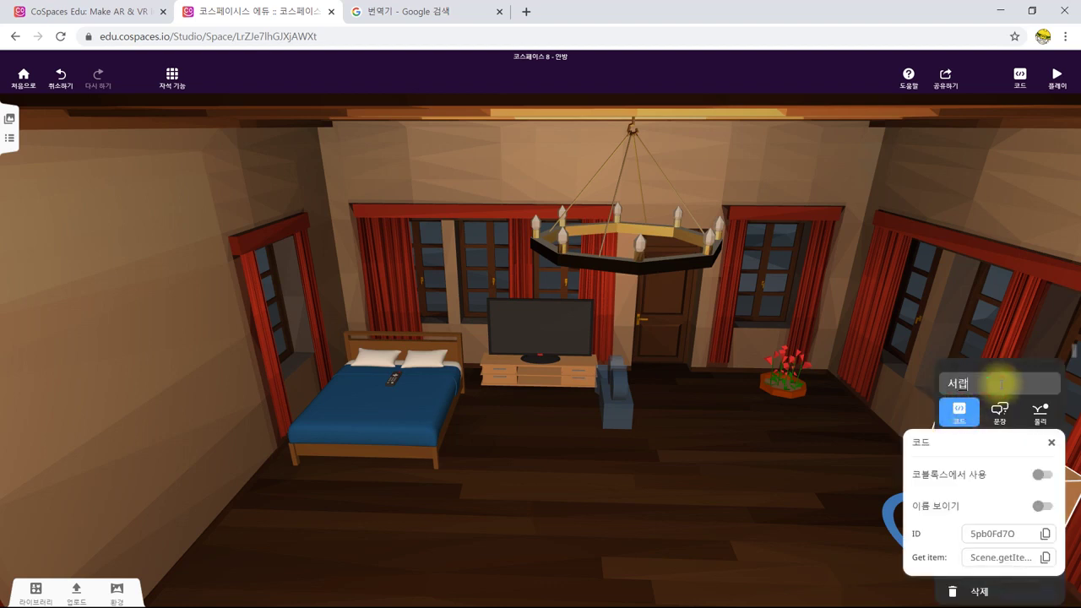
{"action": "left_click", "coordinate": [757, 558]}
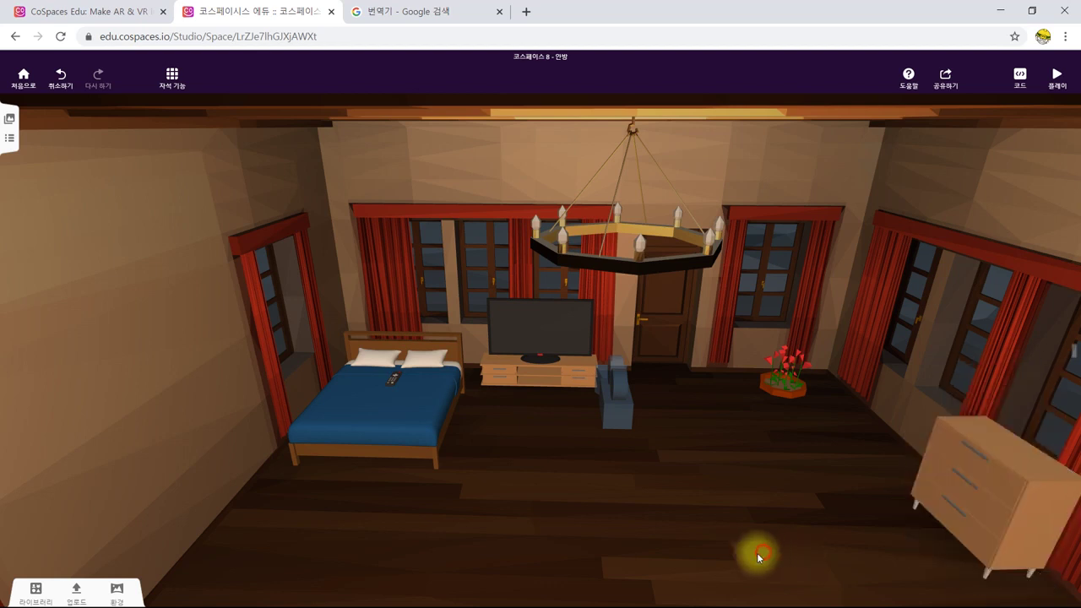
{"action": "left_click", "coordinate": [1012, 464]}
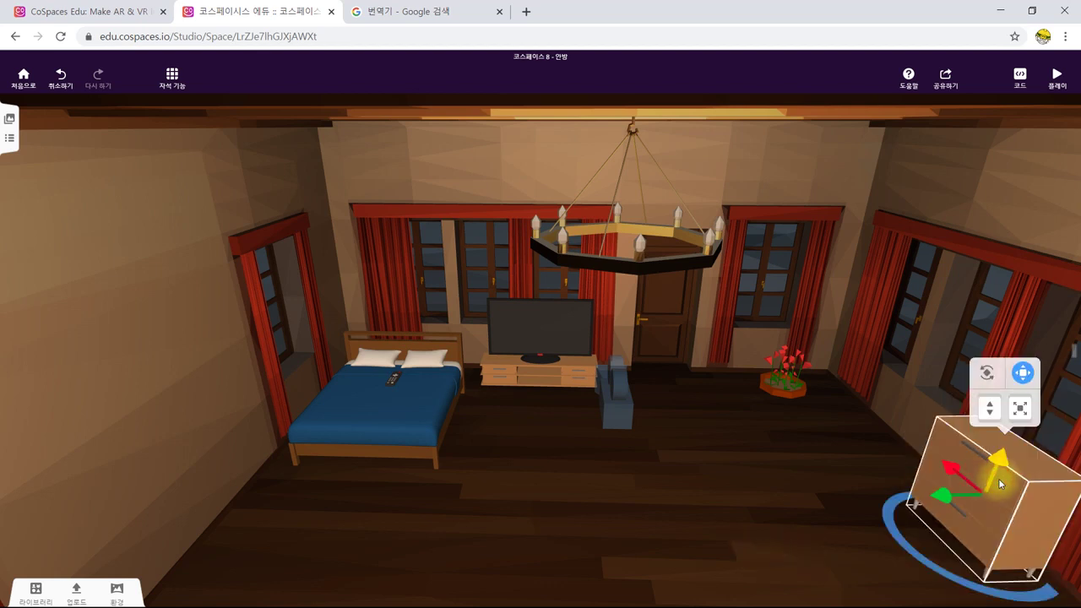
{"action": "left_click", "coordinate": [690, 541]}
{"action": "scroll", "coordinate": [814, 389], "scroll_direction": "up", "scroll_amount": 2}
{"action": "scroll", "coordinate": [811, 400], "scroll_direction": "down", "scroll_amount": 3}
{"action": "left_click_drag", "start_coordinate": [627, 460], "coordinate": [557, 528]}
{"action": "scroll", "coordinate": [634, 452], "scroll_direction": "up", "scroll_amount": 4}
{"action": "scroll", "coordinate": [544, 481], "scroll_direction": "down", "scroll_amount": 3}
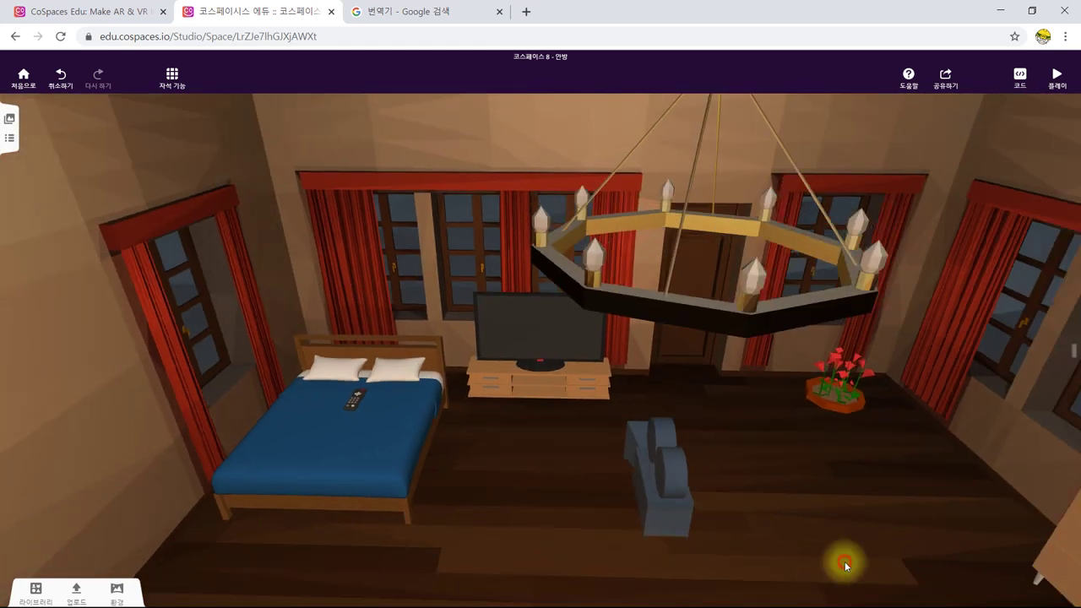
{"action": "left_click_drag", "start_coordinate": [844, 564], "coordinate": [844, 522]}
Create a CoBlocks script and add a click event for 리모콘 under the play-start block
{"action": "left_click", "coordinate": [1018, 78]}
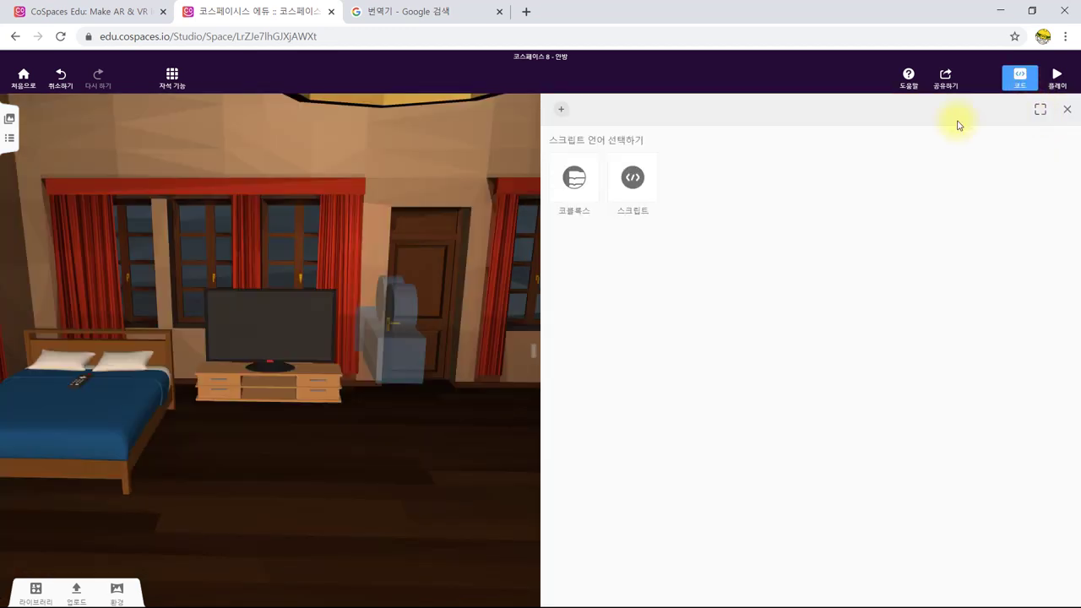
{"action": "left_click", "coordinate": [580, 187]}
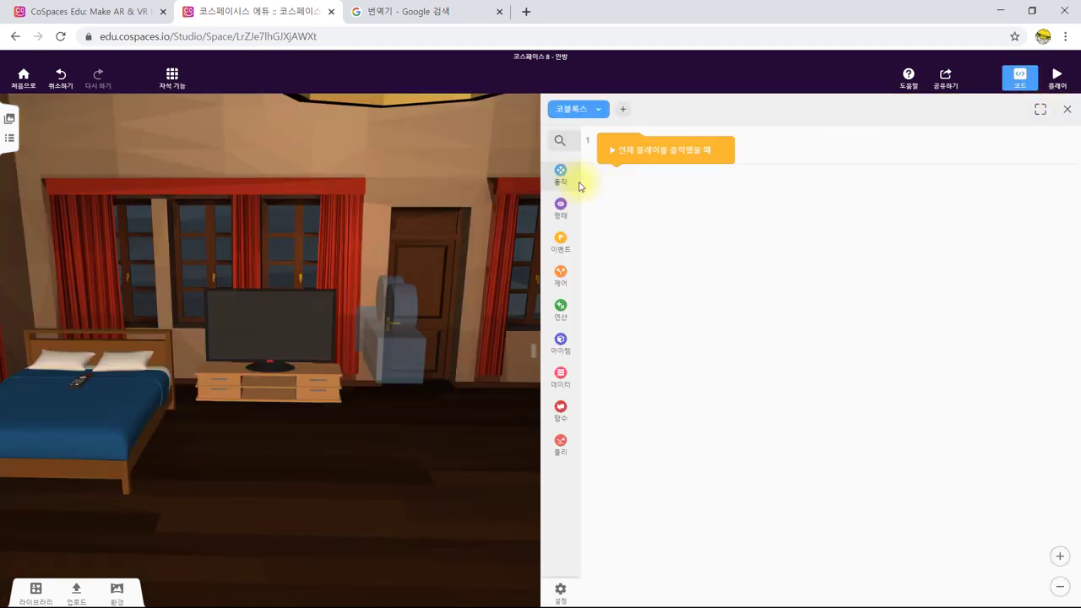
{"action": "left_click", "coordinate": [560, 240]}
{"action": "left_click_drag", "start_coordinate": [603, 209], "coordinate": [742, 173]}
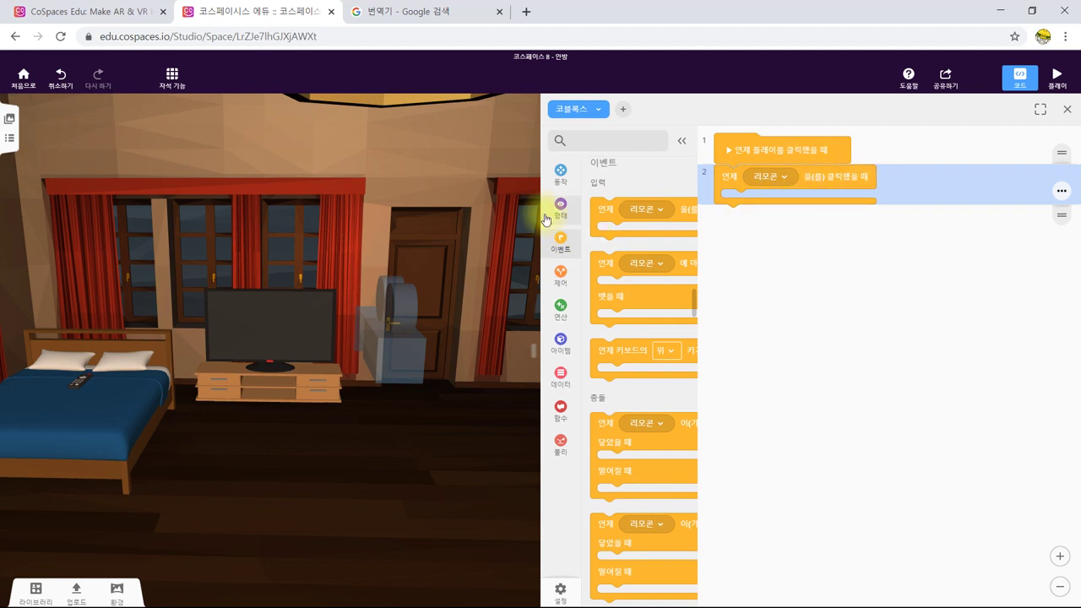
Add a block inside the remote's click event that moves 화분 to the left (왼쪽) 1 meter over 1 second
{"action": "left_click", "coordinate": [560, 171]}
{"action": "scroll", "coordinate": [629, 470], "scroll_direction": "down", "scroll_amount": 3}
{"action": "scroll", "coordinate": [629, 470], "scroll_direction": "down", "scroll_amount": 2}
{"action": "left_click", "coordinate": [560, 171]}
{"action": "left_click_drag", "start_coordinate": [599, 218], "coordinate": [762, 206]}
{"action": "left_click", "coordinate": [775, 205]}
{"action": "left_click", "coordinate": [785, 281]}
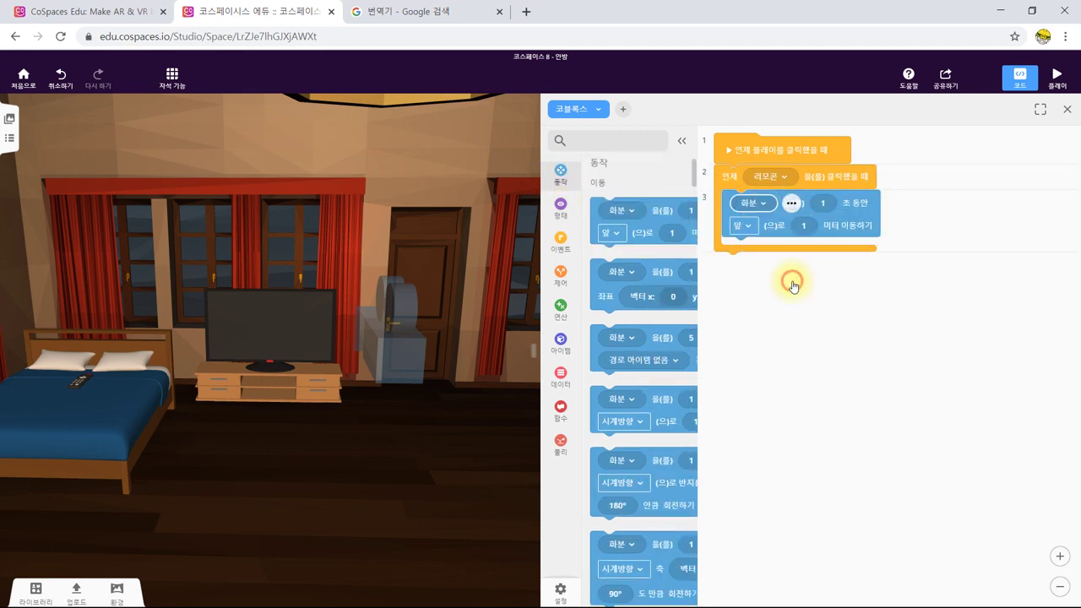
{"action": "left_click", "coordinate": [748, 227]}
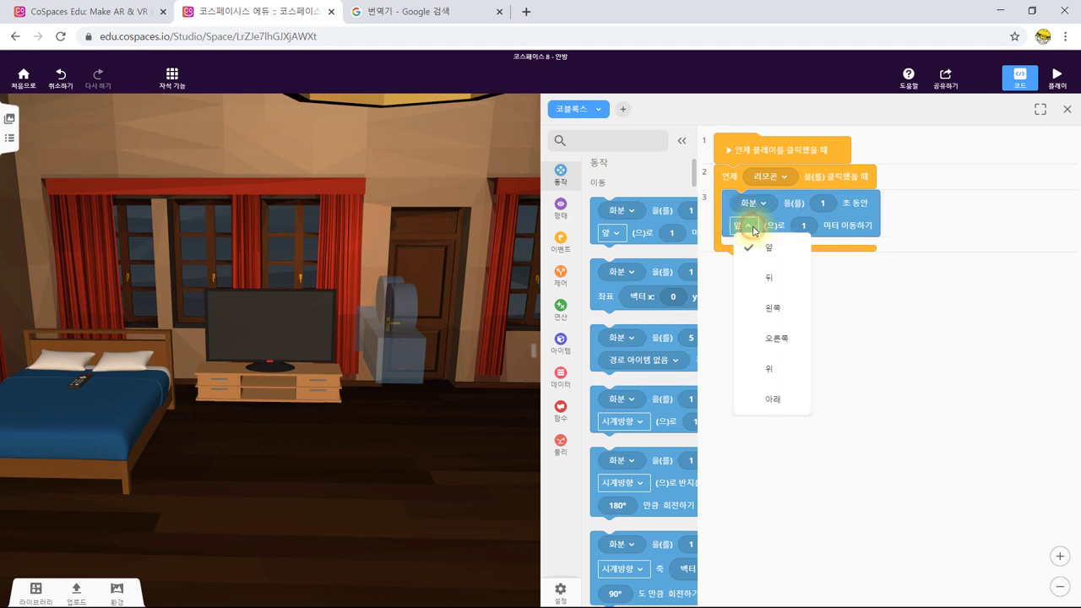
{"action": "left_click", "coordinate": [780, 311]}
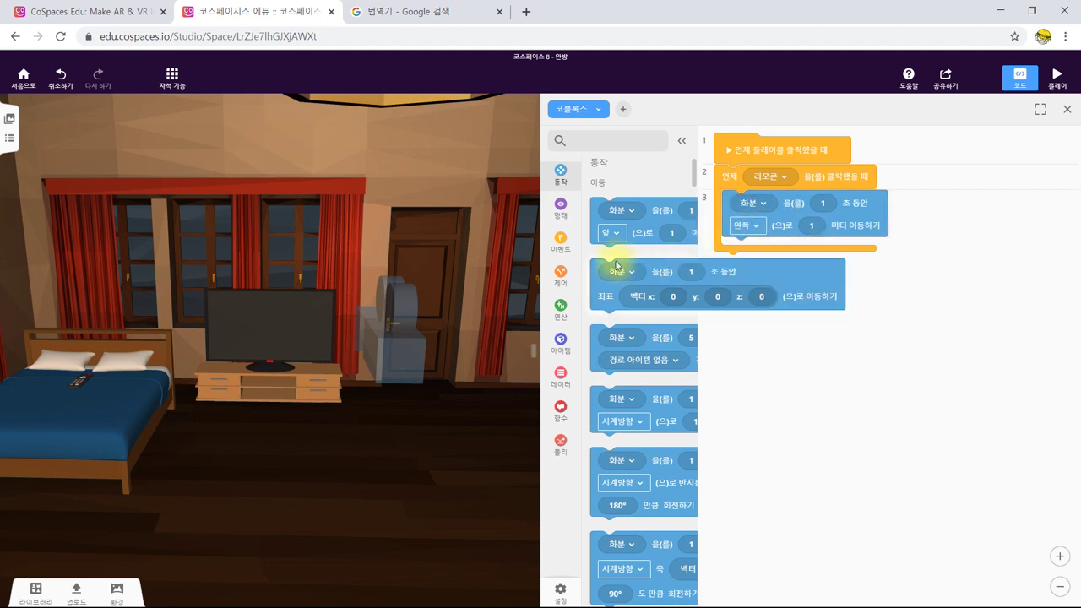
Add a 1-second wait block below the leftward move of 화분
{"action": "left_click", "coordinate": [571, 278]}
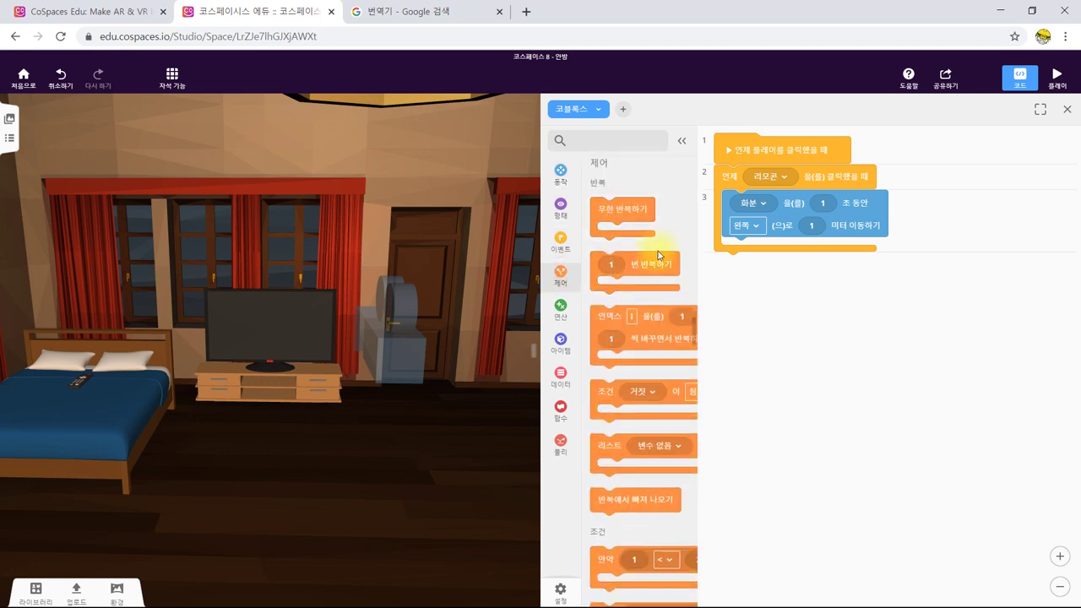
{"action": "scroll", "coordinate": [658, 255], "scroll_direction": "down", "scroll_amount": 5}
{"action": "left_click_drag", "start_coordinate": [637, 380], "coordinate": [773, 259]}
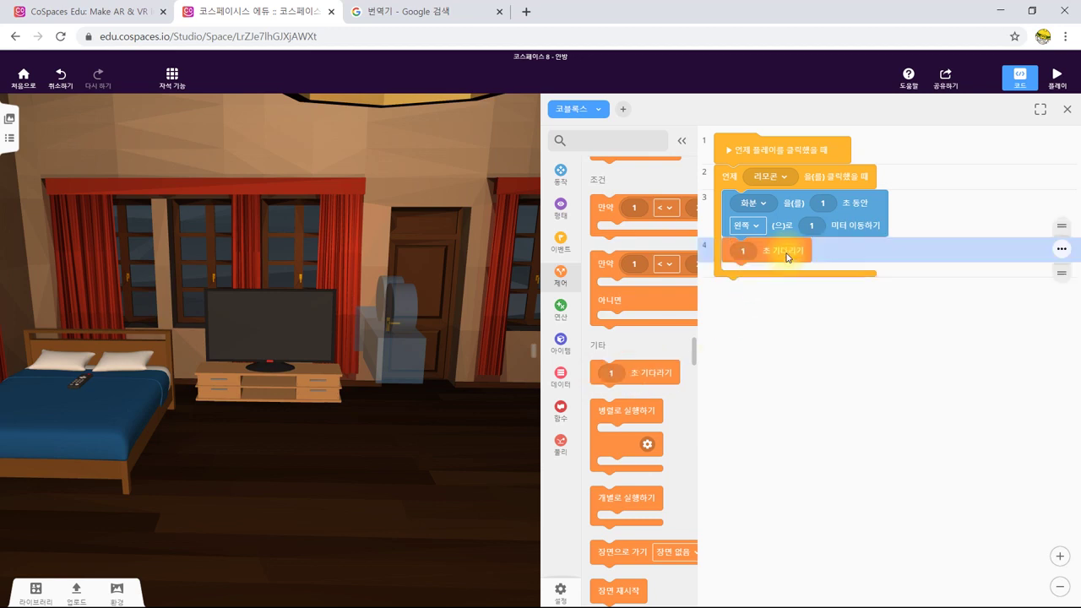
Add a second move block after the wait that moves 화분 to the right (오른쪽) 1 meter over 1 second
{"action": "left_click", "coordinate": [561, 173]}
{"action": "left_click_drag", "start_coordinate": [599, 209], "coordinate": [728, 279]}
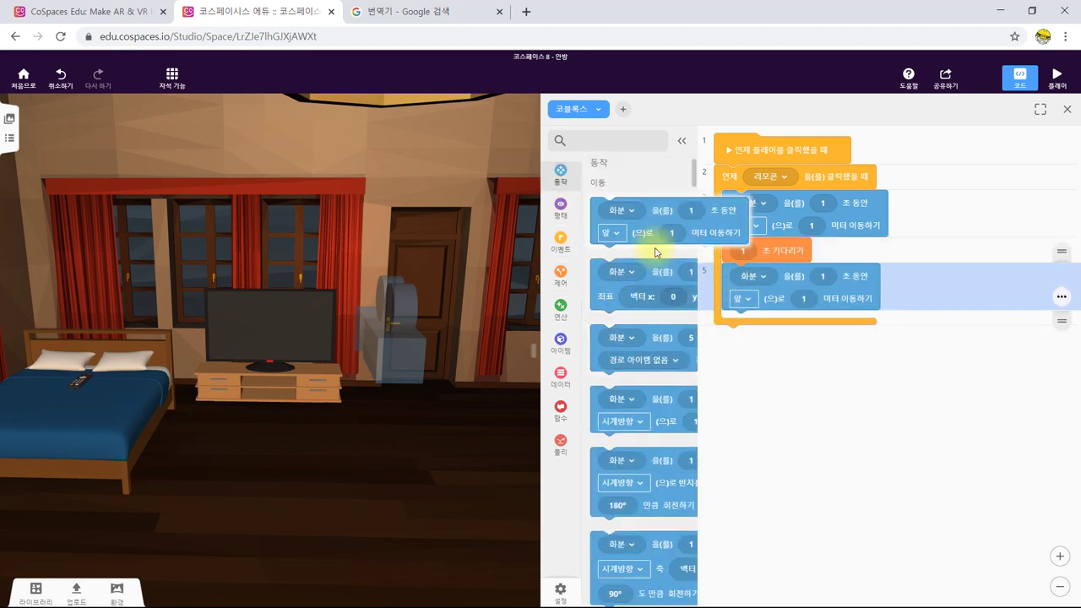
{"action": "left_click", "coordinate": [749, 302]}
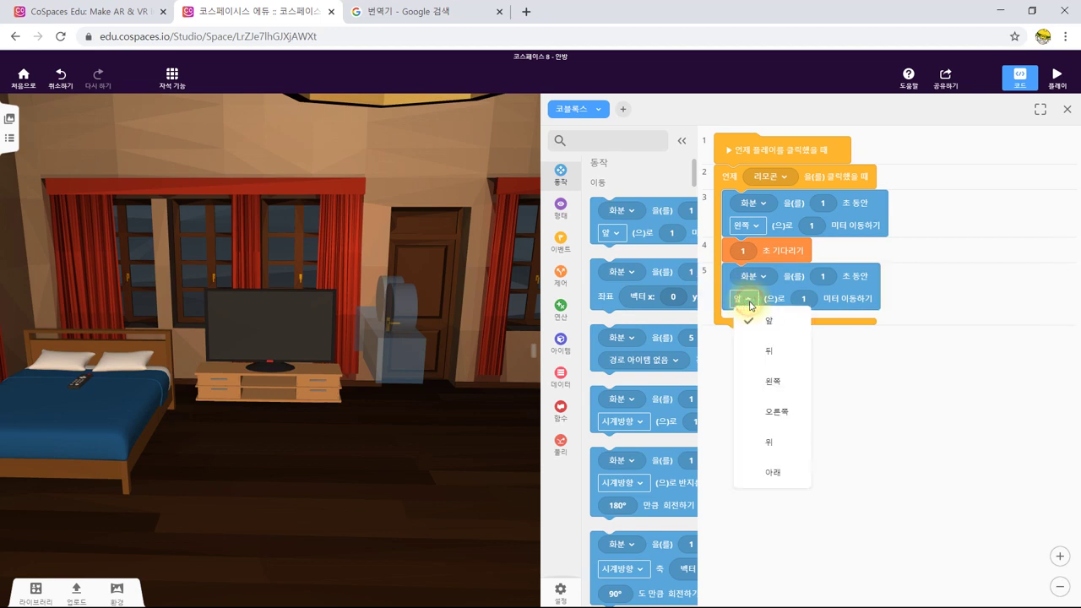
{"action": "left_click", "coordinate": [766, 415]}
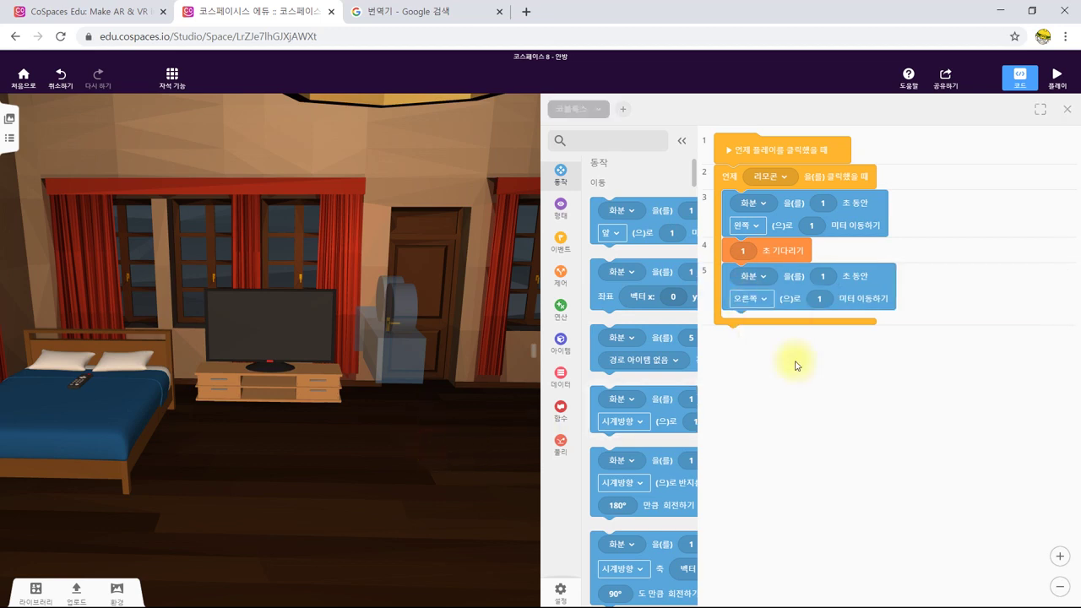
Close the code editor, play the scene, trigger the remote control on the bed and review the script during play
{"action": "left_click", "coordinate": [1066, 112]}
{"action": "left_click_drag", "start_coordinate": [714, 441], "coordinate": [732, 537]}
{"action": "left_click_drag", "start_coordinate": [869, 515], "coordinate": [858, 475]}
{"action": "left_click", "coordinate": [1055, 77]}
{"action": "left_click_drag", "start_coordinate": [580, 545], "coordinate": [540, 579]}
{"action": "left_click_drag", "start_coordinate": [499, 487], "coordinate": [498, 502]}
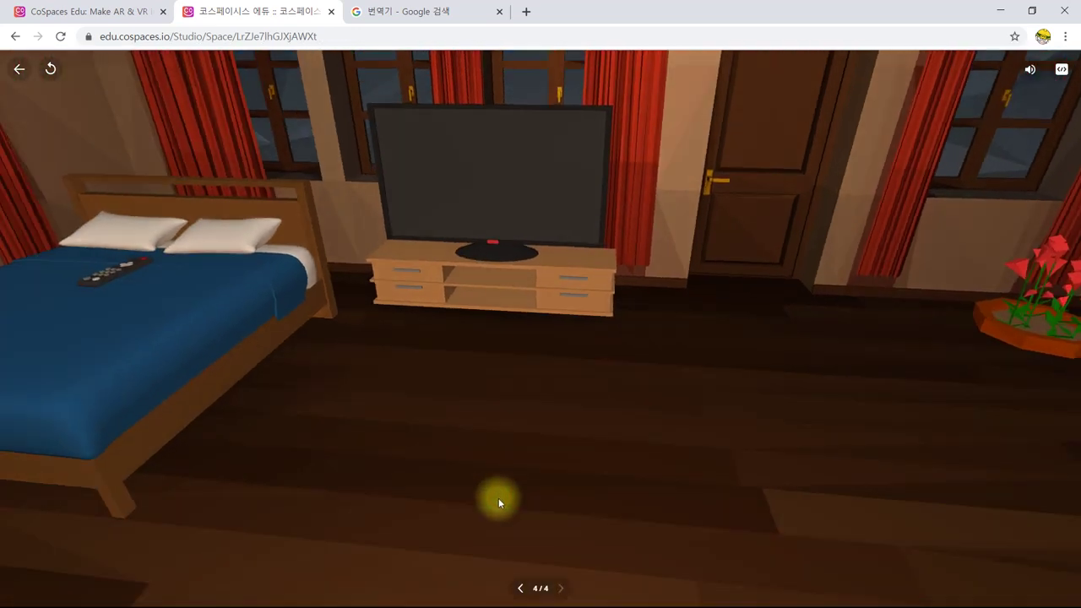
{"action": "left_click_drag", "start_coordinate": [571, 498], "coordinate": [816, 447]}
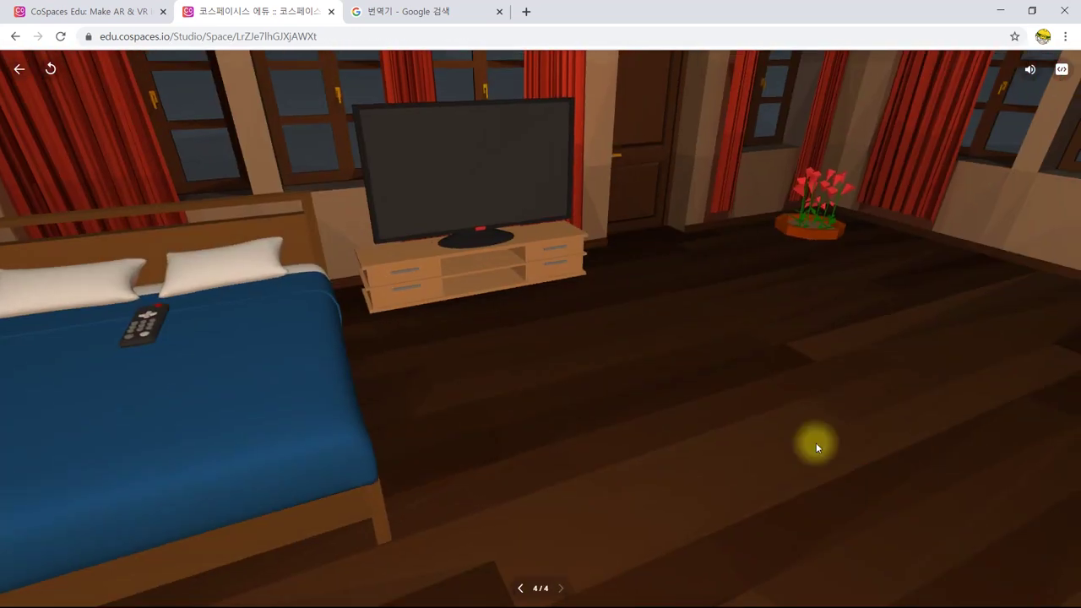
{"action": "left_click", "coordinate": [138, 331]}
{"action": "left_click", "coordinate": [1062, 70]}
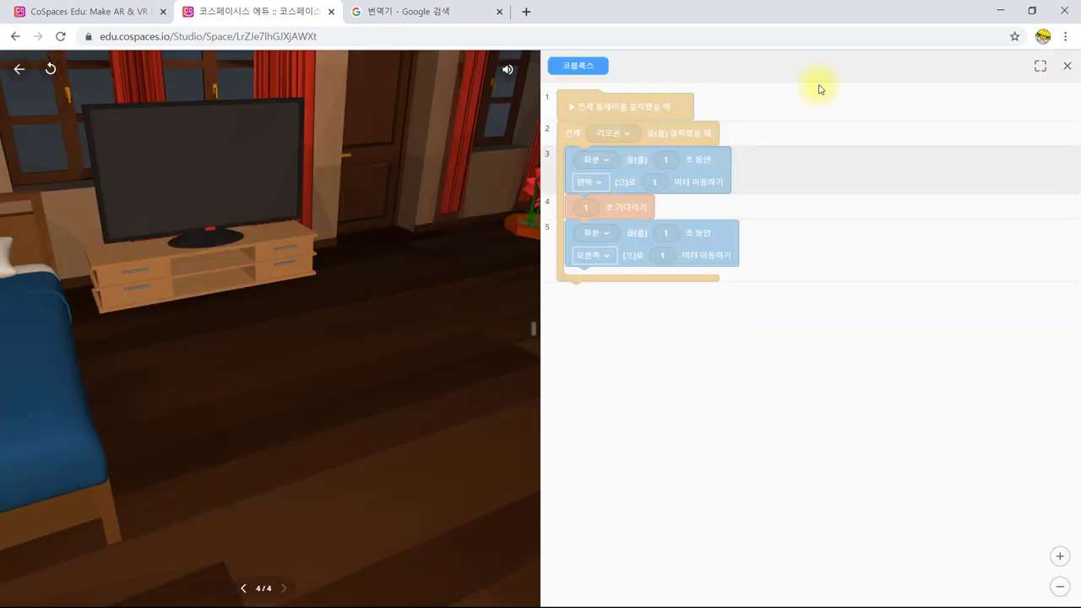
{"action": "left_click", "coordinate": [1070, 70]}
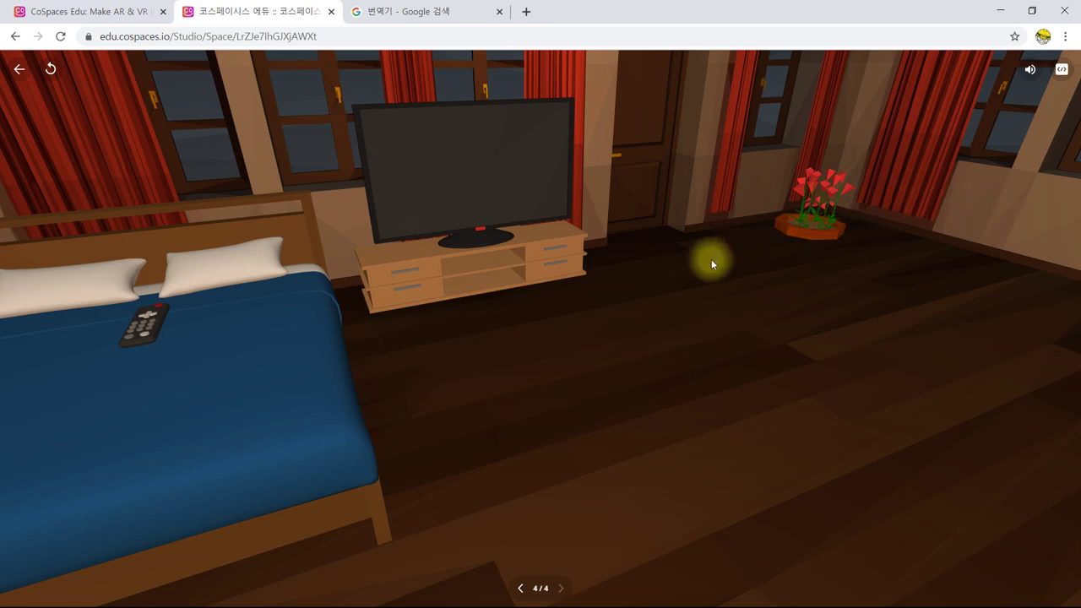
Leave play mode and swap the 화분 directions in the remote's click event: first move block to 오른쪽, second to 왼쪽
{"action": "left_click", "coordinate": [17, 75]}
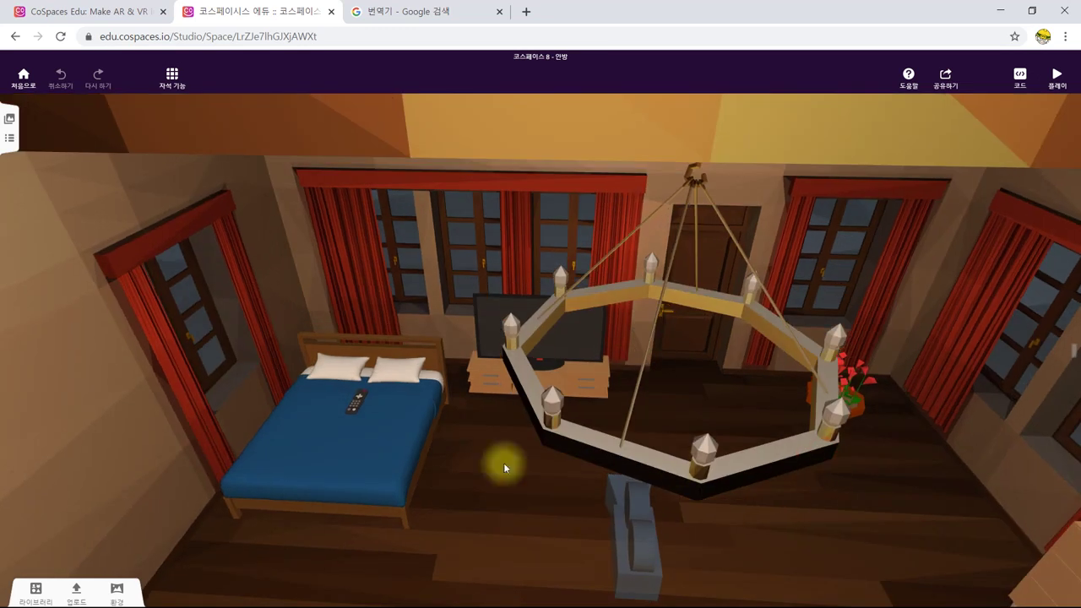
{"action": "left_click_drag", "start_coordinate": [912, 493], "coordinate": [951, 188]}
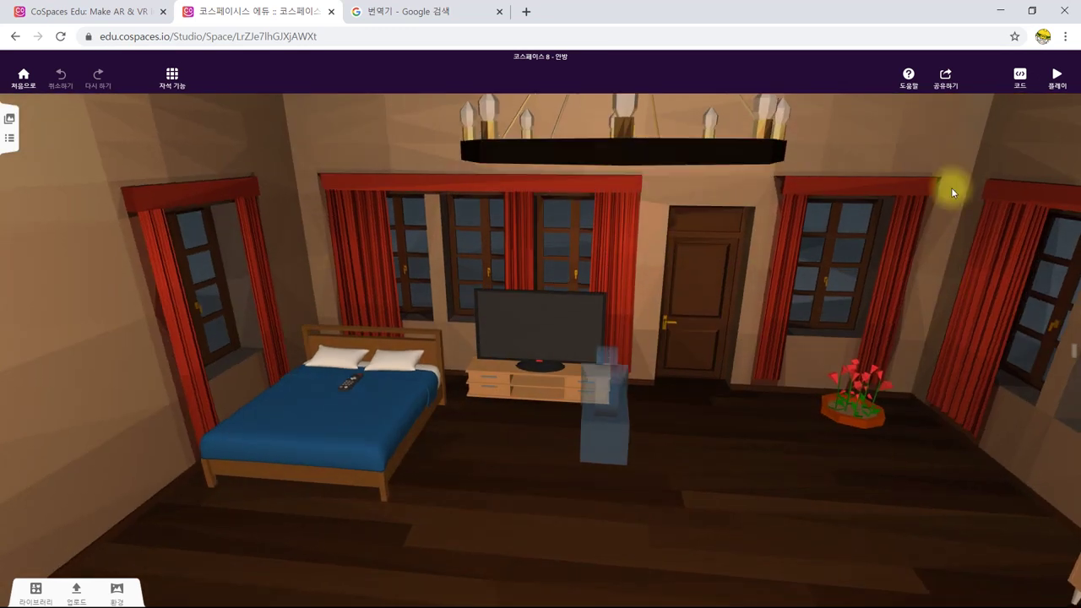
{"action": "left_click", "coordinate": [1019, 80]}
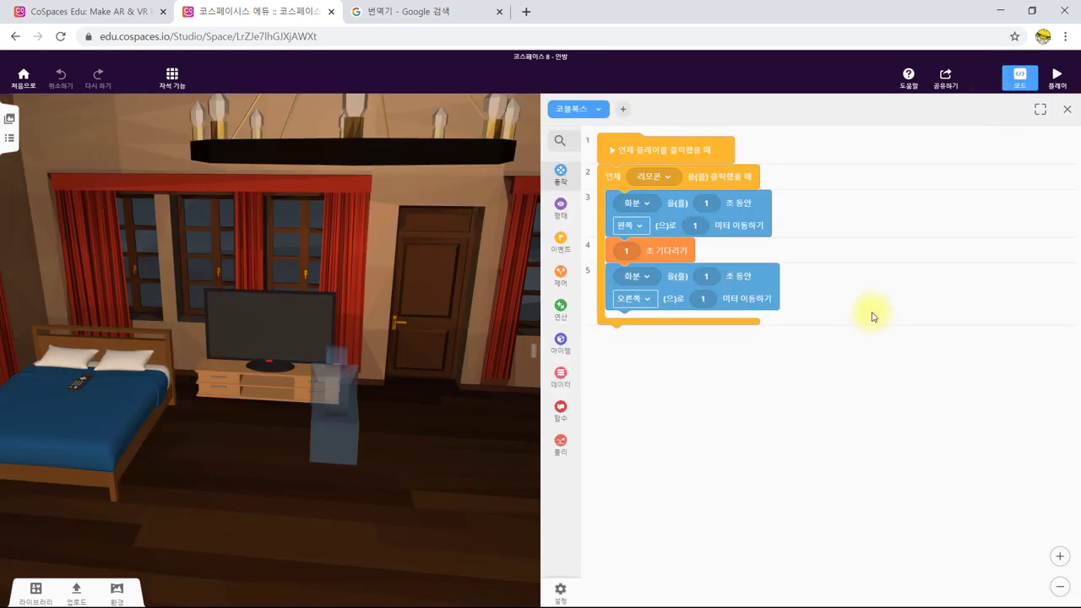
{"action": "left_click", "coordinate": [631, 225]}
{"action": "left_click", "coordinate": [666, 345]}
{"action": "left_click", "coordinate": [629, 298]}
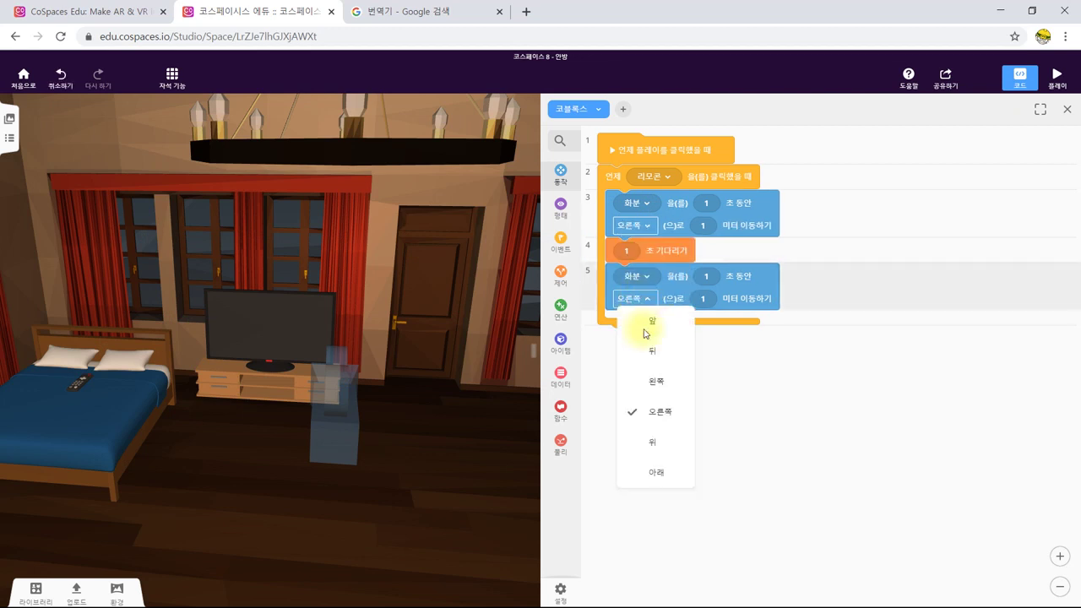
{"action": "left_click", "coordinate": [648, 385]}
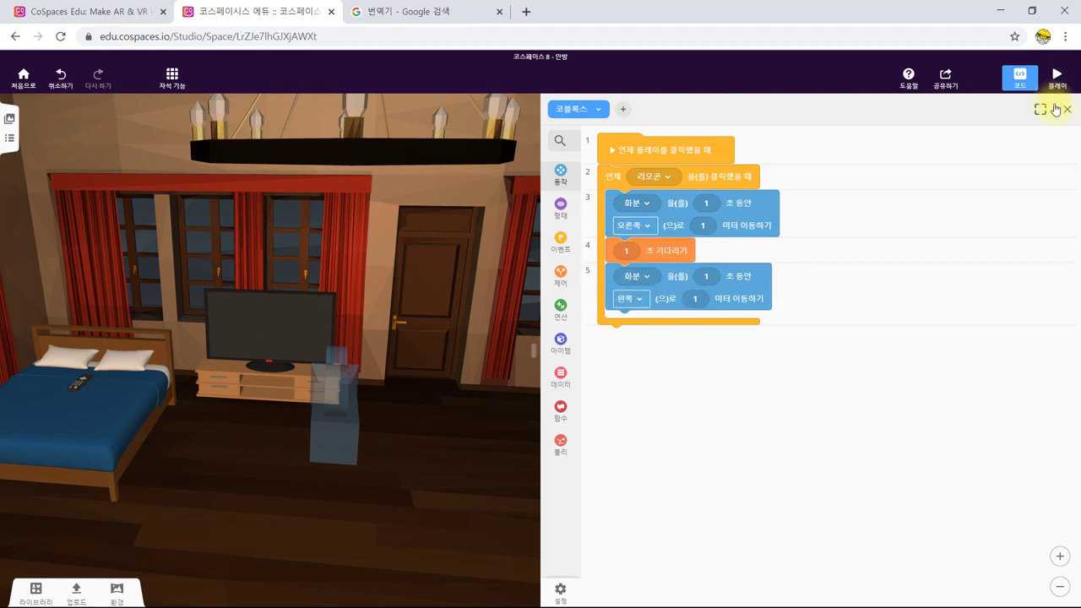
Play the scene, trigger the remote control on the bed to check how the flowerpot moves, and return to editing
{"action": "left_click", "coordinate": [1056, 78]}
{"action": "left_click_drag", "start_coordinate": [756, 530], "coordinate": [506, 553]}
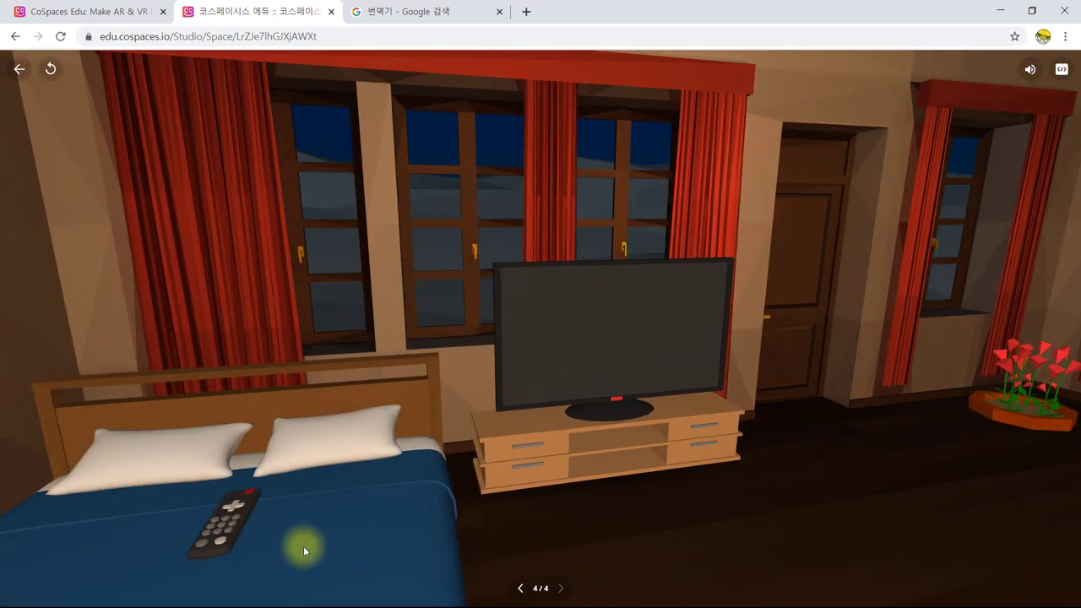
{"action": "left_click", "coordinate": [243, 522]}
{"action": "mouse_move", "coordinate": [840, 538]}
{"action": "left_mouse_down"}
{"action": "mouse_move", "coordinate": [854, 545]}
{"action": "mouse_move", "coordinate": [856, 532]}
{"action": "left_mouse_up"}
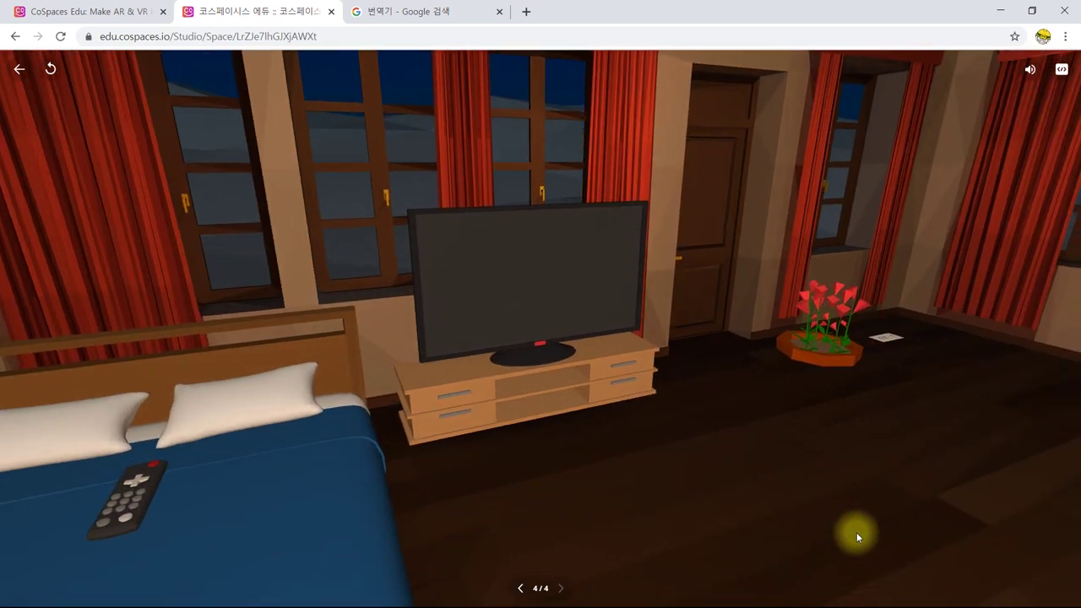
{"action": "key", "text": "Escape"}
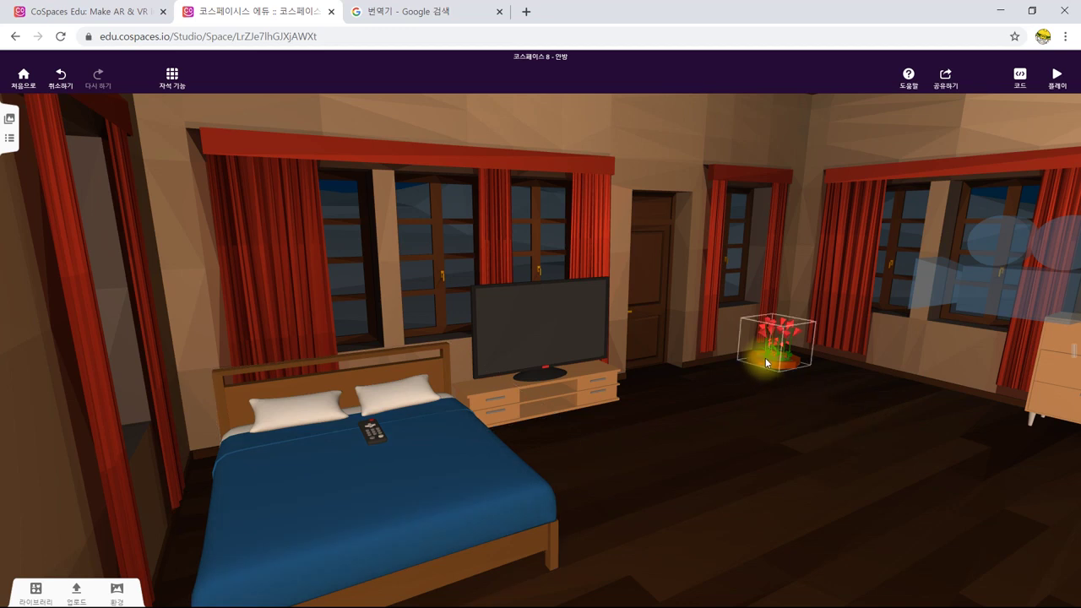
Focus on the chest of drawers (서랍) by the windows and set its animation to Open
{"action": "left_click_drag", "start_coordinate": [777, 432], "coordinate": [744, 451]}
{"action": "left_click_drag", "start_coordinate": [673, 477], "coordinate": [681, 420]}
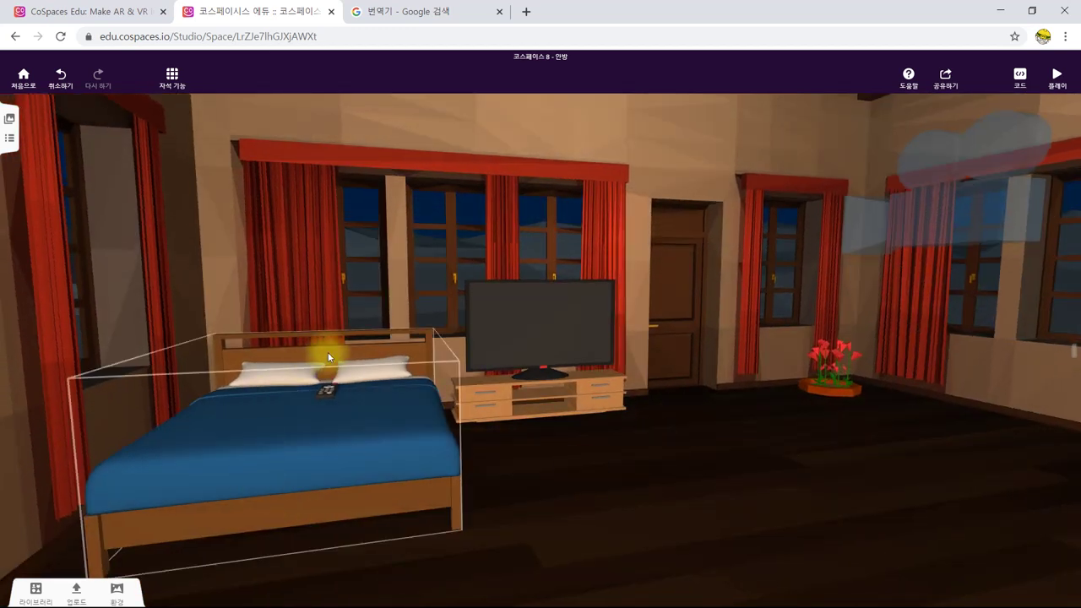
{"action": "left_click_drag", "start_coordinate": [652, 489], "coordinate": [685, 487]}
{"action": "left_click_drag", "start_coordinate": [751, 485], "coordinate": [885, 316]}
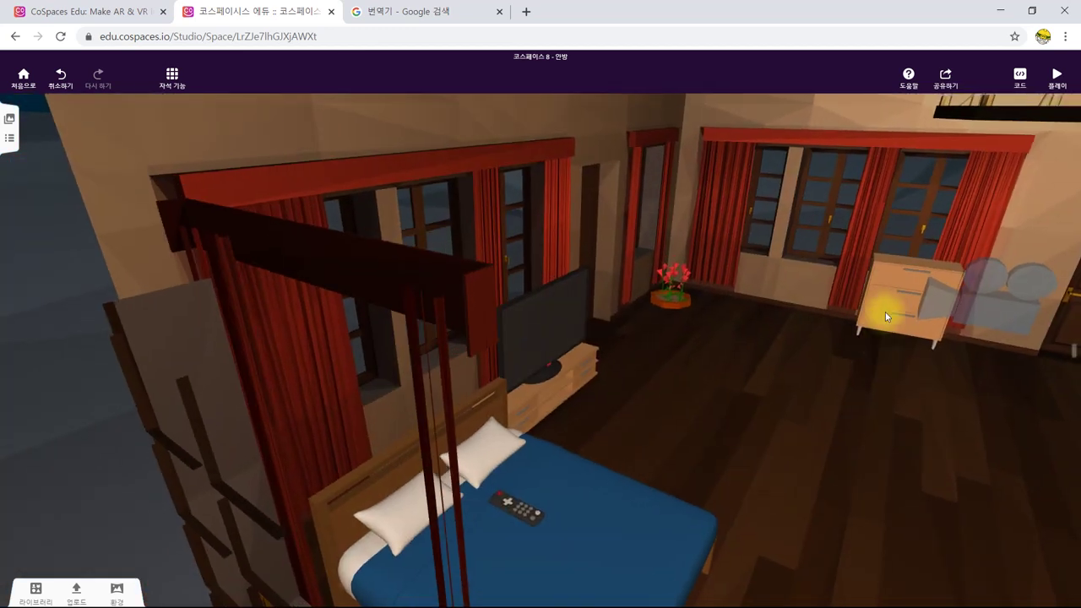
{"action": "scroll", "coordinate": [928, 418], "scroll_direction": "up", "scroll_amount": 5}
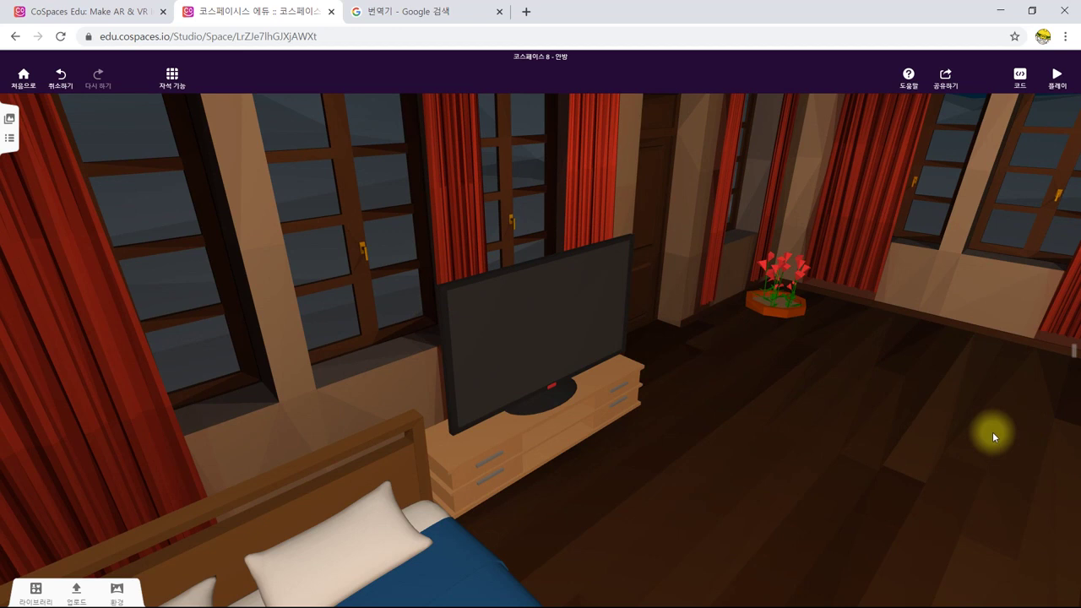
{"action": "left_click_drag", "start_coordinate": [1023, 425], "coordinate": [954, 422]}
{"action": "left_click", "coordinate": [988, 319]}
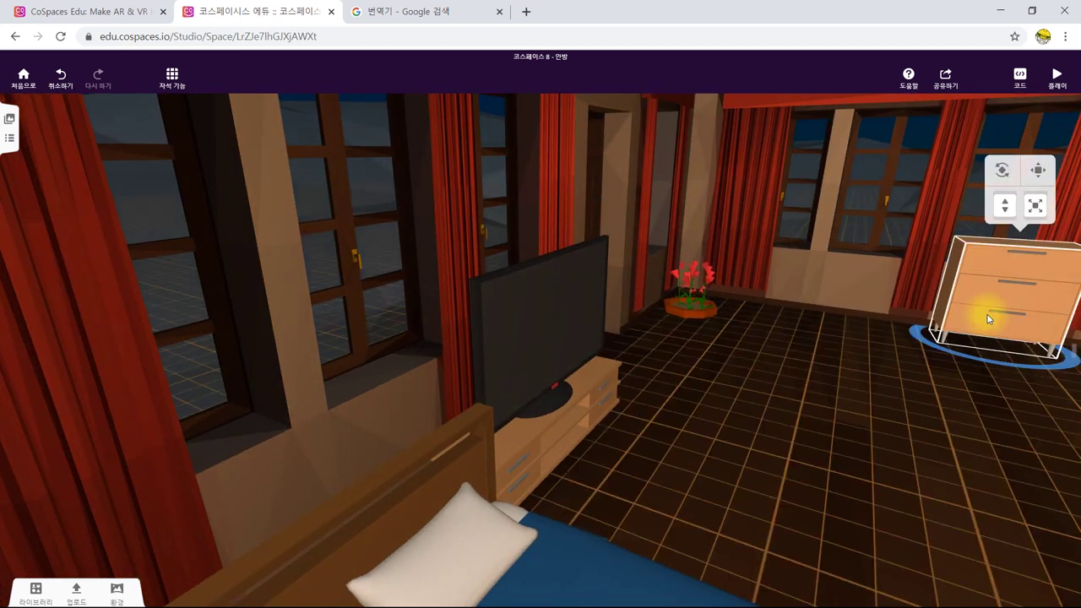
{"action": "double_click", "coordinate": [988, 320]}
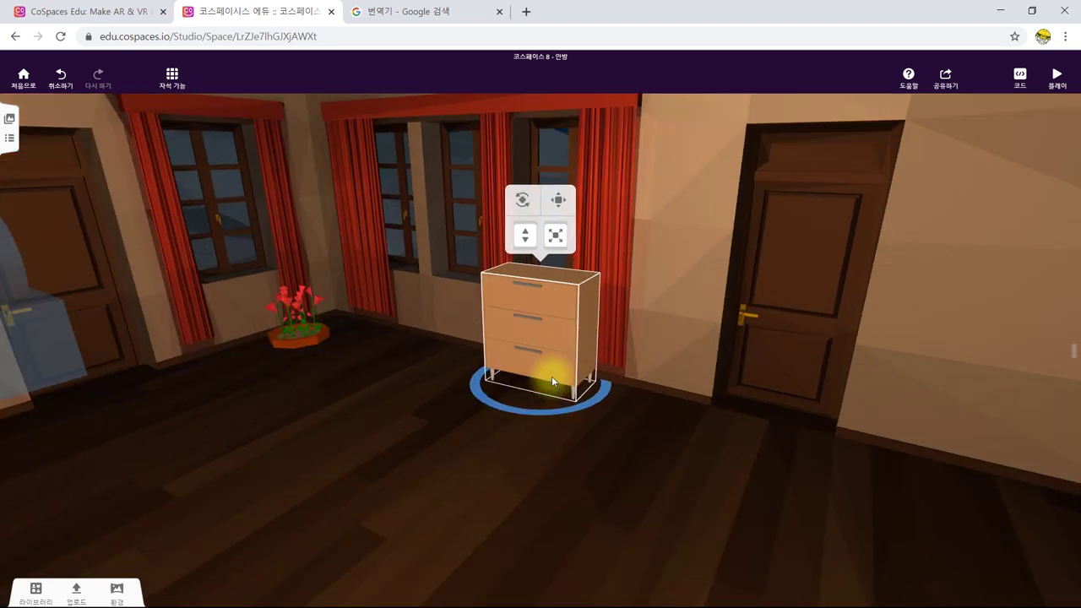
{"action": "left_click", "coordinate": [562, 313]}
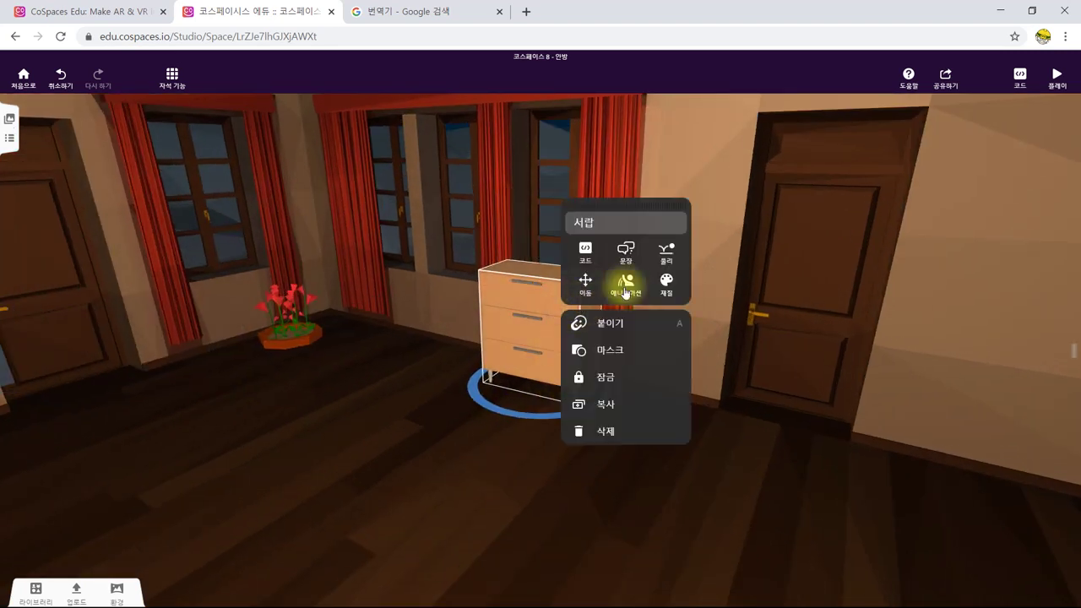
{"action": "left_click", "coordinate": [625, 282]}
{"action": "left_click", "coordinate": [578, 395]}
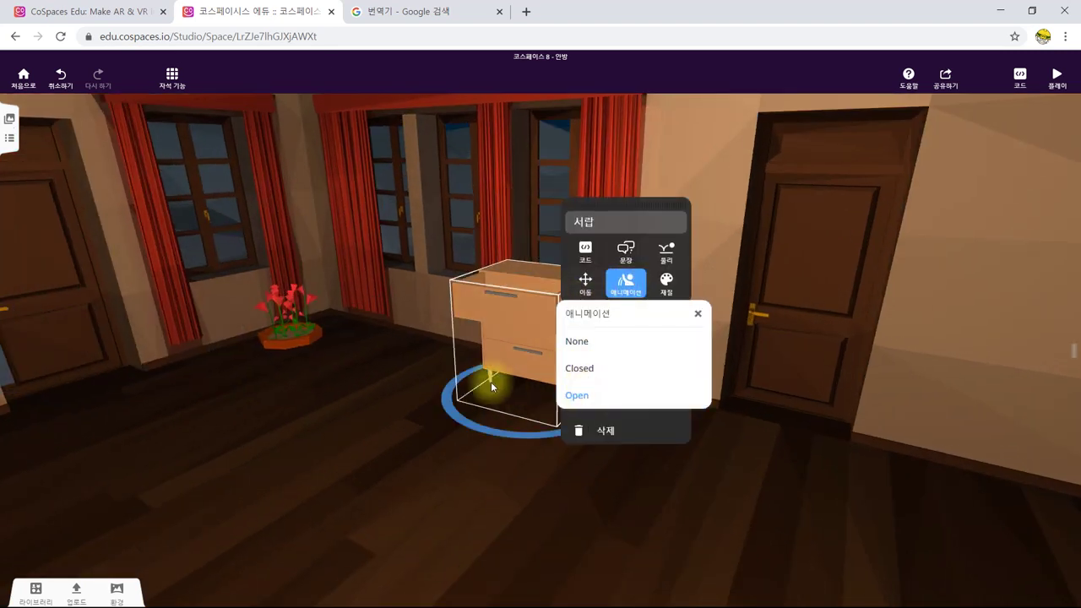
Add a flat text object from the building items to the floor beside the open drawer
{"action": "scroll", "coordinate": [429, 427], "scroll_direction": "up", "scroll_amount": 3}
{"action": "scroll", "coordinate": [478, 330], "scroll_direction": "up", "scroll_amount": 2}
{"action": "left_click_drag", "start_coordinate": [495, 306], "coordinate": [452, 385]}
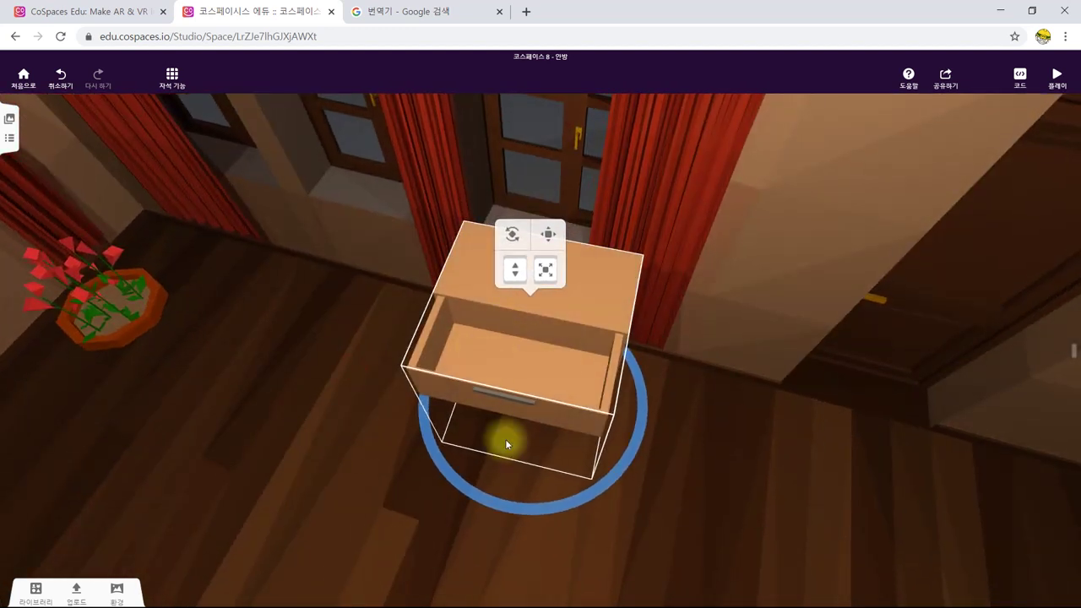
{"action": "left_click", "coordinate": [35, 588]}
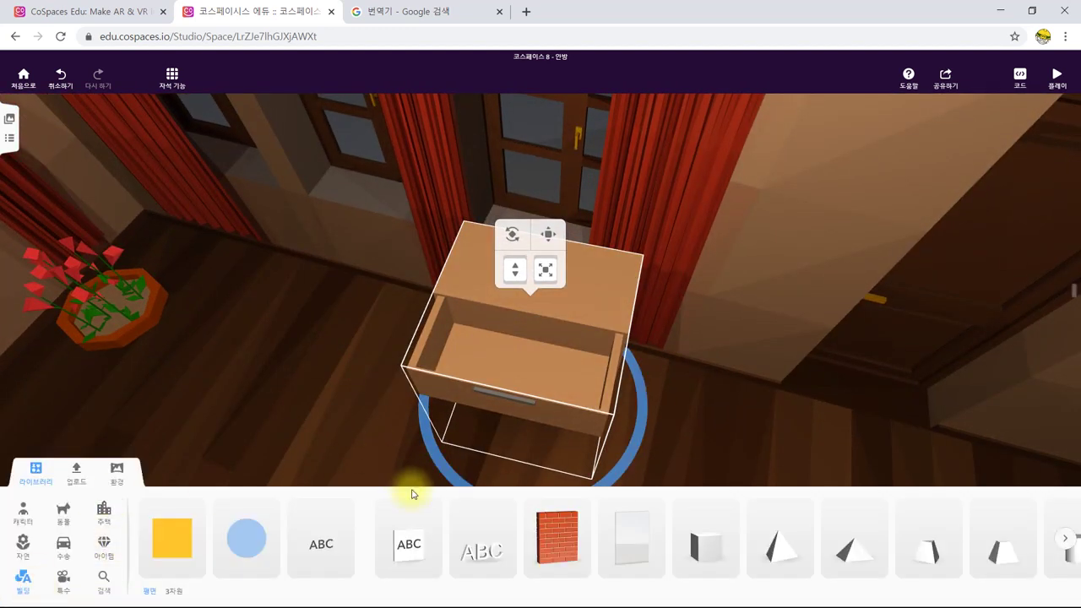
{"action": "left_click_drag", "start_coordinate": [324, 445], "coordinate": [329, 433]}
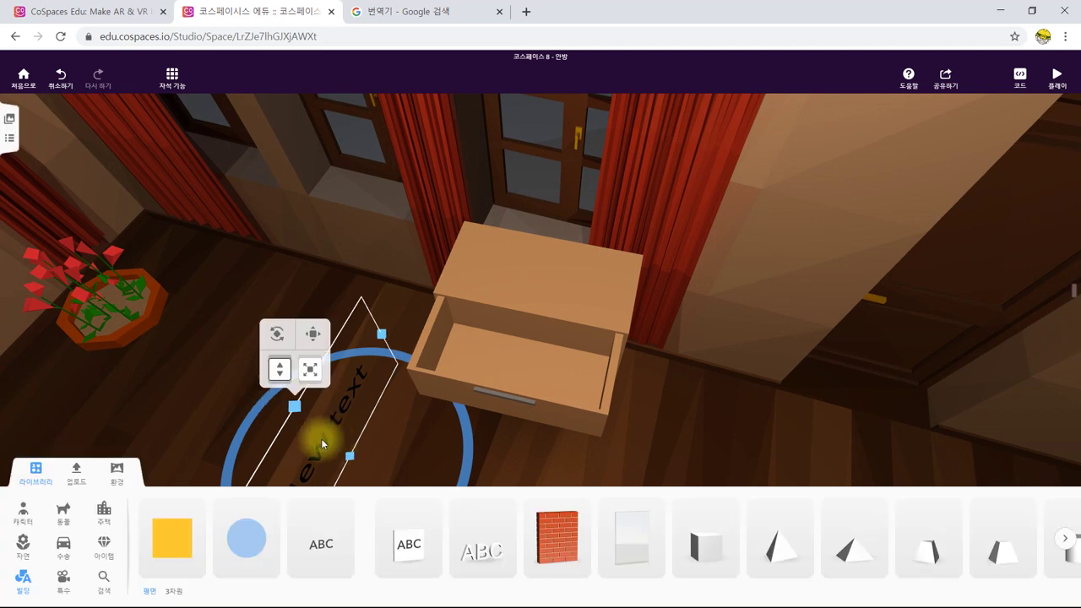
{"action": "left_click", "coordinate": [35, 477]}
{"action": "left_click_drag", "start_coordinate": [458, 487], "coordinate": [320, 518]}
Rotate and raise the text, place it inside the open drawer, and tilt it to face the front
{"action": "left_click", "coordinate": [276, 334]}
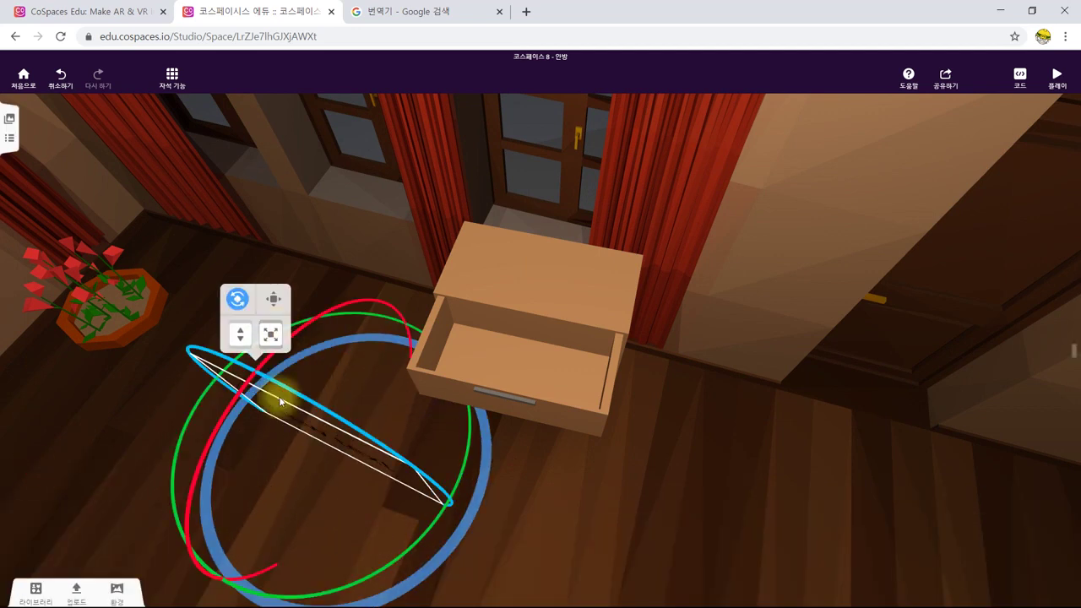
{"action": "left_click_drag", "start_coordinate": [234, 407], "coordinate": [365, 359]}
{"action": "left_click_drag", "start_coordinate": [241, 330], "coordinate": [243, 267]}
{"action": "left_click_drag", "start_coordinate": [168, 242], "coordinate": [559, 374]}
{"action": "left_click_drag", "start_coordinate": [507, 517], "coordinate": [516, 517]}
{"action": "left_click_drag", "start_coordinate": [678, 522], "coordinate": [700, 467]}
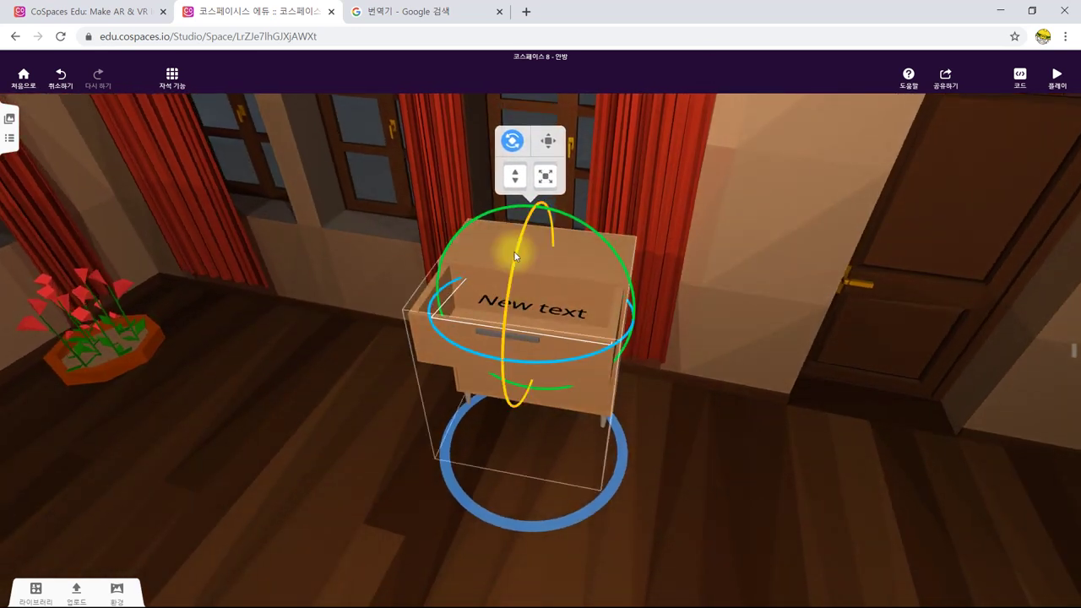
{"action": "left_click_drag", "start_coordinate": [513, 251], "coordinate": [514, 312]}
{"action": "left_click", "coordinate": [599, 510]}
{"action": "mouse_move", "coordinate": [598, 510]}
{"action": "left_mouse_down"}
{"action": "mouse_move", "coordinate": [574, 444]}
{"action": "mouse_move", "coordinate": [600, 468]}
{"action": "mouse_move", "coordinate": [598, 492]}
{"action": "left_mouse_up"}
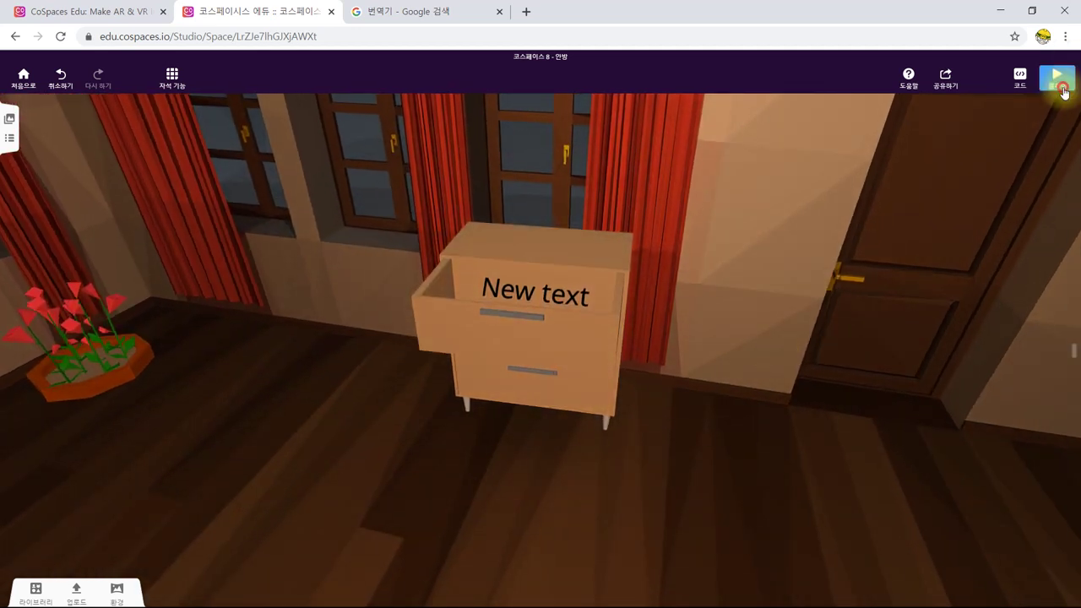
Play the scene, walk up to the open drawer to check the text inside it, and return to editing
{"action": "left_click", "coordinate": [1056, 81]}
{"action": "left_click_drag", "start_coordinate": [758, 505], "coordinate": [900, 593]}
{"action": "key", "text": "w"}
{"action": "left_click_drag", "start_coordinate": [896, 424], "coordinate": [639, 383]}
{"action": "key", "text": "w"}
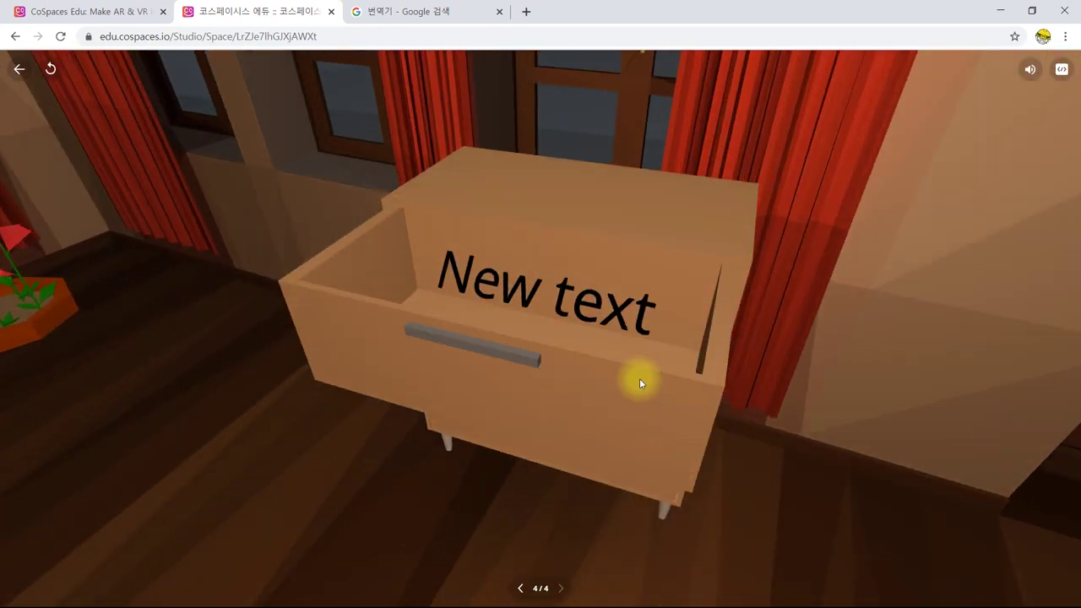
{"action": "left_click", "coordinate": [22, 72]}
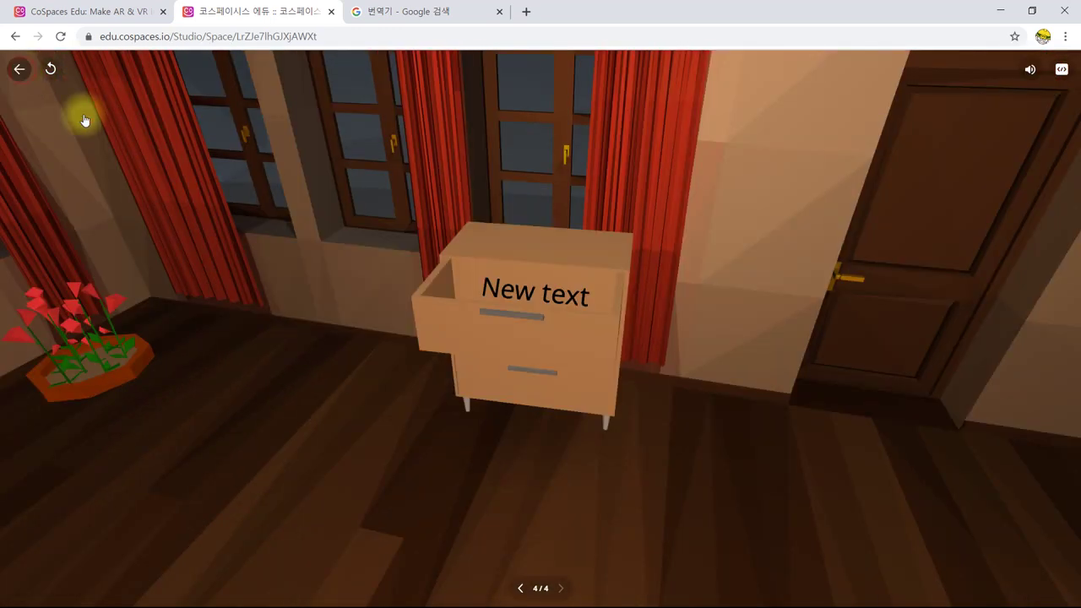
Rename the text in the drawer as 힌트2 and enable it for use in CoBlocks
{"action": "left_click_drag", "start_coordinate": [654, 355], "coordinate": [559, 382]}
{"action": "left_click_drag", "start_coordinate": [555, 313], "coordinate": [472, 318]}
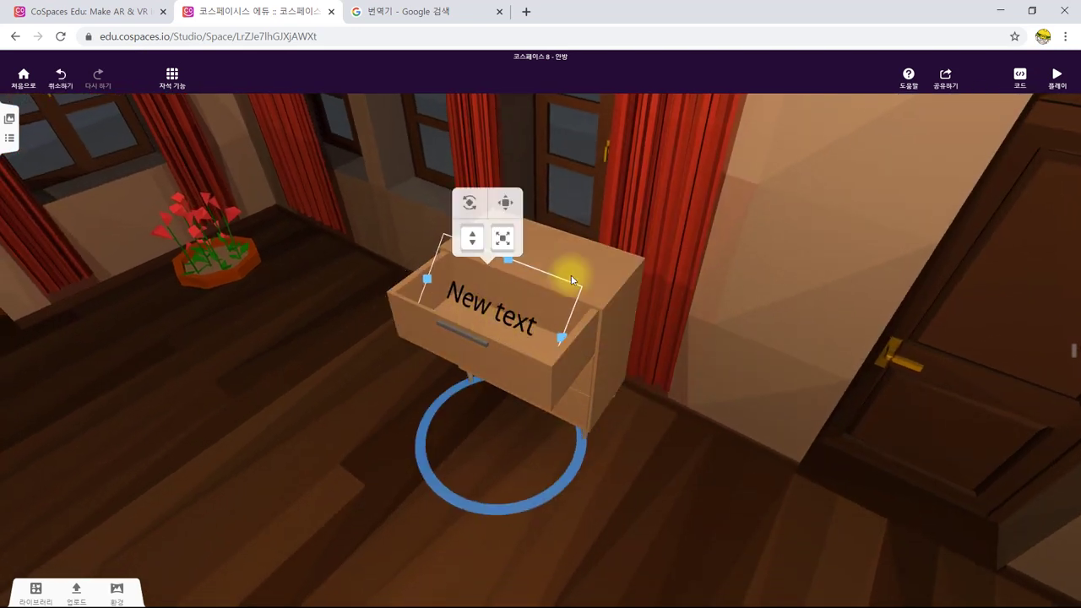
{"action": "right_click", "coordinate": [473, 305]}
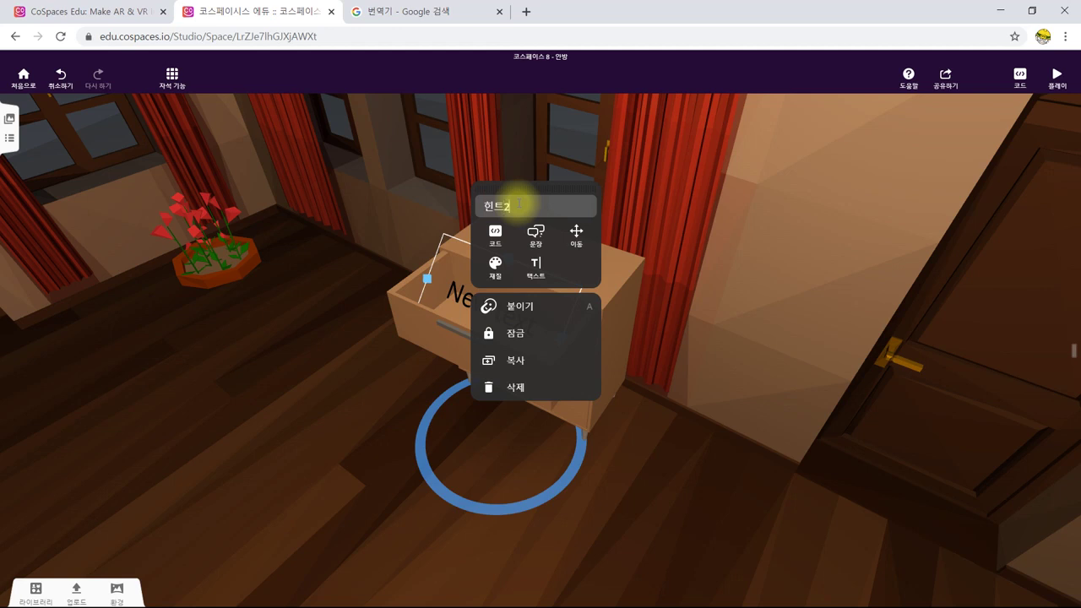
{"action": "left_click", "coordinate": [338, 414]}
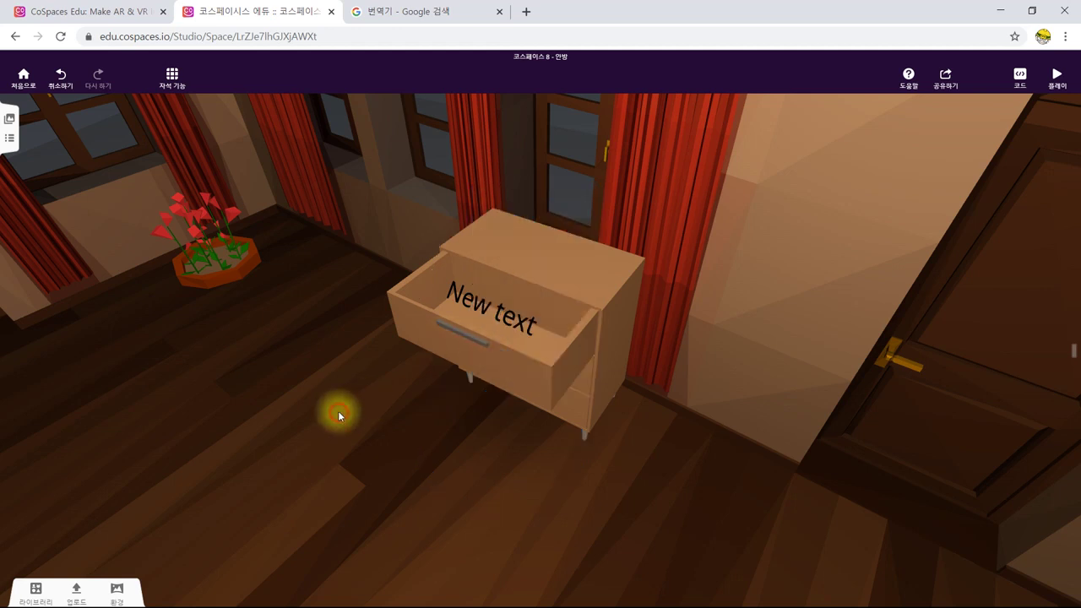
{"action": "left_click", "coordinate": [489, 316]}
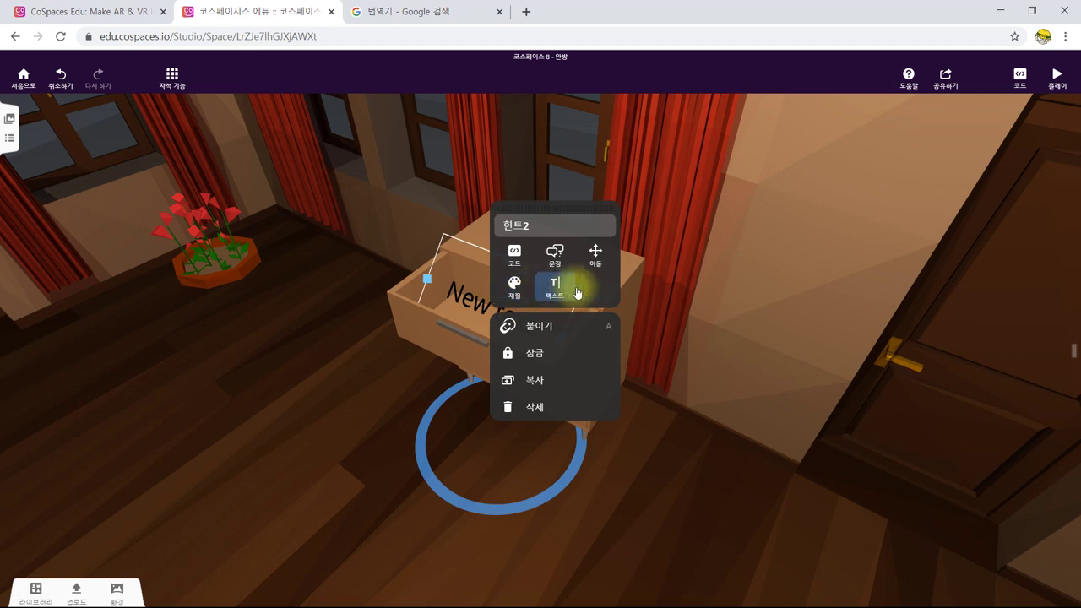
{"action": "left_click", "coordinate": [515, 253]}
{"action": "left_click", "coordinate": [625, 318]}
{"action": "left_click", "coordinate": [772, 321]}
Set the opacity of the 힌트2 text to 0 %
{"action": "left_click", "coordinate": [488, 302]}
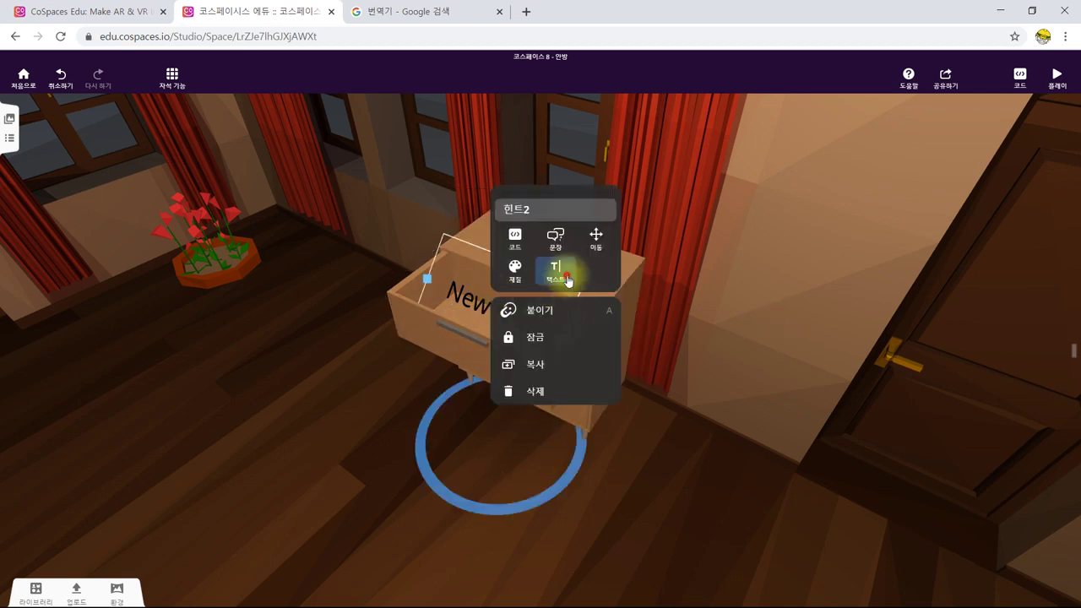
{"action": "left_click", "coordinate": [510, 272]}
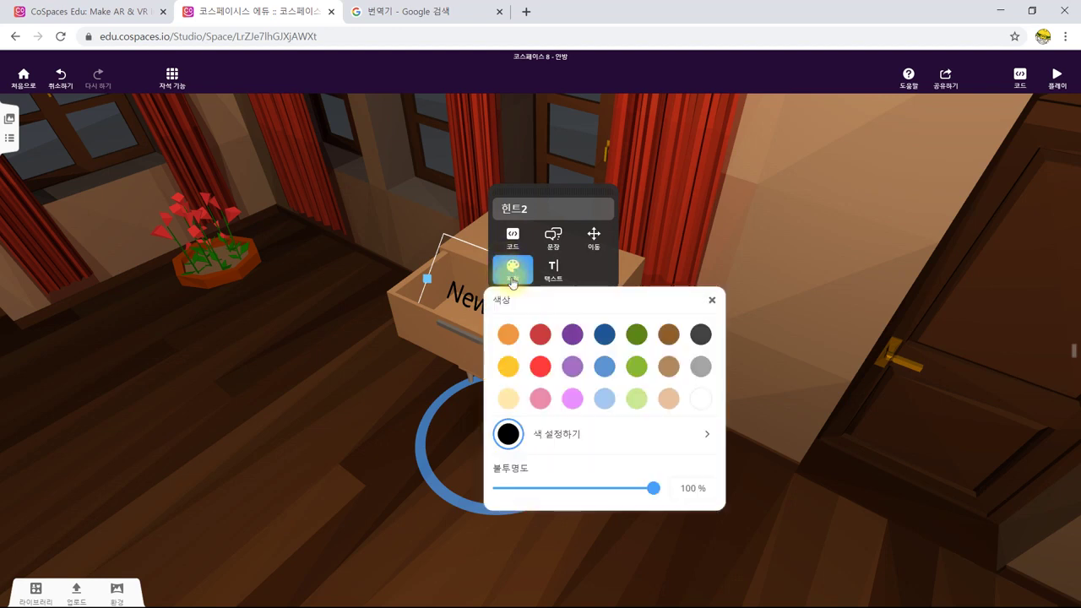
{"action": "left_click_drag", "start_coordinate": [654, 489], "coordinate": [497, 495]}
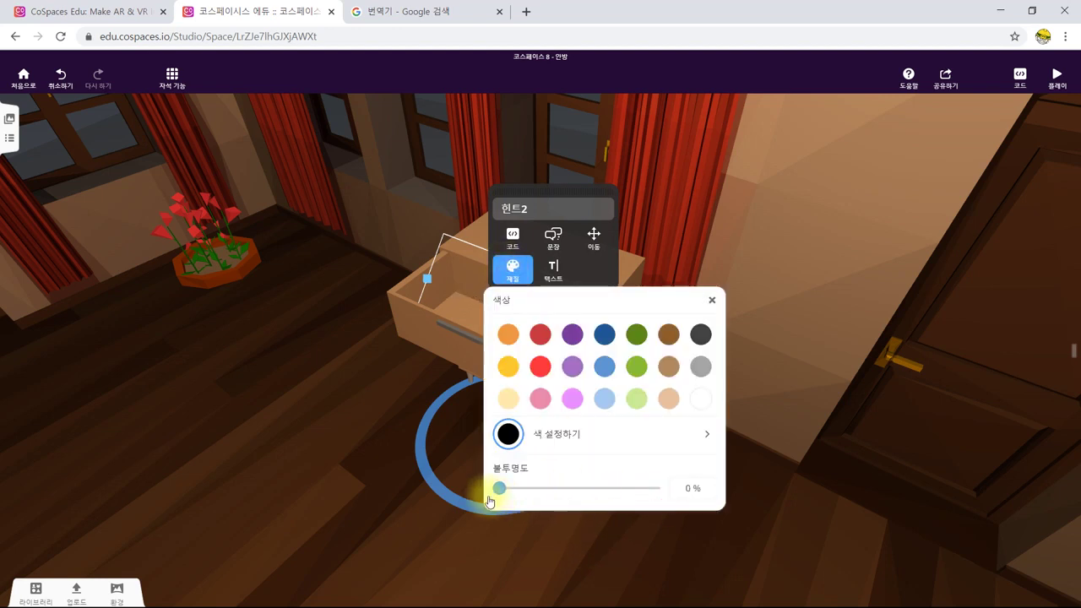
{"action": "left_click", "coordinate": [392, 500]}
Set the animation of the chest of drawers (서랍) to Closed and open its code settings
{"action": "left_click", "coordinate": [584, 316]}
{"action": "right_click", "coordinate": [624, 258]}
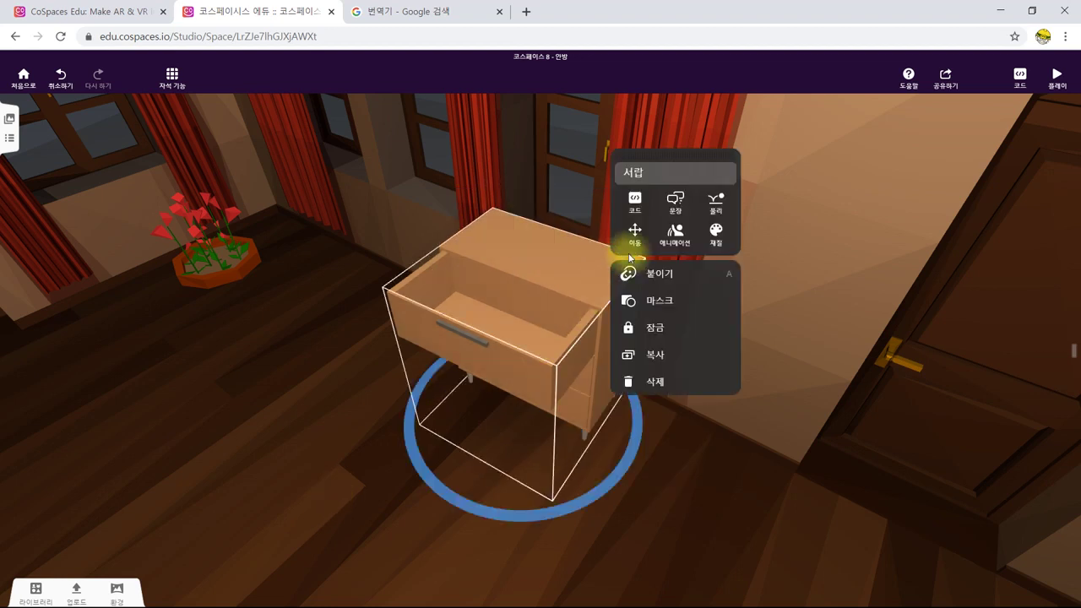
{"action": "left_click", "coordinate": [672, 234]}
{"action": "left_click", "coordinate": [629, 321]}
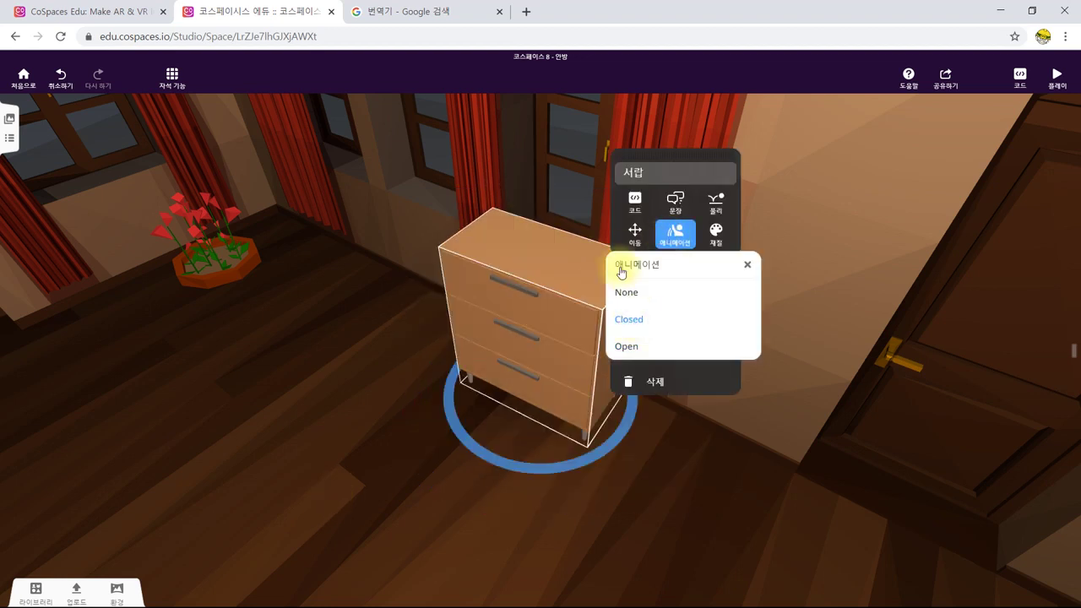
{"action": "left_click", "coordinate": [634, 203]}
{"action": "left_click", "coordinate": [345, 487]}
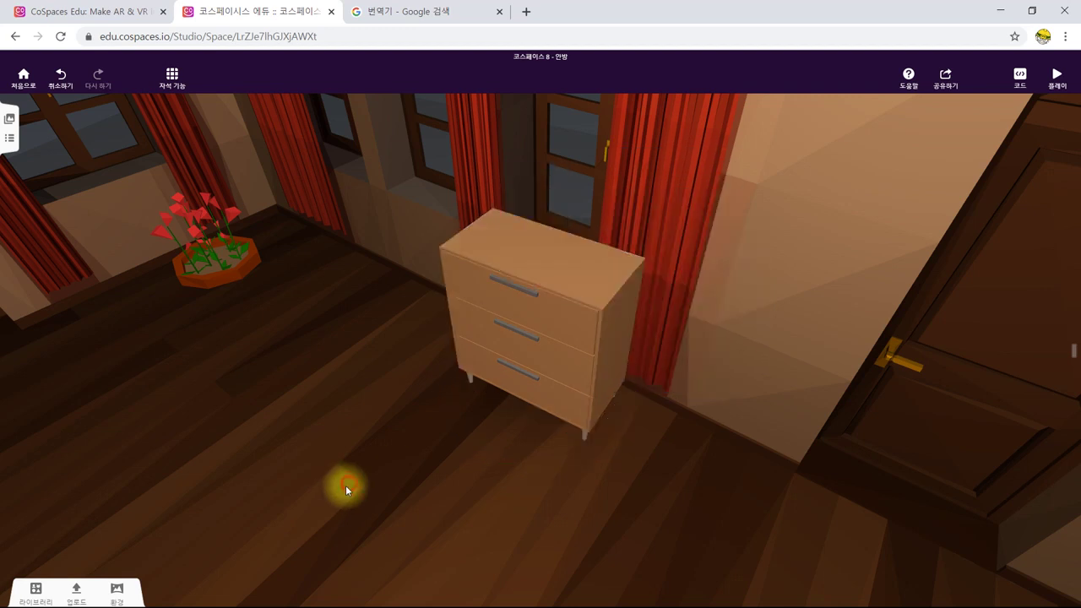
Add a click event for 서랍 to the CoBlocks code, as a separate block below the remote control's event
{"action": "left_click", "coordinate": [1020, 79]}
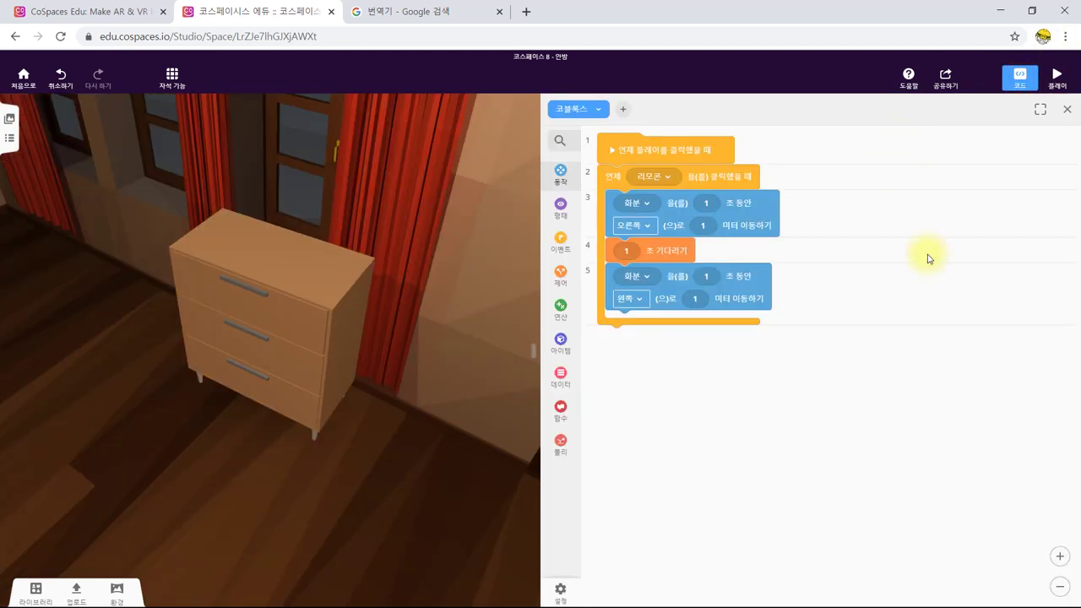
{"action": "left_click", "coordinate": [573, 246]}
{"action": "left_click_drag", "start_coordinate": [612, 222], "coordinate": [745, 354]}
{"action": "left_click", "coordinate": [779, 322]}
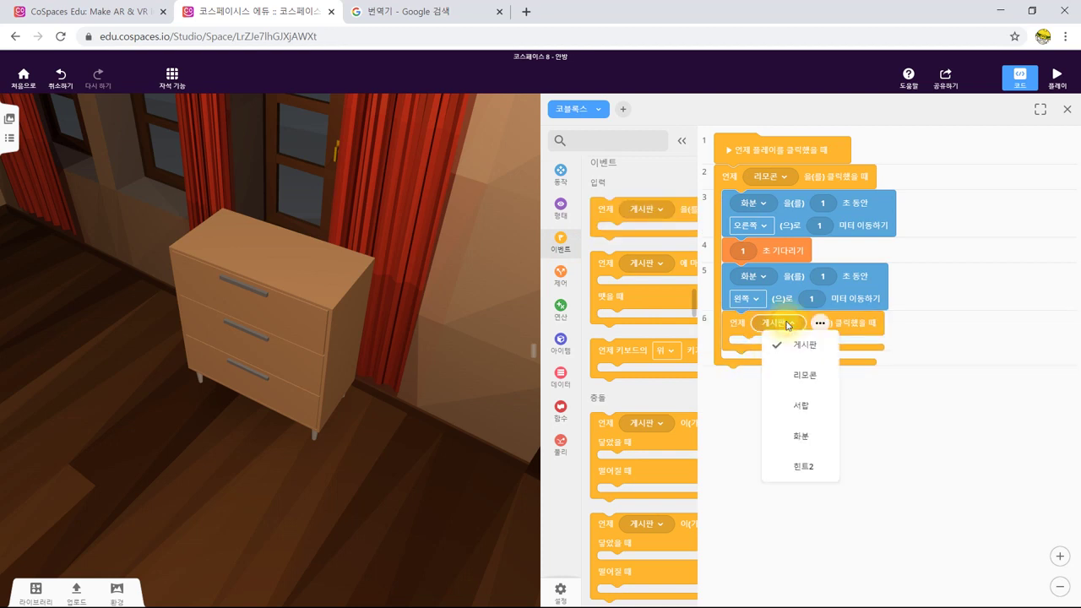
{"action": "left_click", "coordinate": [799, 412]}
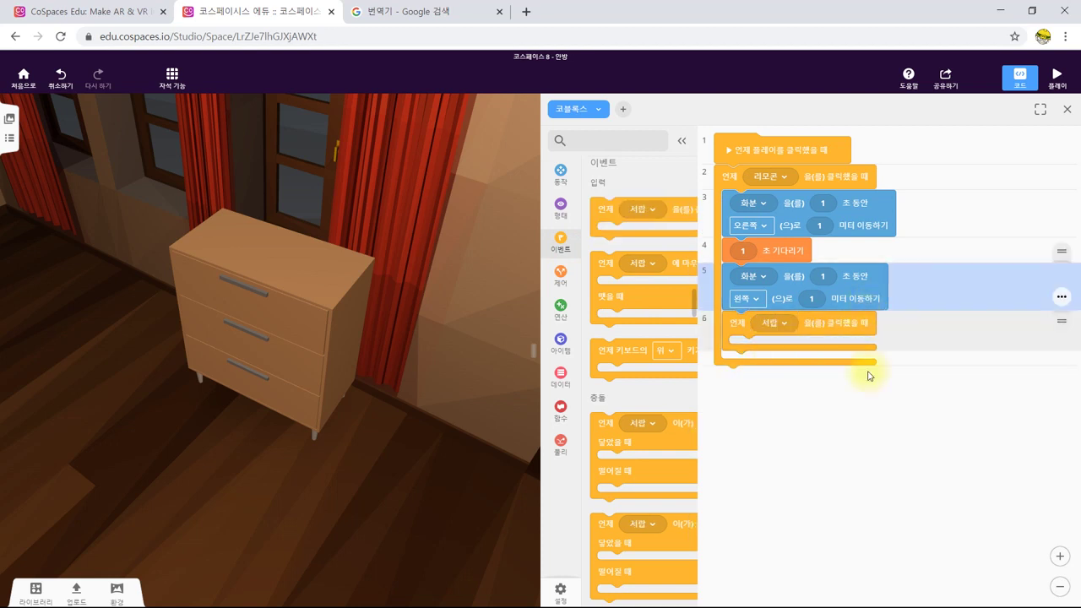
{"action": "left_click_drag", "start_coordinate": [867, 338], "coordinate": [864, 397]}
{"action": "left_click_drag", "start_coordinate": [735, 330], "coordinate": [748, 403]}
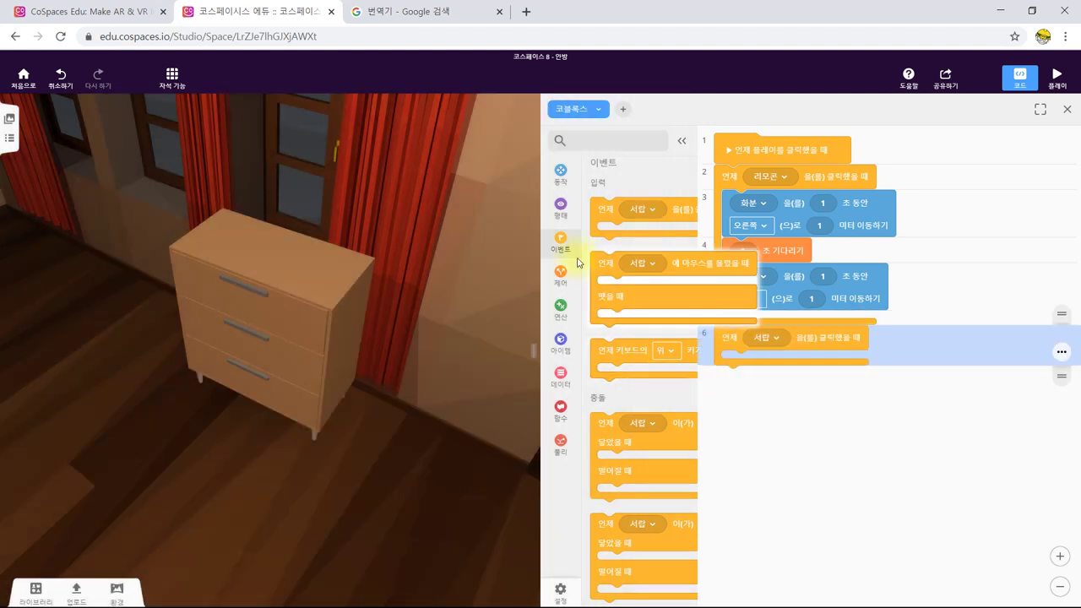
Inside the 서랍 click event, add a block that sets the animation of 서랍 to Open
{"action": "left_click", "coordinate": [560, 208]}
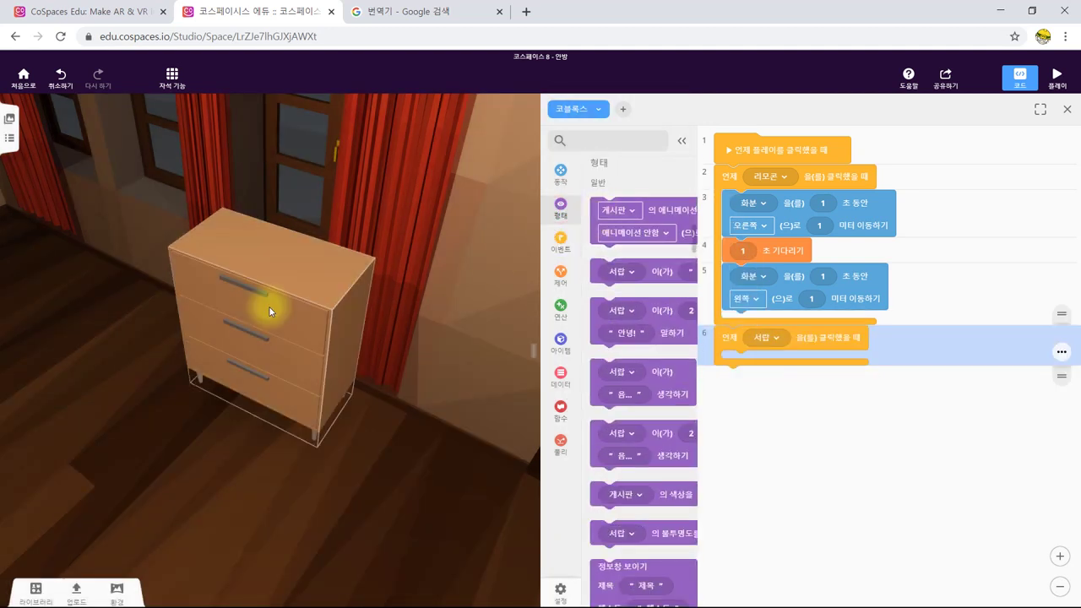
{"action": "left_click_drag", "start_coordinate": [673, 215], "coordinate": [794, 373]}
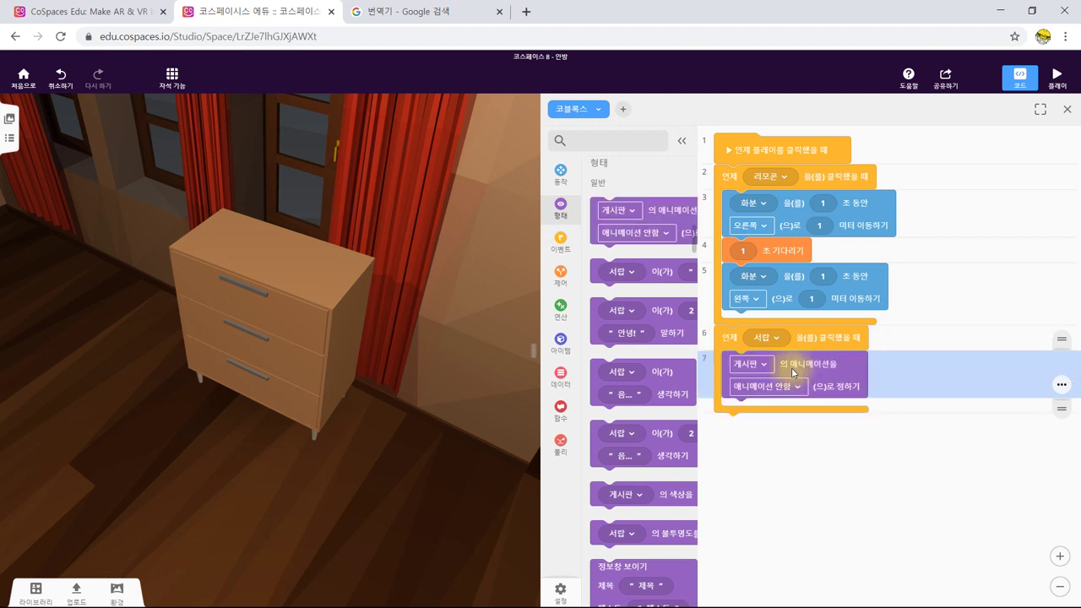
{"action": "left_click", "coordinate": [769, 372]}
{"action": "left_click", "coordinate": [782, 444]}
{"action": "left_click", "coordinate": [763, 386]}
{"action": "left_click", "coordinate": [770, 469]}
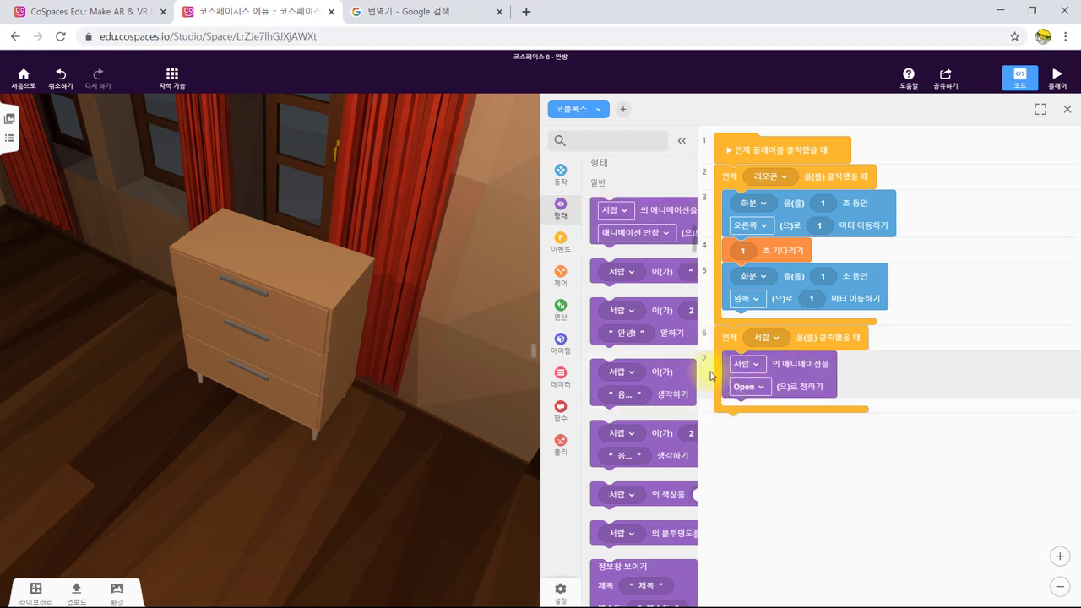
Below the Open animation block, add a block that sets the opacity of 힌트2 to 100
{"action": "left_click", "coordinate": [565, 172]}
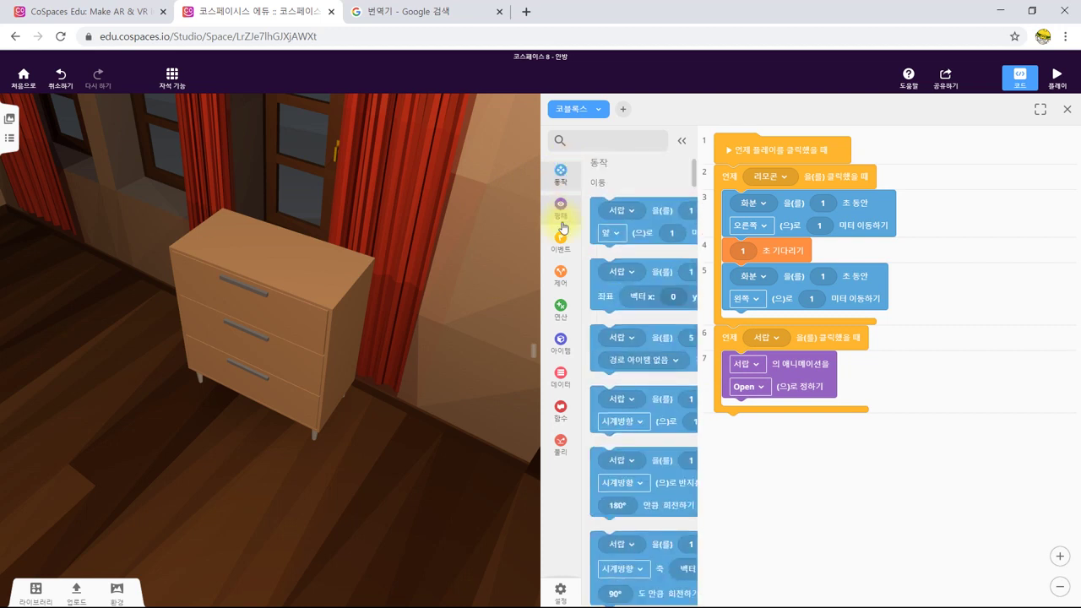
{"action": "left_click", "coordinate": [561, 218]}
{"action": "scroll", "coordinate": [668, 386], "scroll_direction": "down", "scroll_amount": 5}
{"action": "left_click_drag", "start_coordinate": [671, 363], "coordinate": [667, 355]}
{"action": "left_click_drag", "start_coordinate": [667, 392], "coordinate": [763, 414]}
{"action": "left_click", "coordinate": [763, 414]}
{"action": "left_click", "coordinate": [782, 567]}
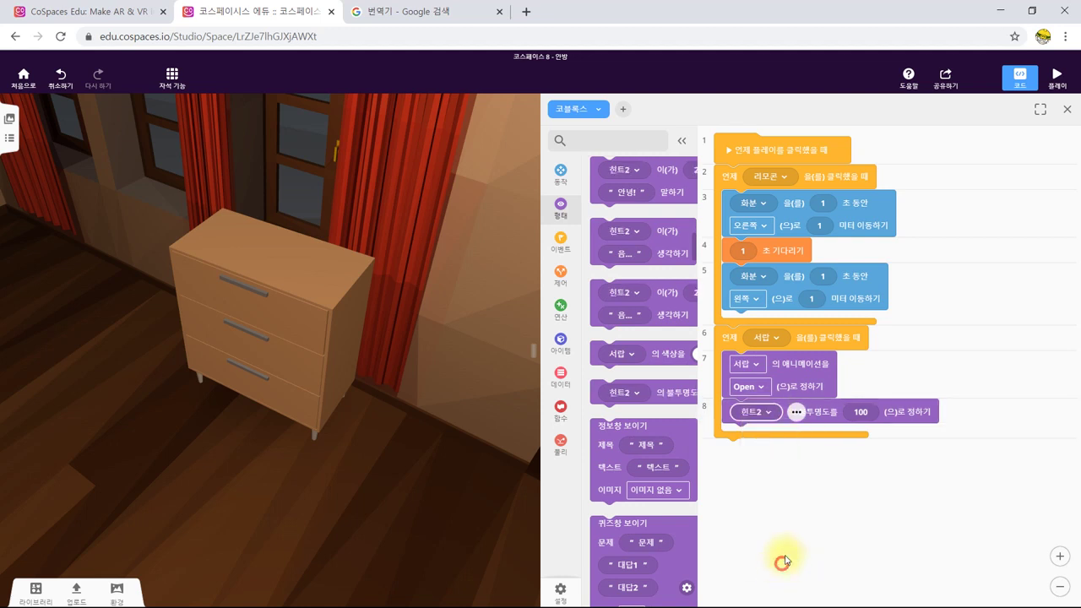
Check the opacity of the 힌트2 text in its material settings
{"action": "left_click", "coordinate": [253, 313]}
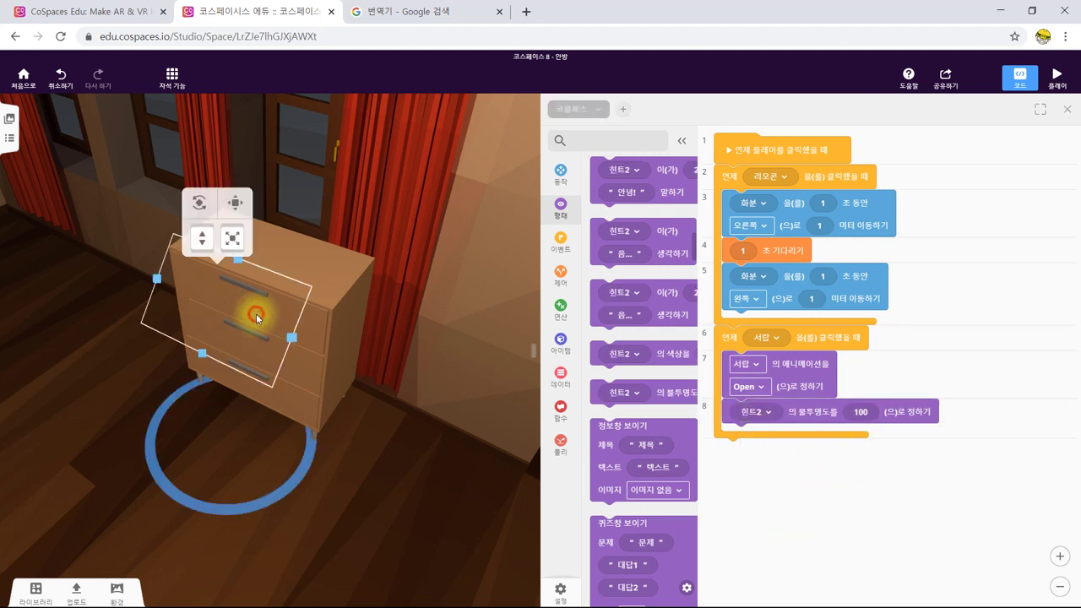
{"action": "right_click", "coordinate": [241, 317]}
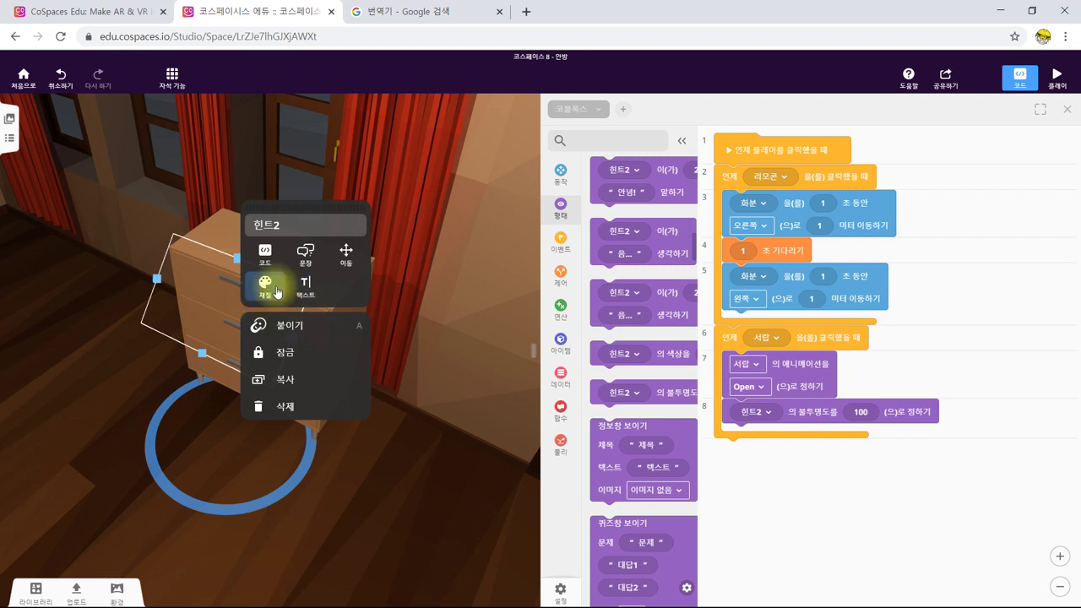
{"action": "left_click", "coordinate": [265, 284]}
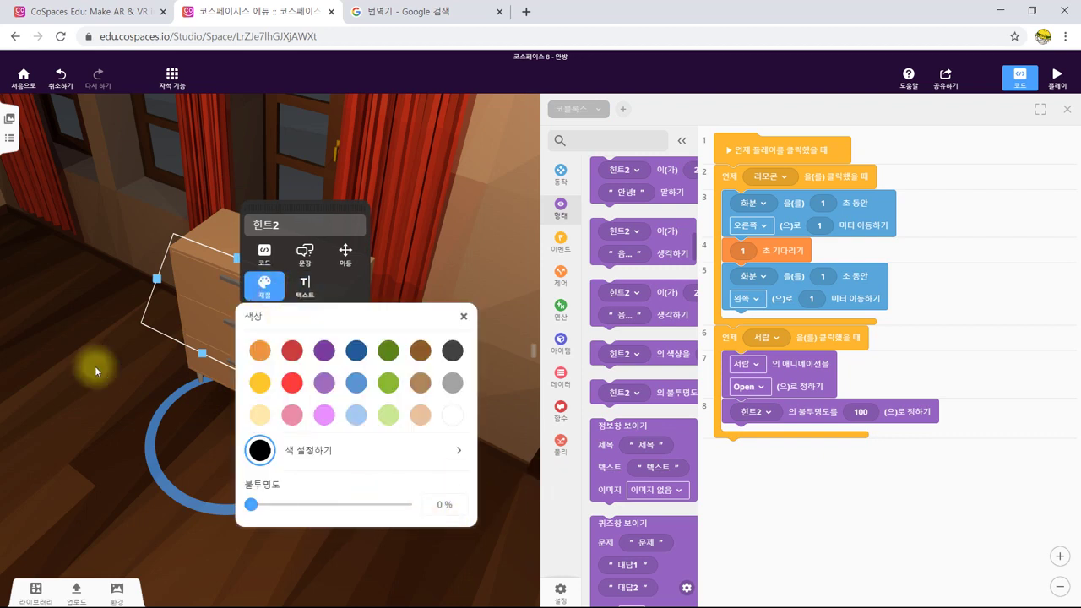
{"action": "left_click", "coordinate": [808, 485]}
{"action": "left_click", "coordinate": [825, 509]}
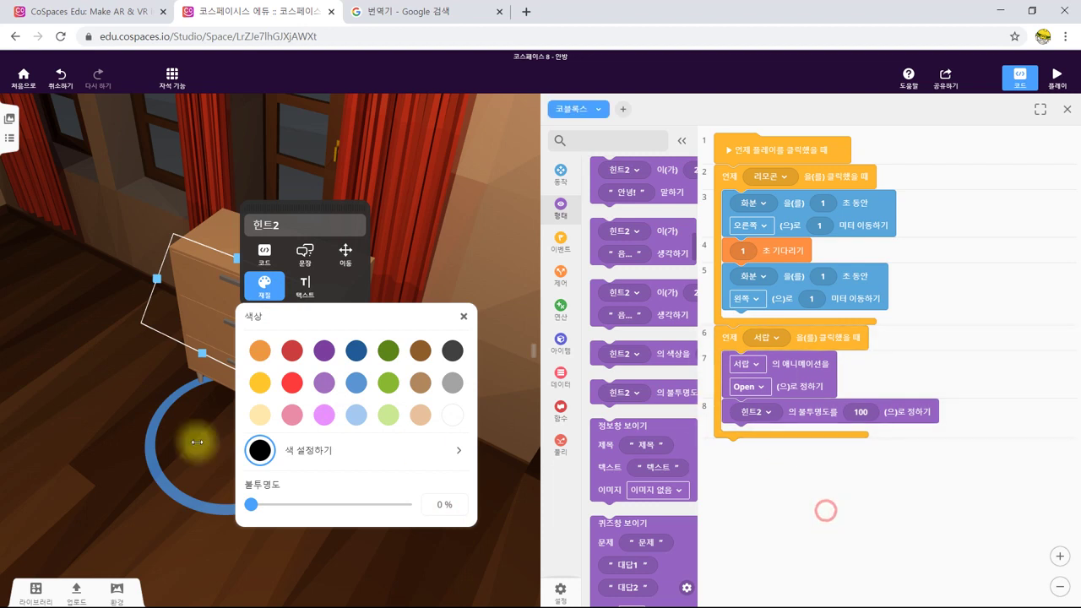
{"action": "left_click", "coordinate": [78, 462]}
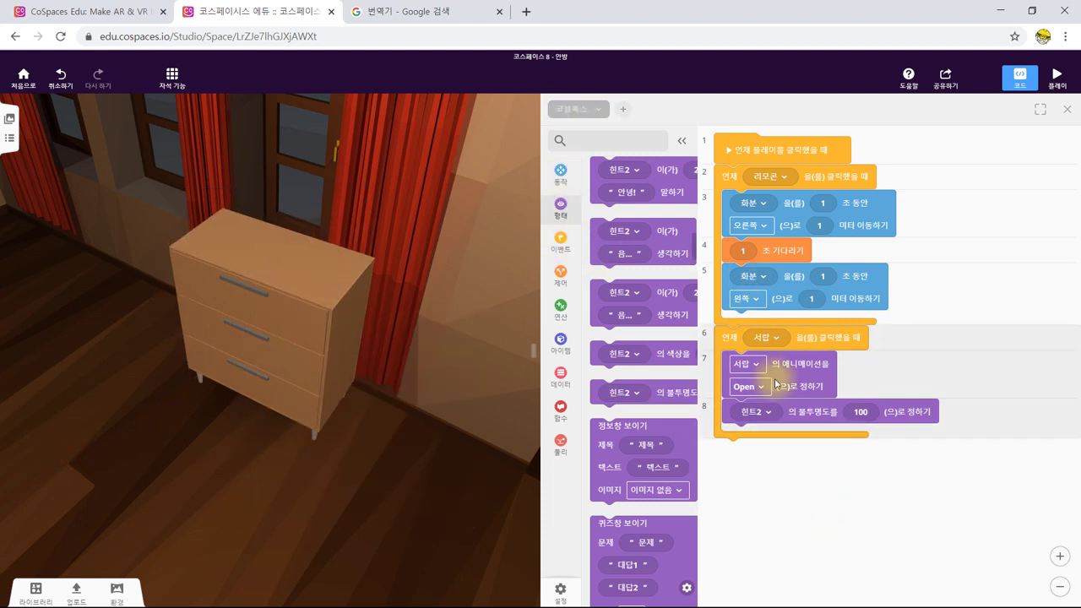
Add a 1-second wait after the 힌트2 opacity block, followed by a duplicate opacity block set to 0
{"action": "left_click", "coordinate": [568, 287]}
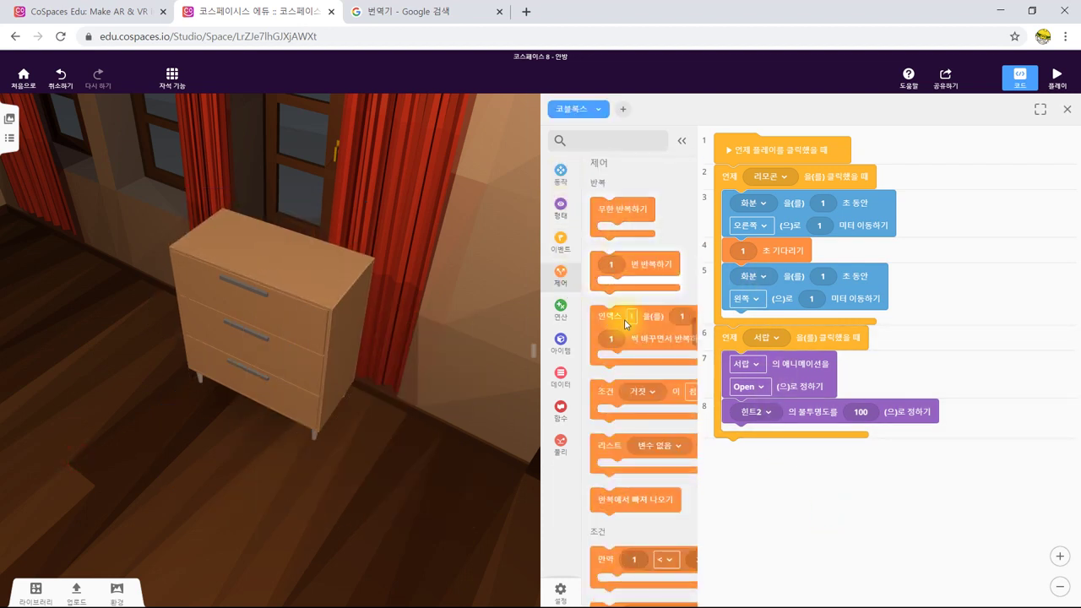
{"action": "scroll", "coordinate": [623, 320], "scroll_direction": "down", "scroll_amount": 4}
{"action": "left_click_drag", "start_coordinate": [642, 377], "coordinate": [789, 445]}
{"action": "right_click", "coordinate": [812, 412]}
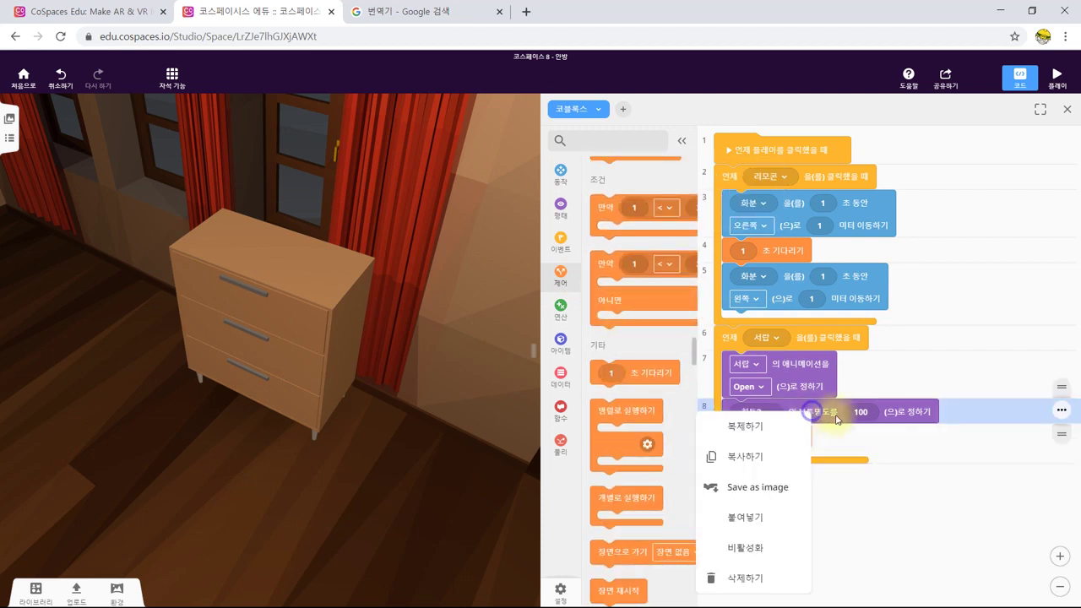
{"action": "left_click", "coordinate": [751, 430]}
{"action": "left_click_drag", "start_coordinate": [750, 433], "coordinate": [753, 460]}
{"action": "left_click", "coordinate": [861, 463]}
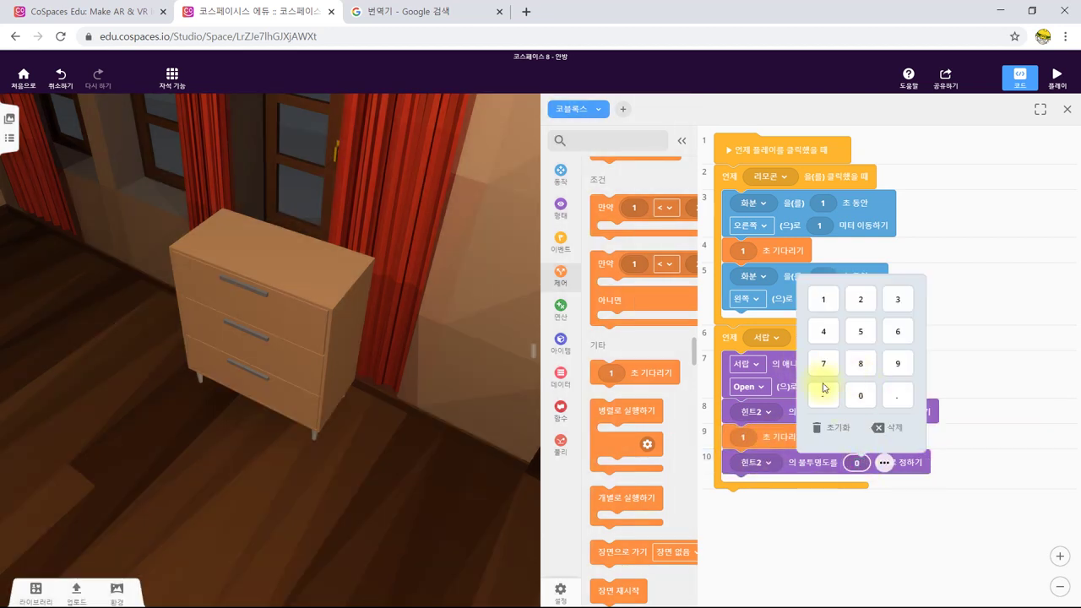
{"action": "left_click", "coordinate": [849, 530]}
Duplicate the 서랍 animation block, move the copy to the end of the click event and set it to Closed
{"action": "right_click", "coordinate": [723, 376]}
{"action": "left_click", "coordinate": [726, 387]}
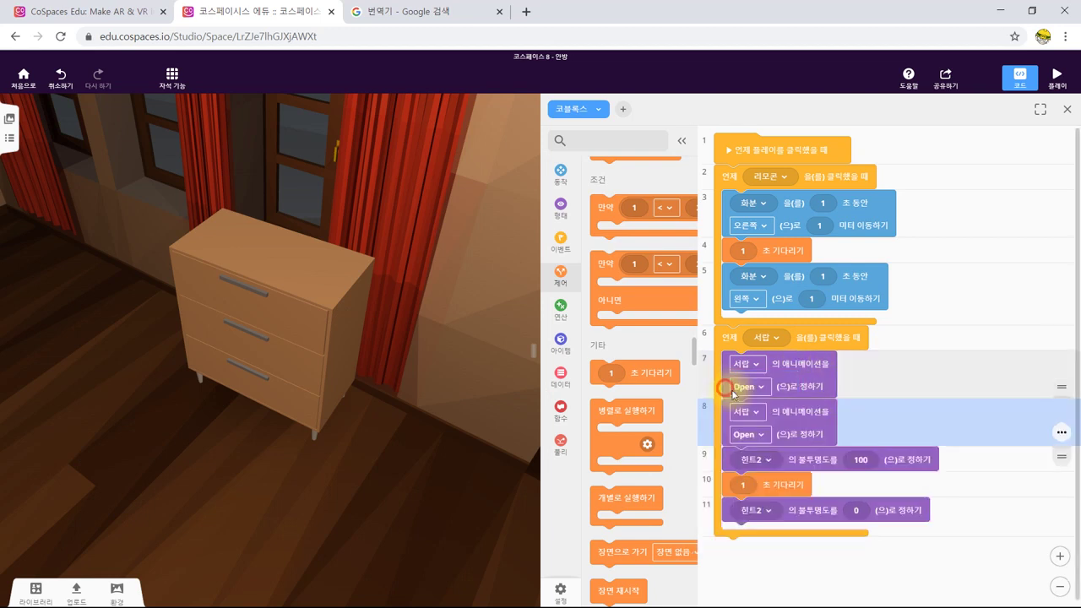
{"action": "left_click_drag", "start_coordinate": [792, 426], "coordinate": [757, 498]}
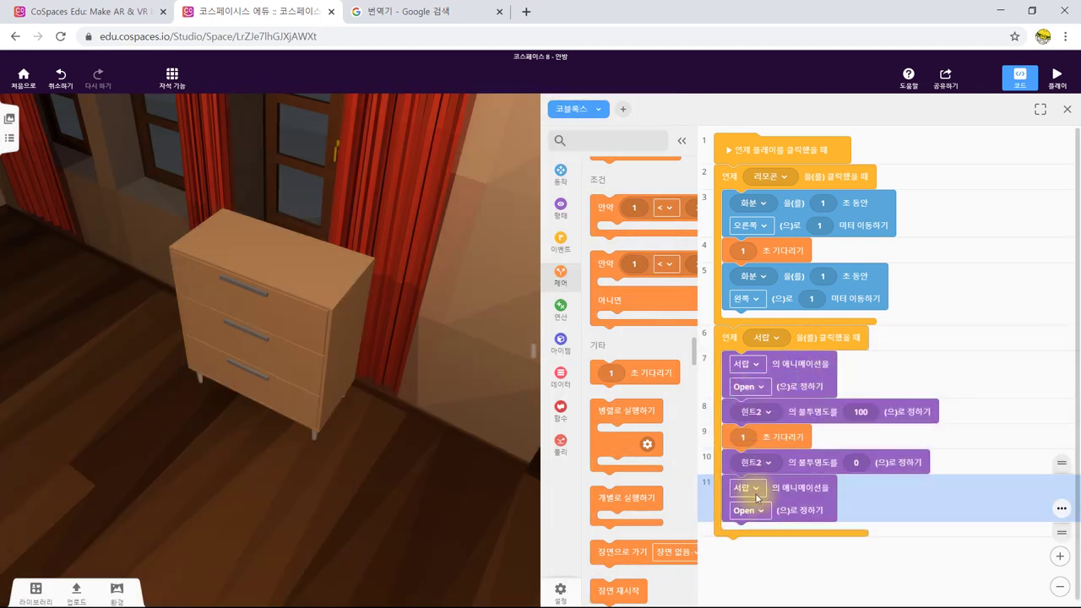
{"action": "left_click", "coordinate": [756, 512]}
{"action": "left_click", "coordinate": [772, 462]}
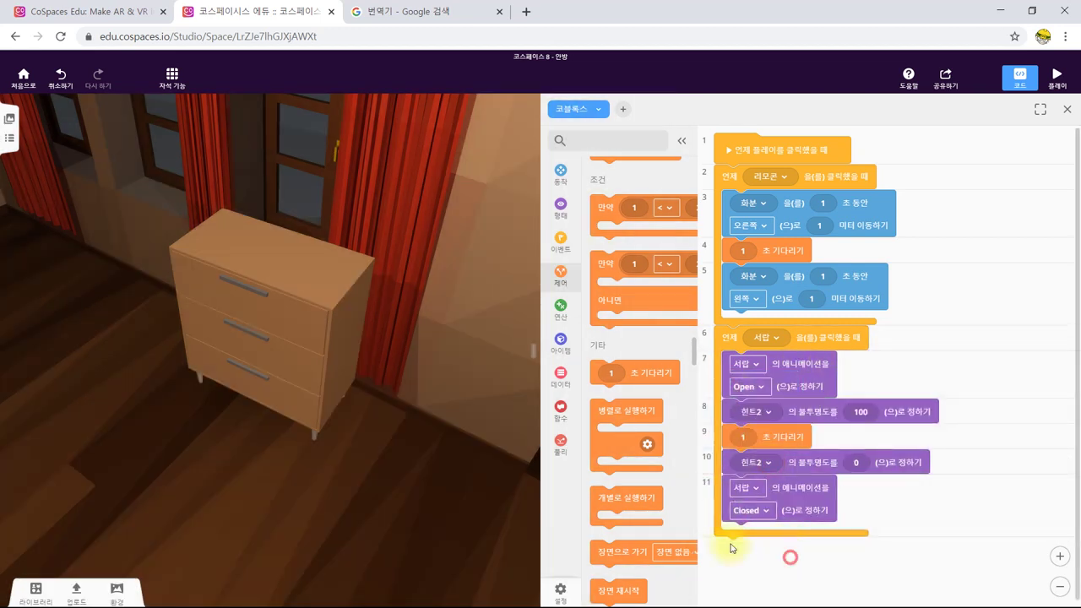
Play the scene, walk up to the chest of drawers, test its click event several times and return to editing
{"action": "left_click", "coordinate": [1067, 108]}
{"action": "left_click", "coordinate": [1056, 76]}
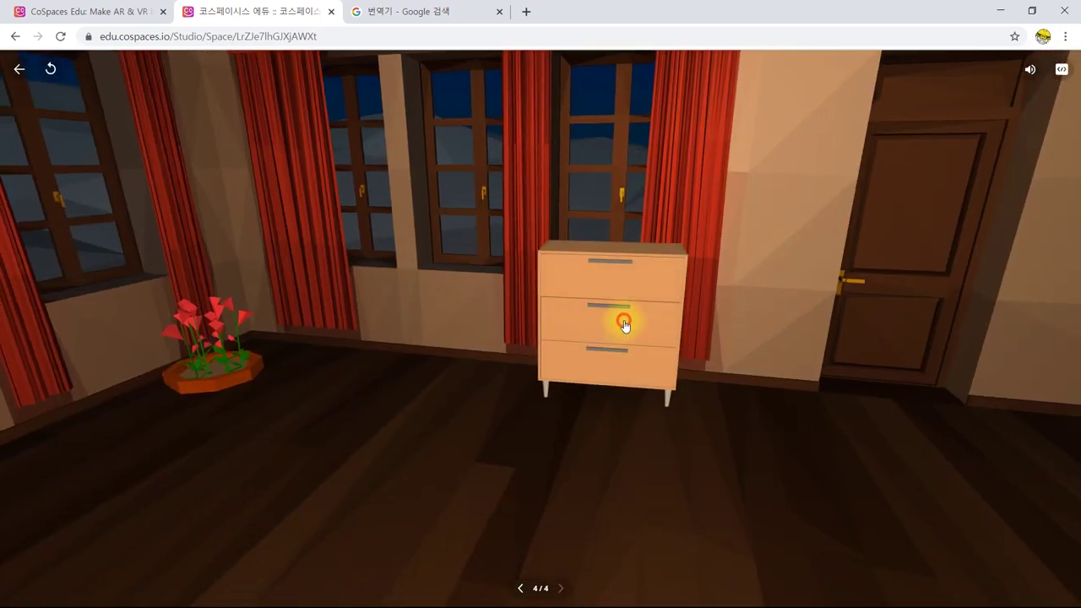
{"action": "left_click", "coordinate": [622, 319]}
{"action": "left_click", "coordinate": [617, 274]}
{"action": "key", "text": "w"}
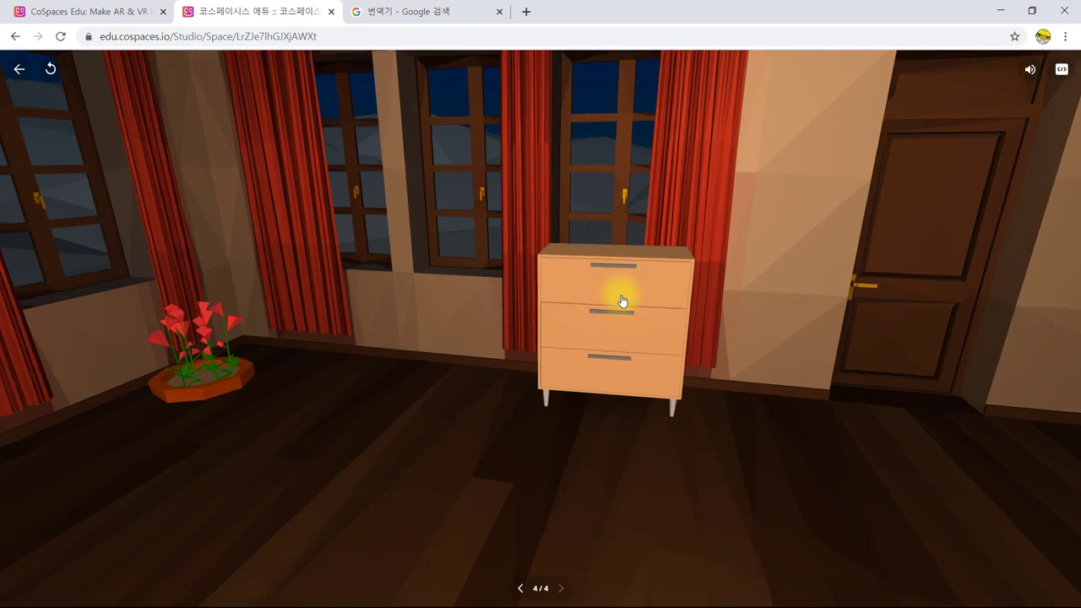
{"action": "left_click", "coordinate": [663, 400]}
{"action": "left_click", "coordinate": [662, 431]}
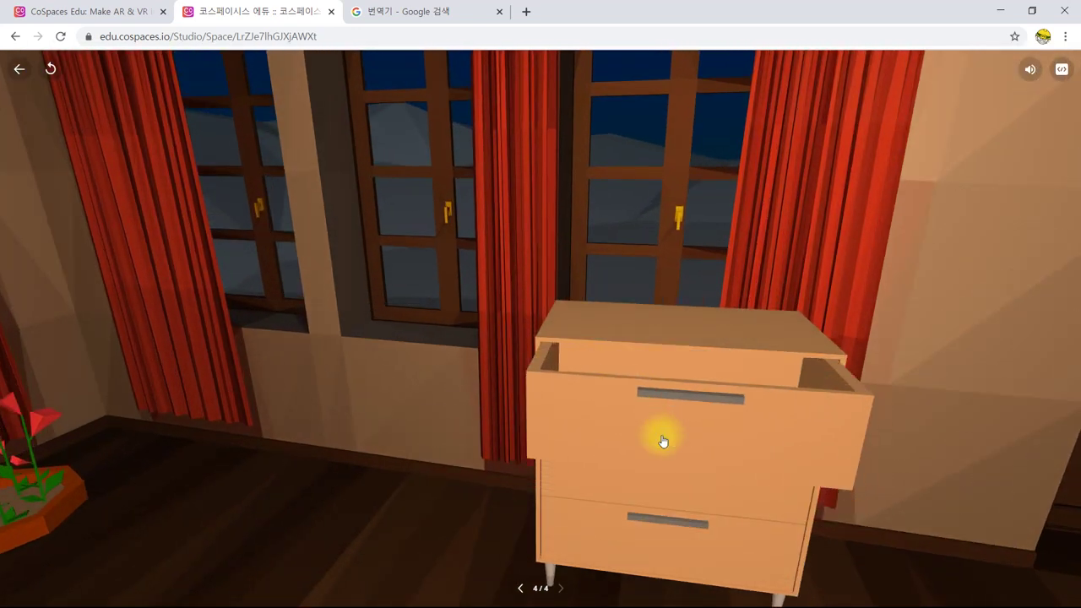
{"action": "left_click", "coordinate": [707, 410]}
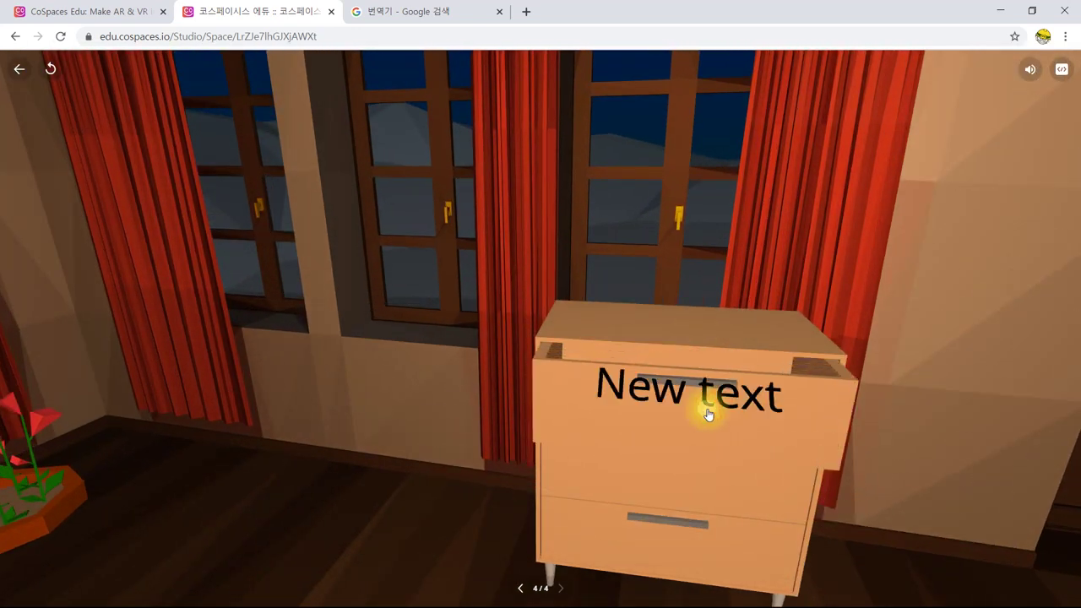
{"action": "left_click", "coordinate": [654, 384]}
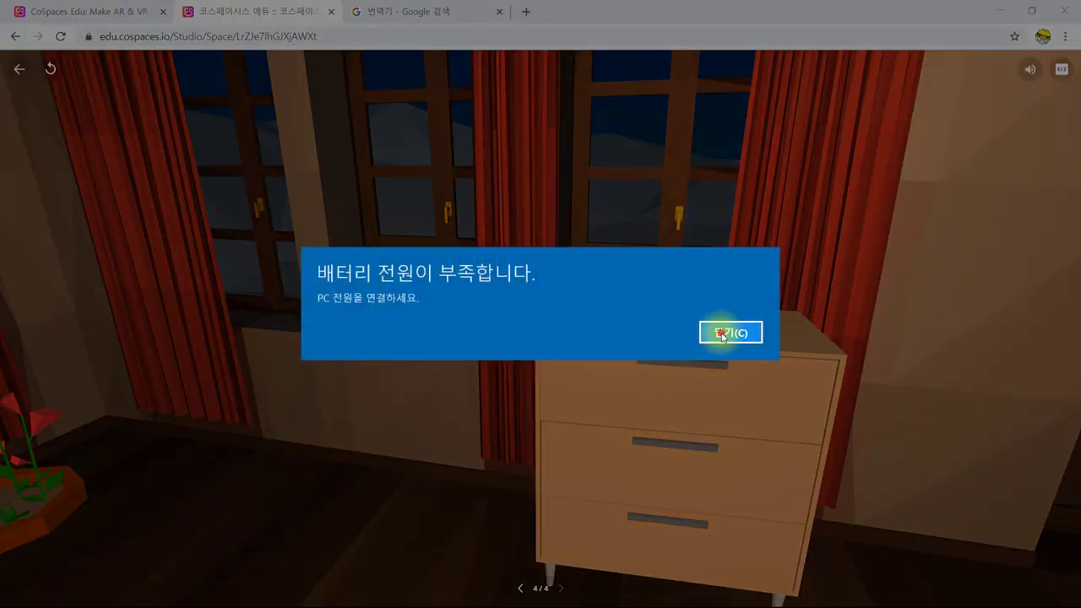
{"action": "left_click", "coordinate": [722, 332]}
{"action": "left_click", "coordinate": [653, 406]}
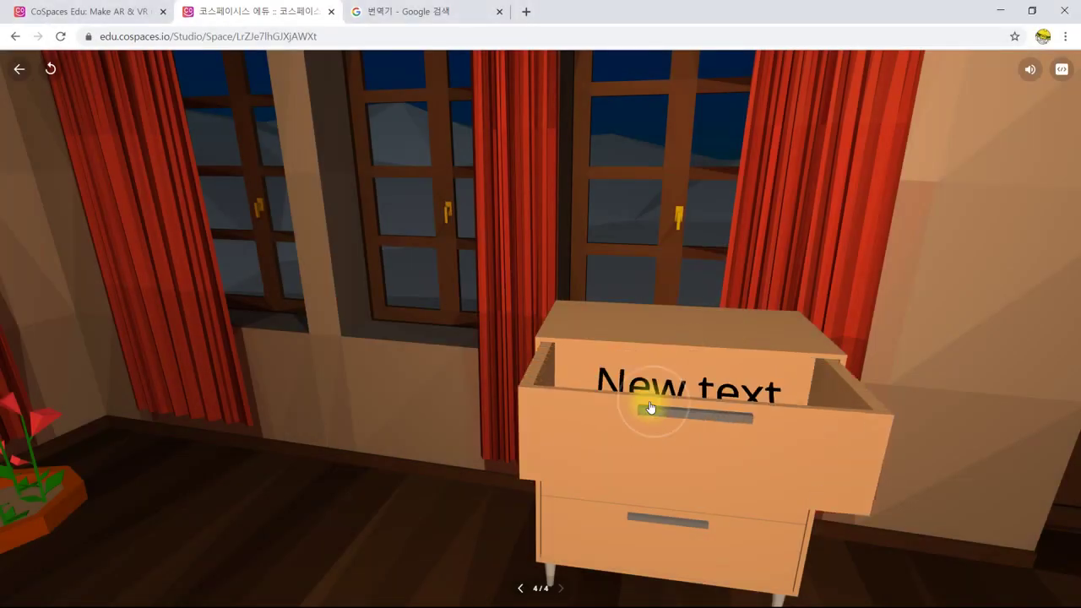
{"action": "left_click", "coordinate": [700, 420]}
{"action": "left_click", "coordinate": [18, 74]}
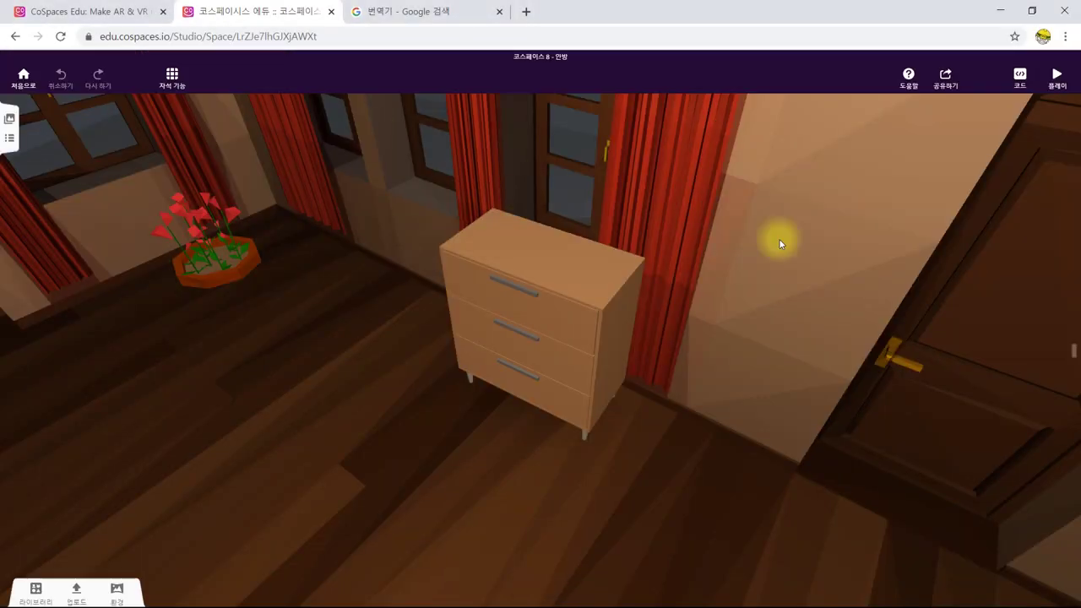
Insert a 1-second wait between the Open animation block and the block setting 힌트2's opacity to 100
{"action": "left_click", "coordinate": [1020, 77]}
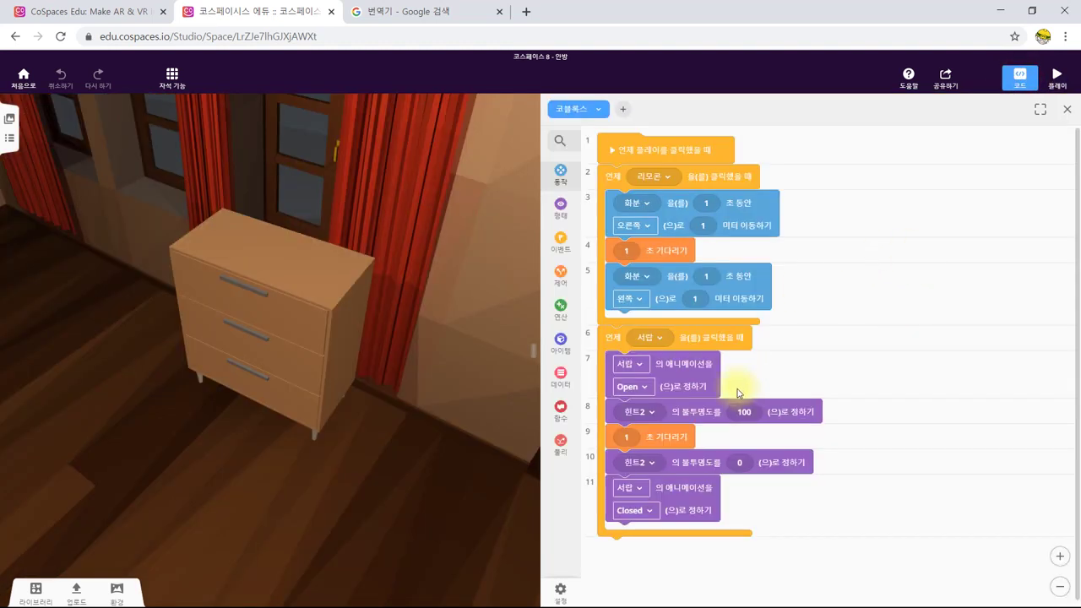
{"action": "left_click", "coordinate": [561, 274]}
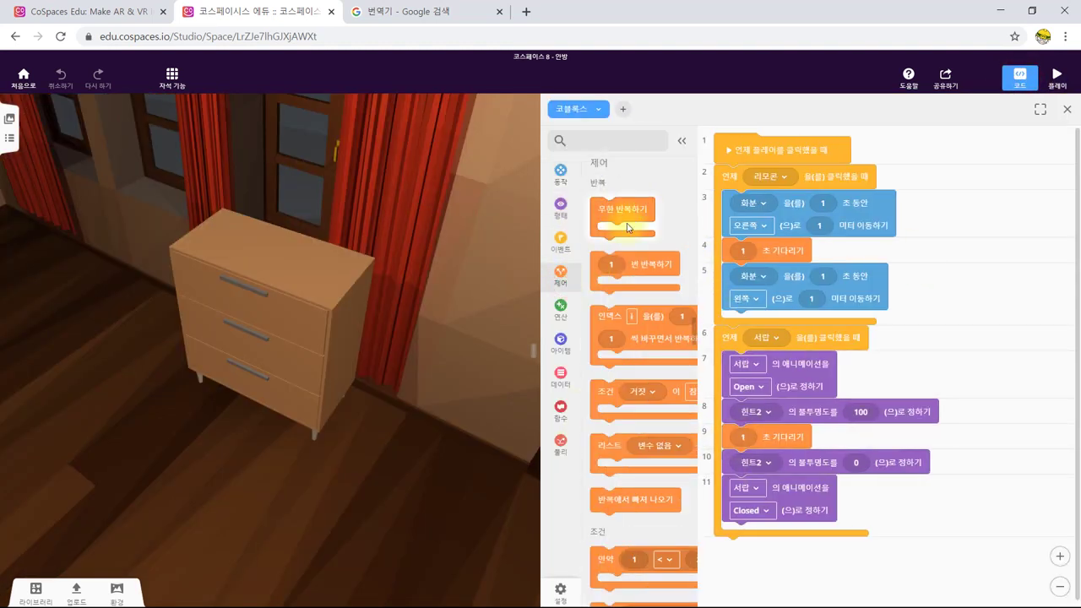
{"action": "scroll", "coordinate": [613, 296], "scroll_direction": "down", "scroll_amount": 4}
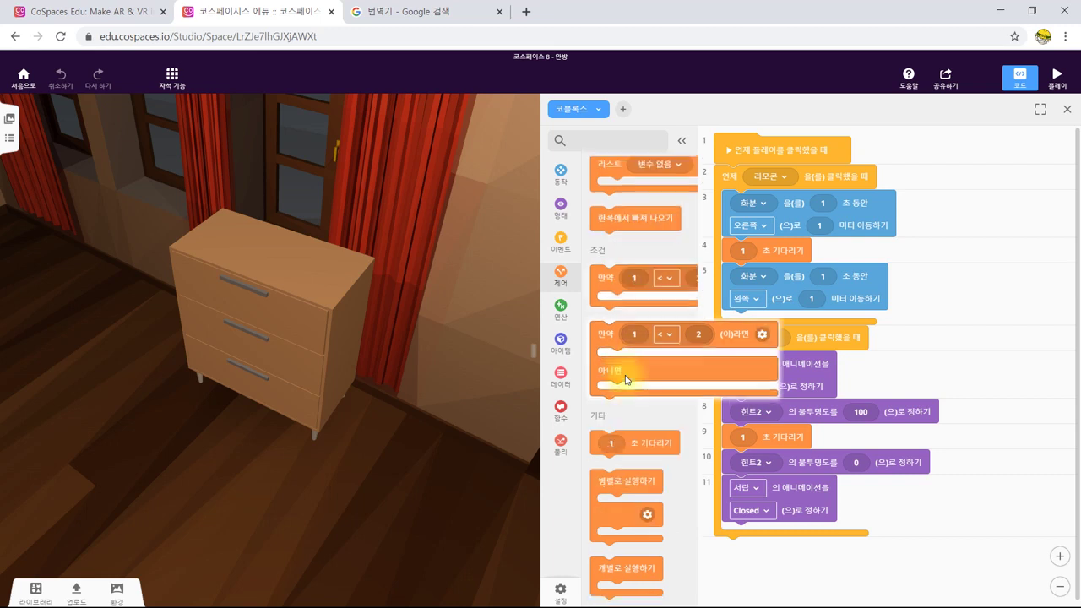
{"action": "left_click_drag", "start_coordinate": [642, 374], "coordinate": [773, 411]}
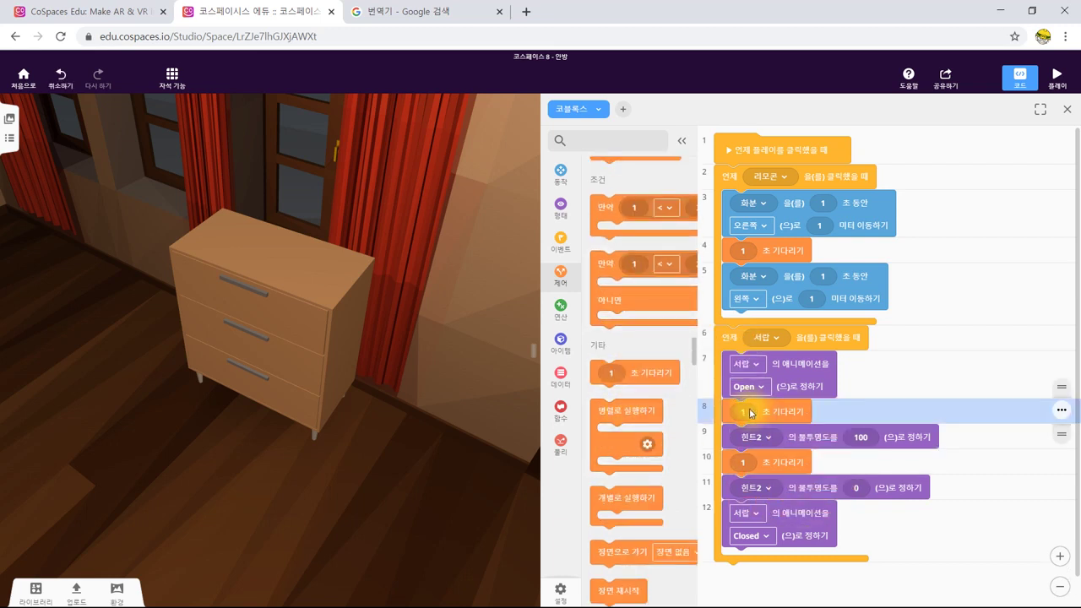
{"action": "left_click", "coordinate": [747, 412]}
{"action": "left_click", "coordinate": [321, 470]}
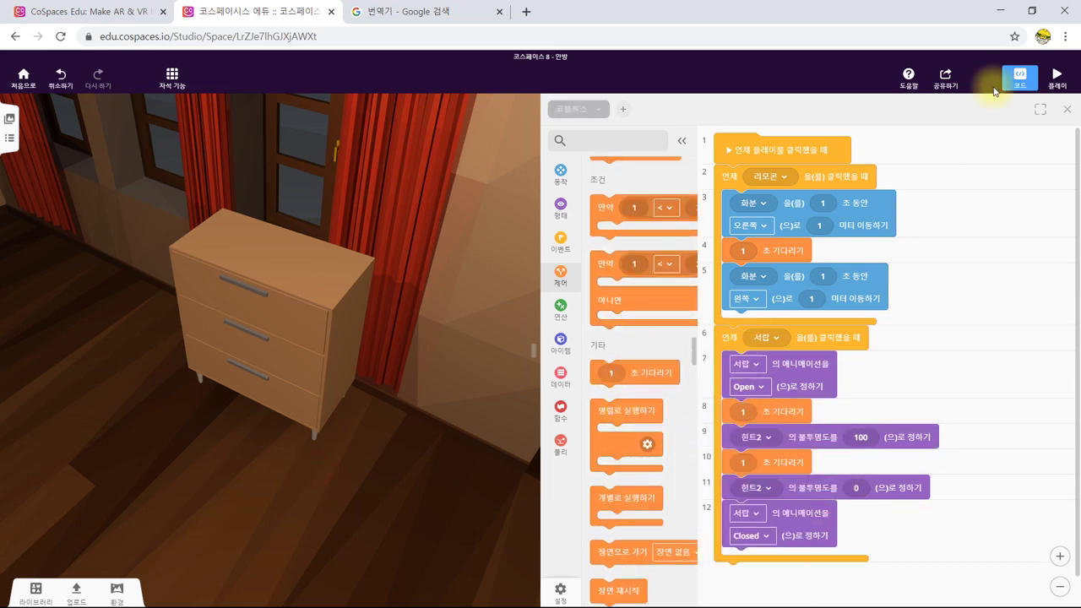
Play the scene again and open the drawer from close up to check when the hint text appears
{"action": "left_click", "coordinate": [1056, 76]}
{"action": "left_click_drag", "start_coordinate": [732, 463], "coordinate": [904, 501]}
{"action": "left_click", "coordinate": [731, 355]}
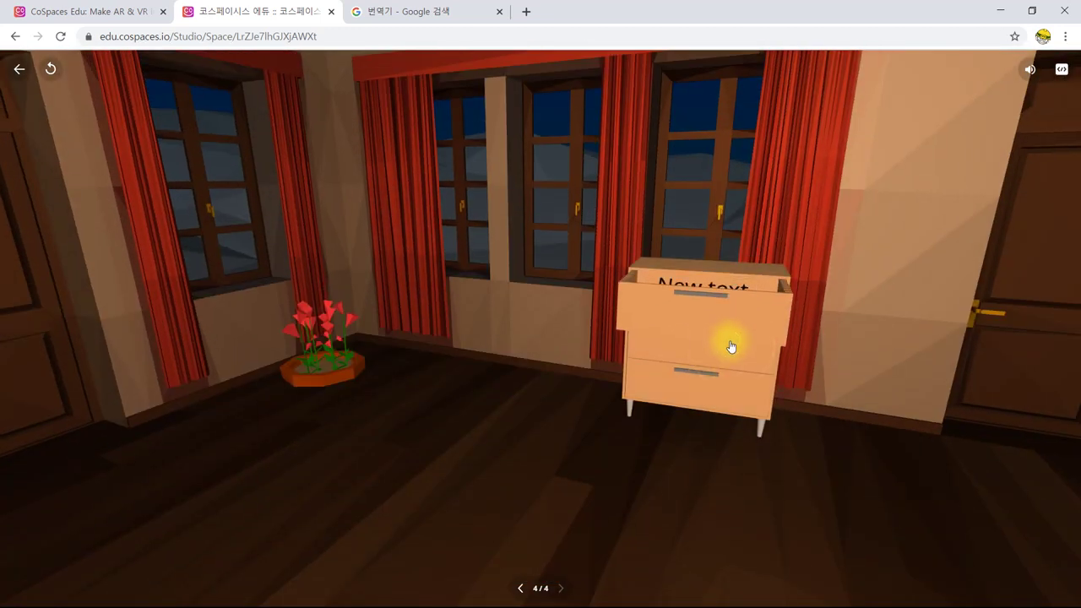
{"action": "key", "text": "w"}
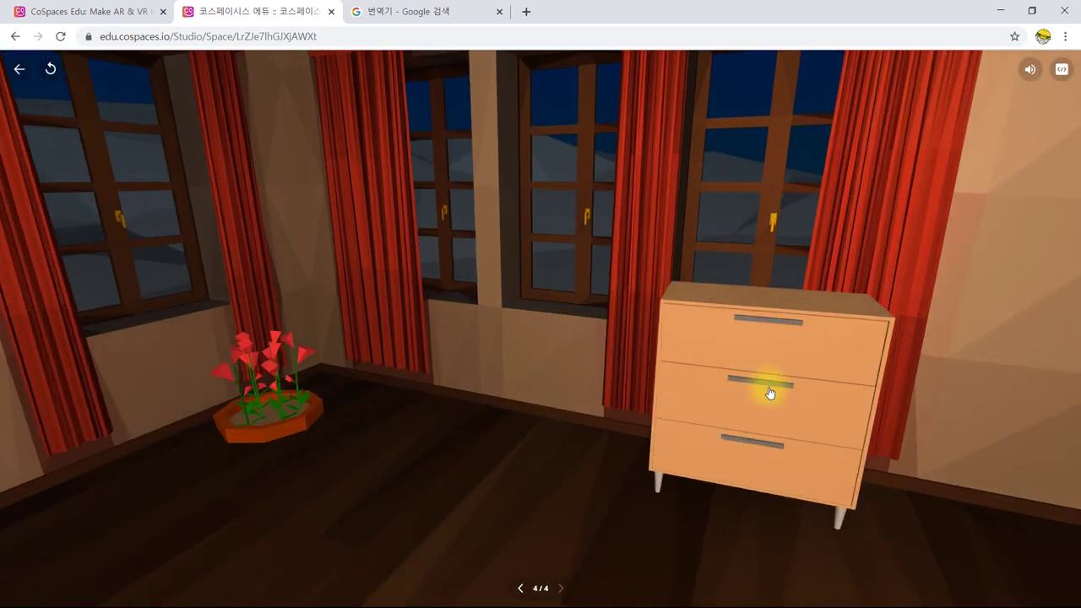
{"action": "left_click", "coordinate": [808, 429]}
{"action": "key", "text": "w"}
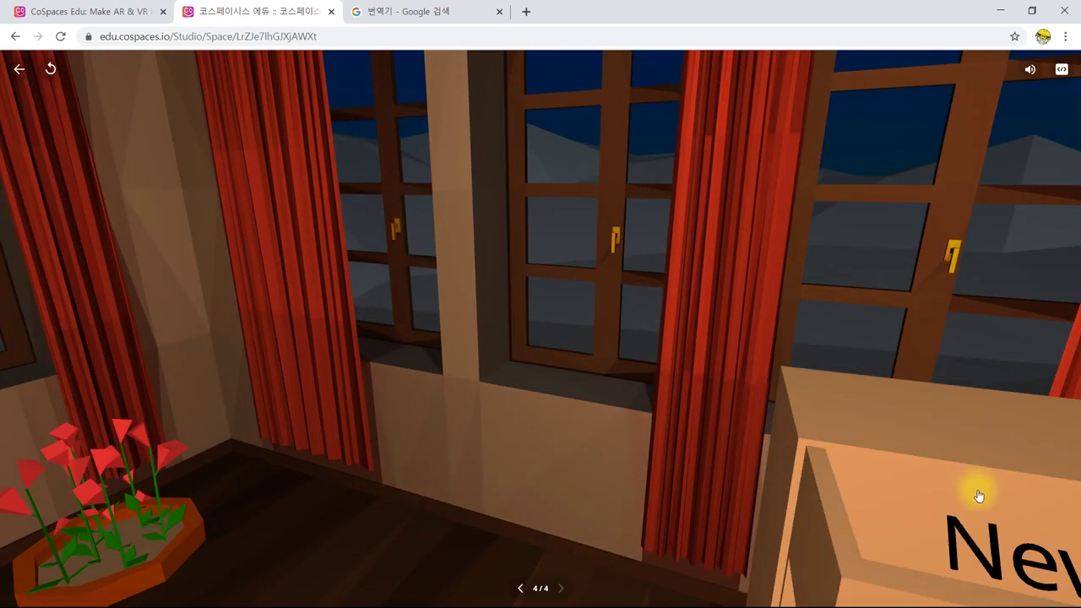
Step back from the chest of drawers, test its click event once more and return to editing
{"action": "left_click_drag", "start_coordinate": [977, 495], "coordinate": [747, 510]}
{"action": "key", "text": "s"}
{"action": "key", "text": "w"}
{"action": "left_click", "coordinate": [630, 455]}
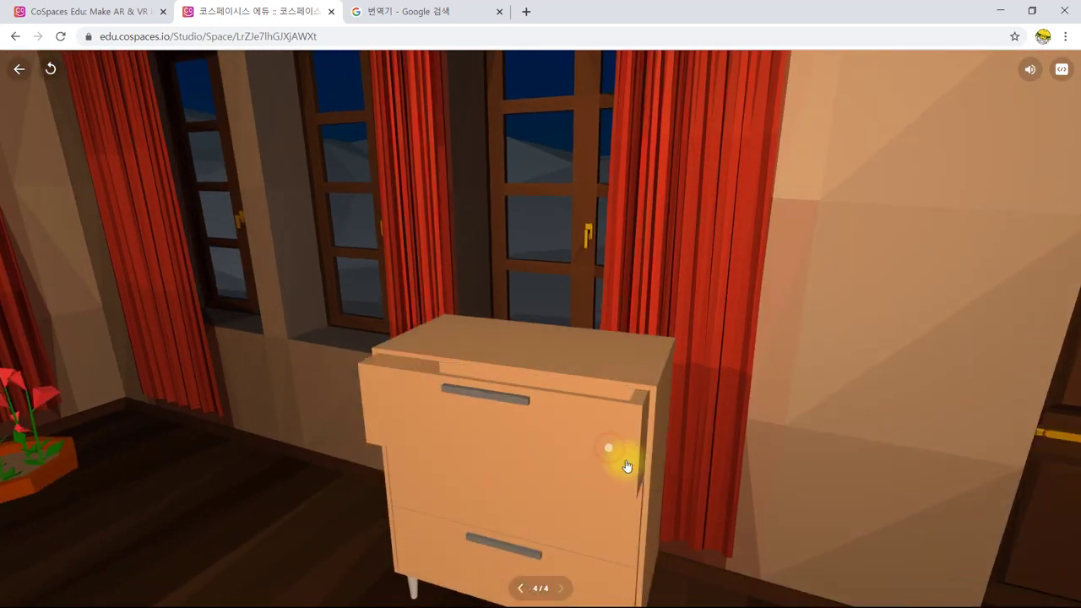
{"action": "left_click", "coordinate": [19, 69]}
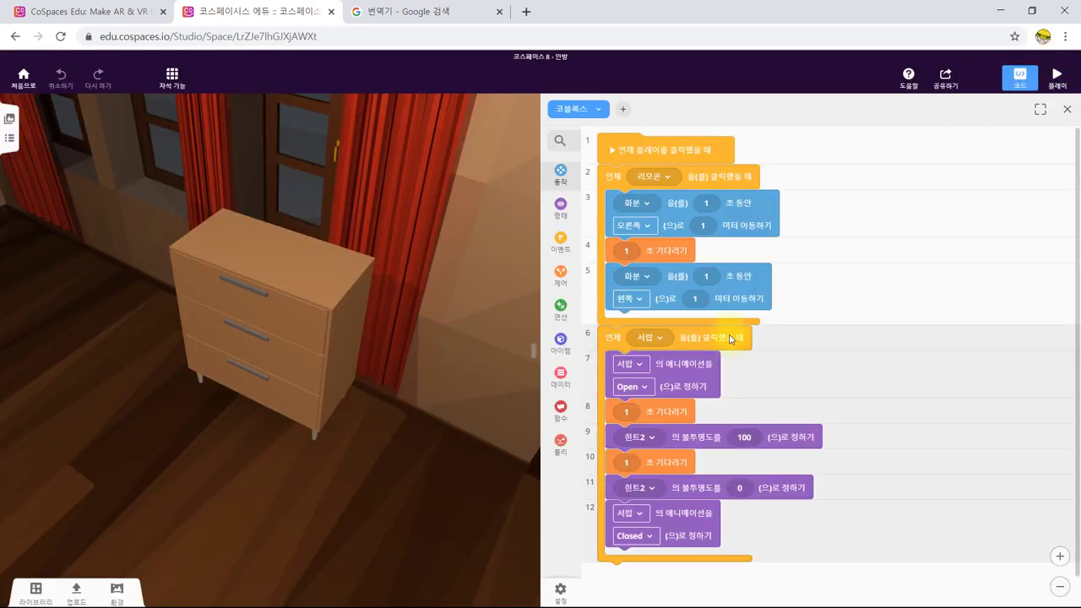
Set the wait between the Open animation block and the block showing 힌트2 to 0.5 seconds
{"action": "left_click", "coordinate": [626, 412]}
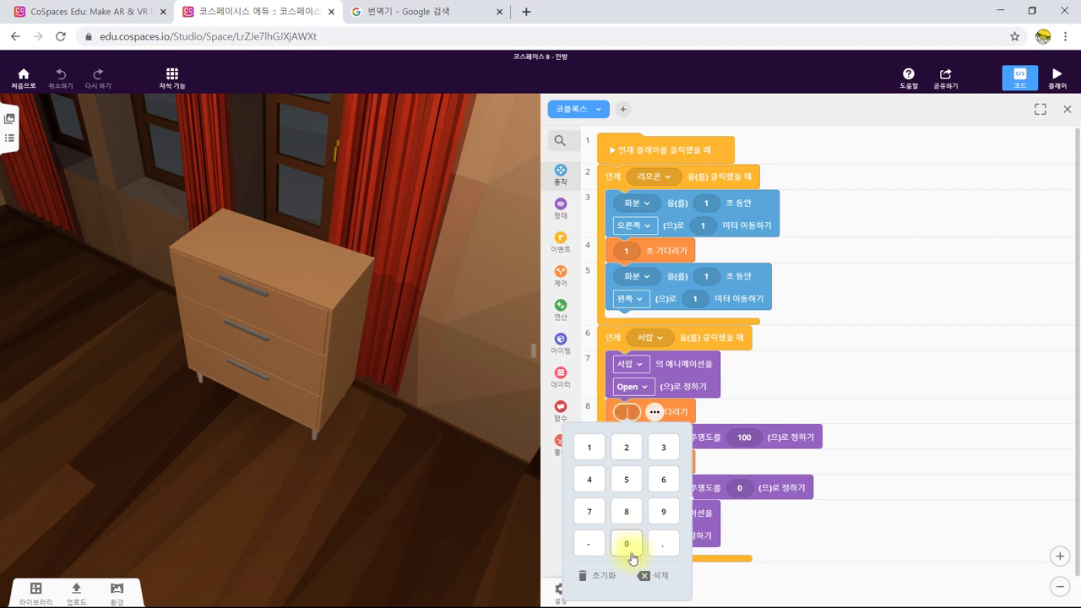
{"action": "left_click", "coordinate": [673, 551]}
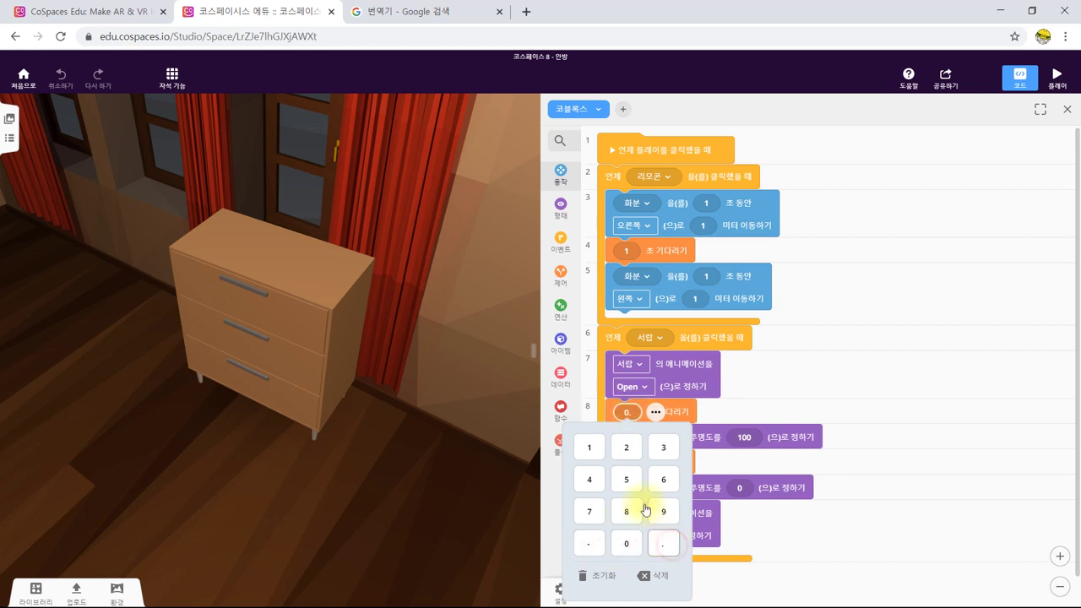
{"action": "left_click", "coordinate": [626, 479]}
{"action": "left_click", "coordinate": [391, 485]}
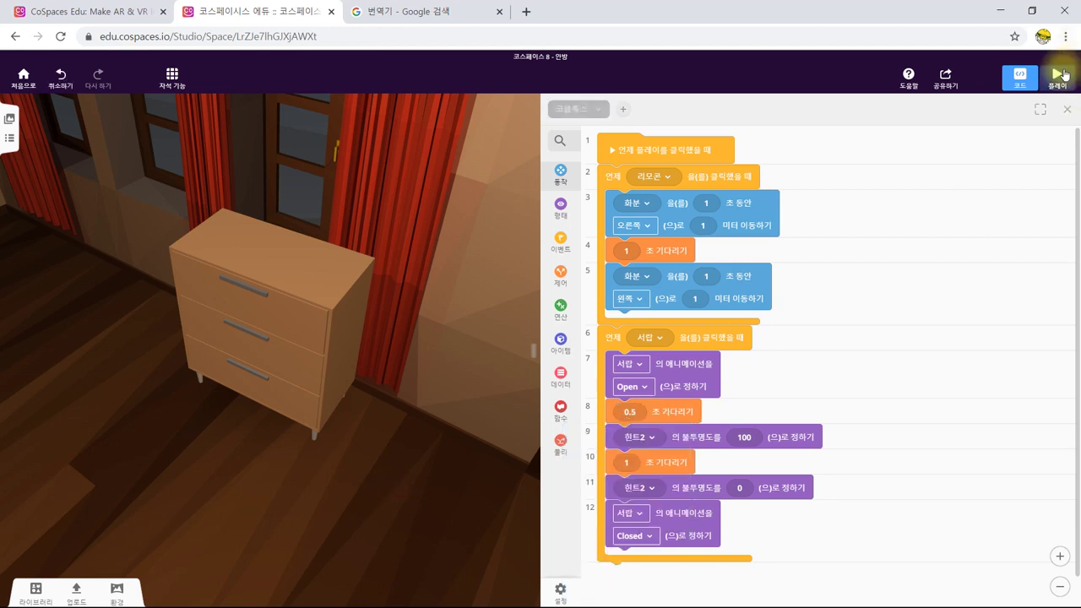
Play the scene, walk up to the chest of drawers and open it to test the hint's timing
{"action": "left_click", "coordinate": [1056, 78]}
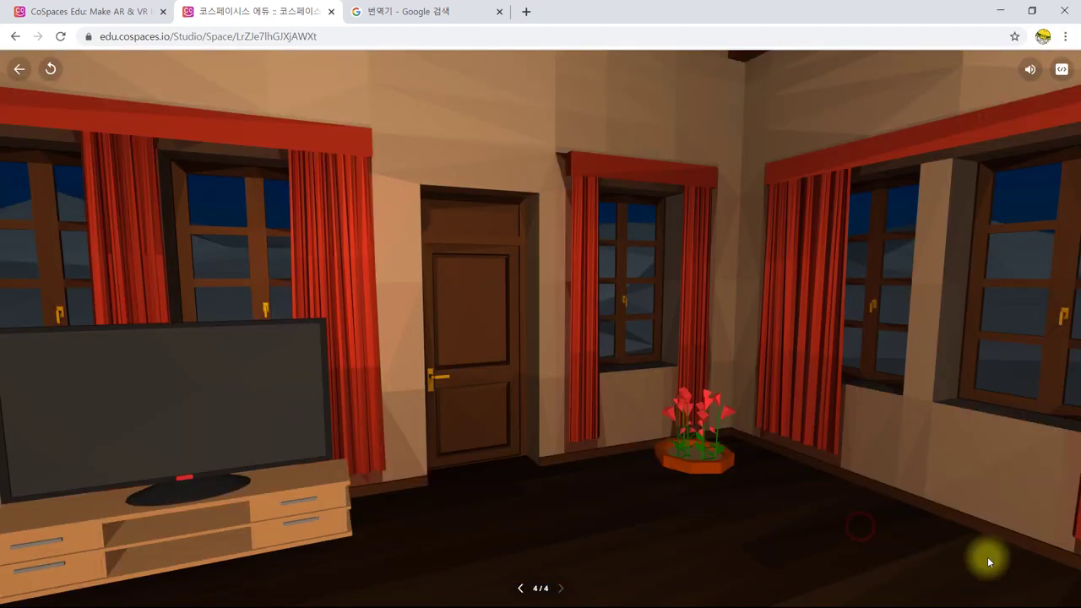
{"action": "left_click_drag", "start_coordinate": [988, 561], "coordinate": [987, 605]}
{"action": "left_click_drag", "start_coordinate": [835, 360], "coordinate": [866, 371]}
{"action": "left_click", "coordinate": [835, 342]}
{"action": "left_click", "coordinate": [880, 280]}
{"action": "left_click_drag", "start_coordinate": [803, 424], "coordinate": [807, 422]}
{"action": "left_click_drag", "start_coordinate": [795, 329], "coordinate": [808, 328]}
{"action": "left_click", "coordinate": [807, 330]}
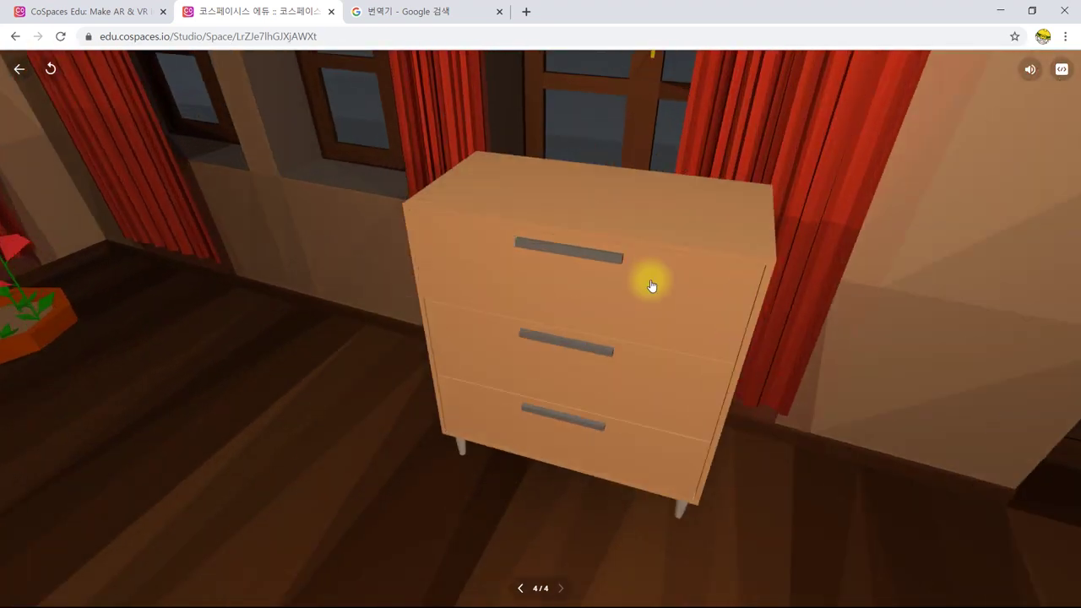
{"action": "left_click", "coordinate": [651, 337]}
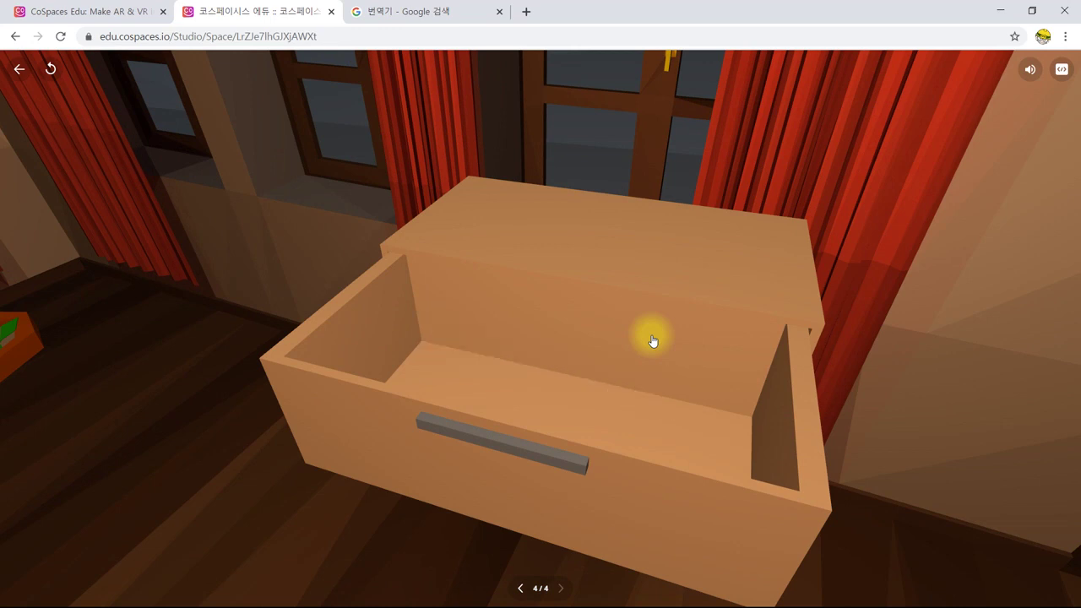
Approach the chest from another angle, trigger its drawer repeatedly to check the hint text, and look back across the room
{"action": "left_click_drag", "start_coordinate": [493, 461], "coordinate": [545, 409]}
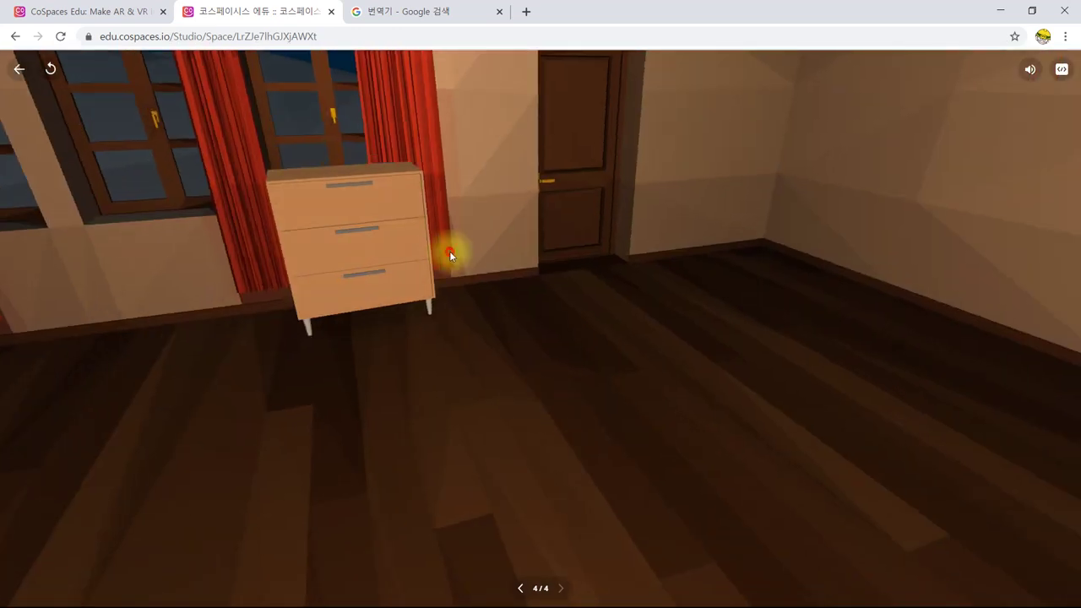
{"action": "left_click_drag", "start_coordinate": [449, 252], "coordinate": [439, 271]}
{"action": "key", "text": "w"}
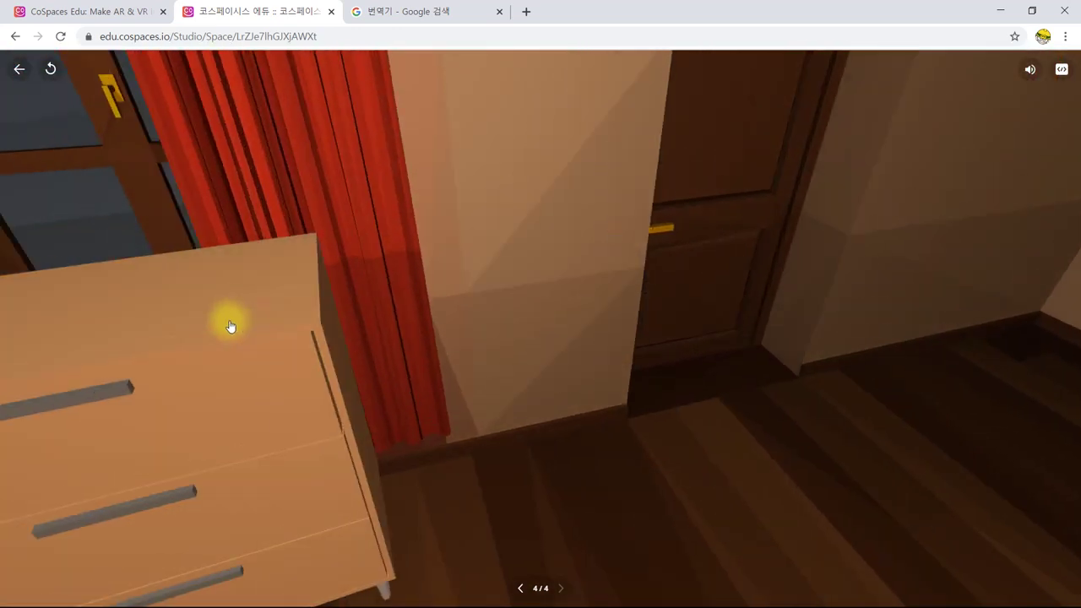
{"action": "left_click", "coordinate": [350, 321]}
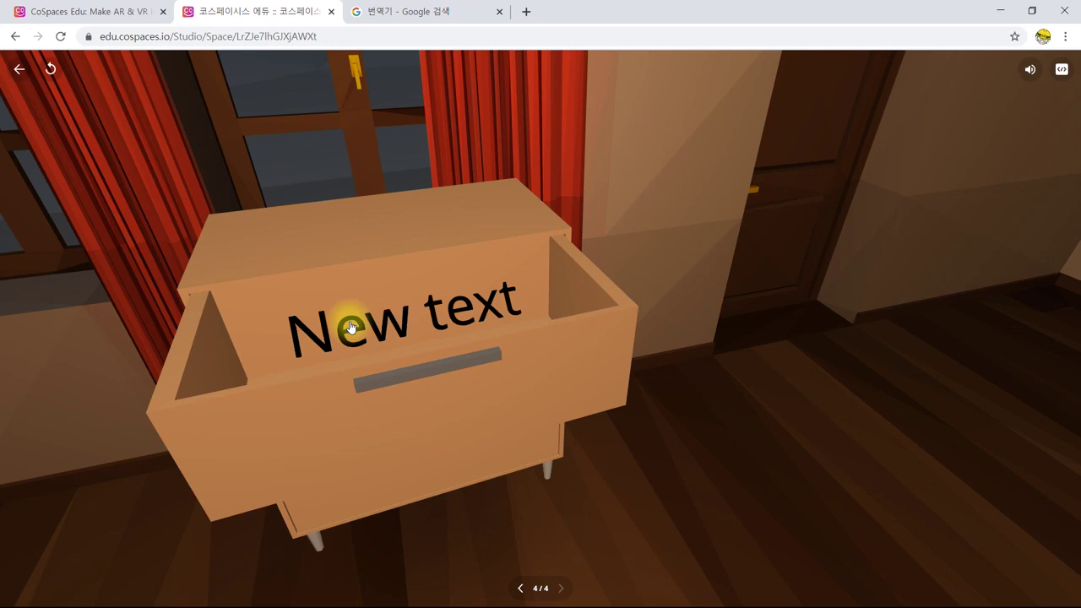
{"action": "left_click", "coordinate": [351, 327]}
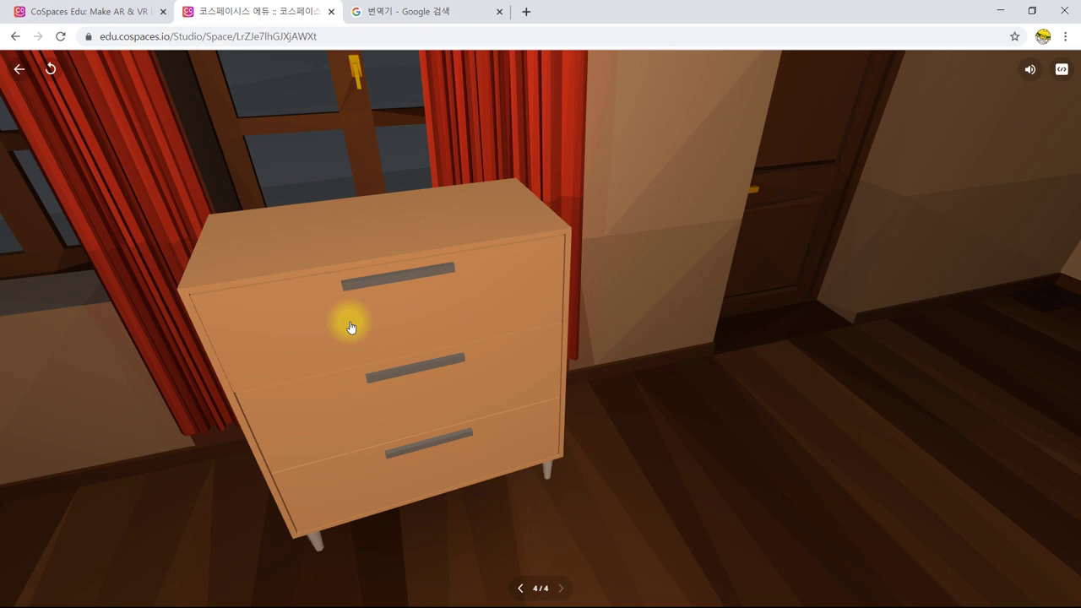
{"action": "left_click", "coordinate": [451, 248]}
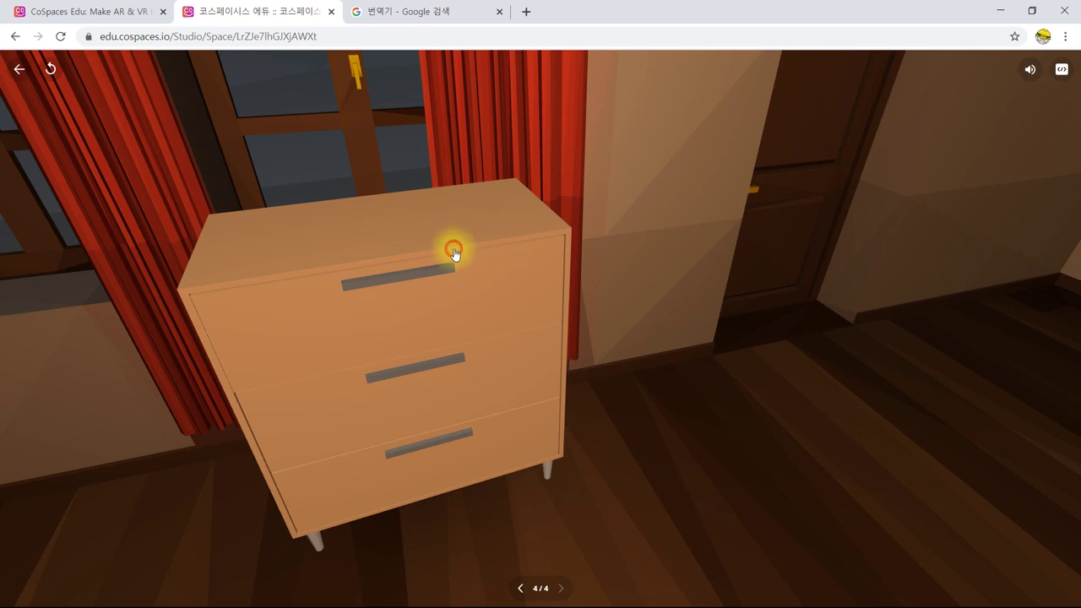
{"action": "left_click_drag", "start_coordinate": [751, 360], "coordinate": [445, 350]}
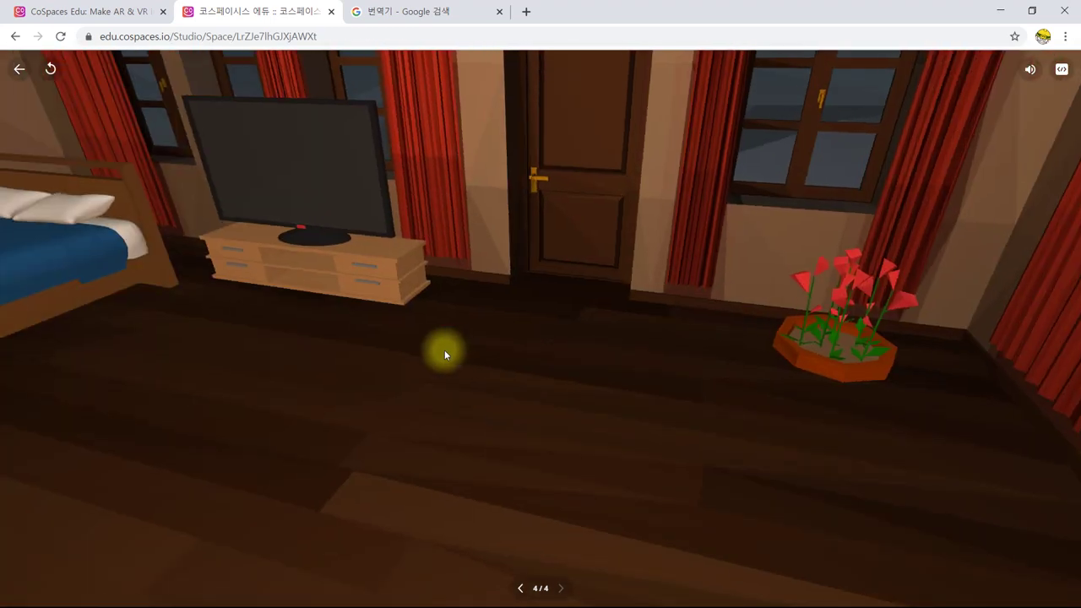